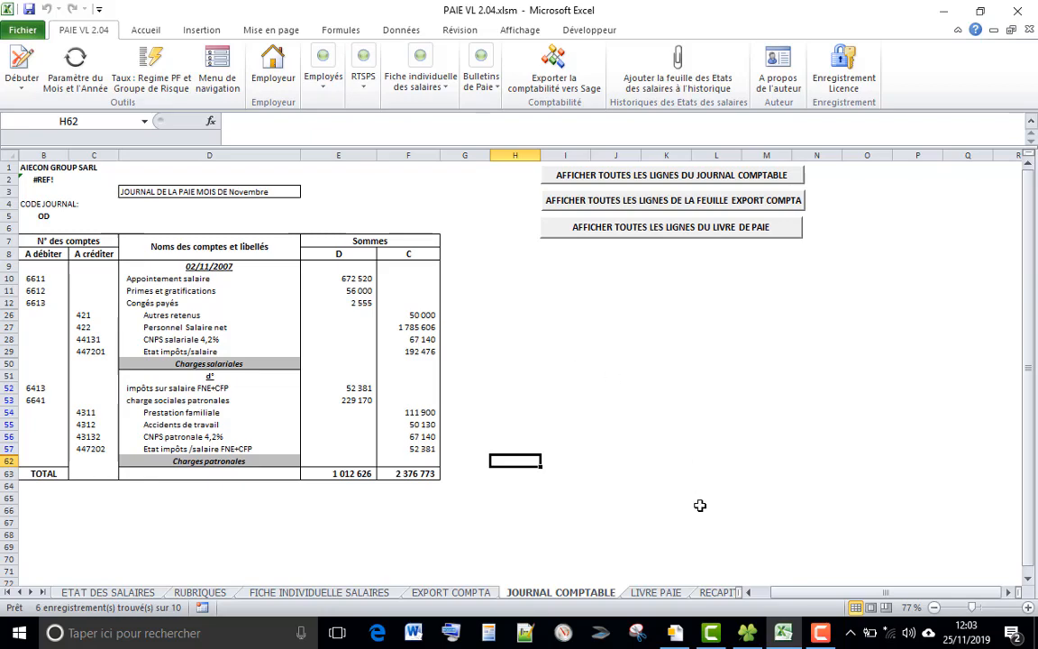
Step: Switch to Sage 100 Comptabilité, open the Journaux de saisie list maximized and find the November 2007 journals
left_click(675, 635)
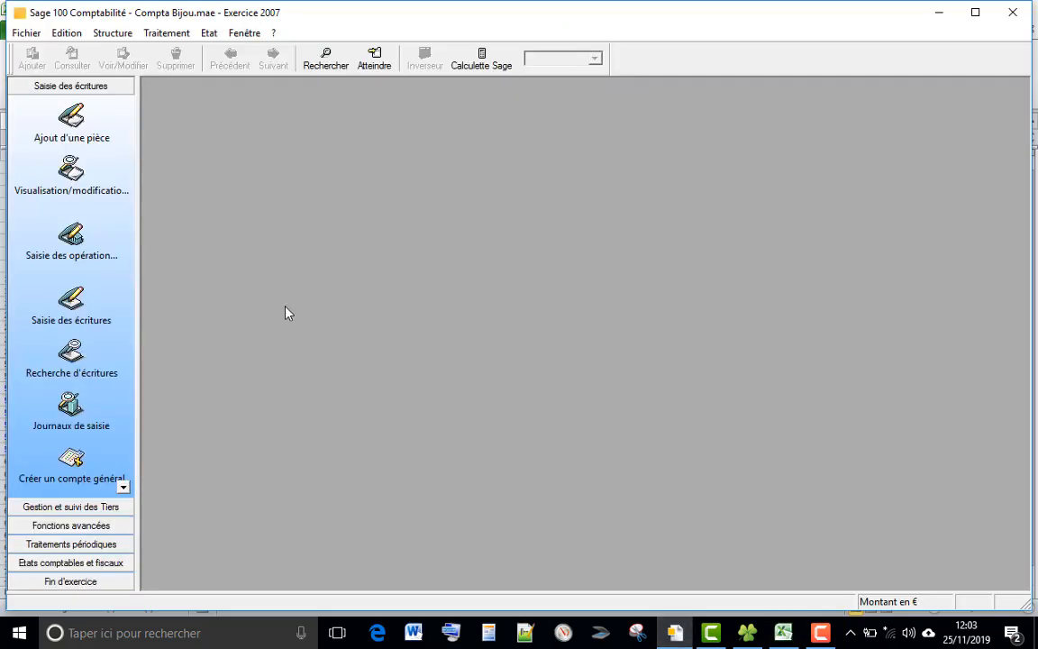
left_click(112, 33)
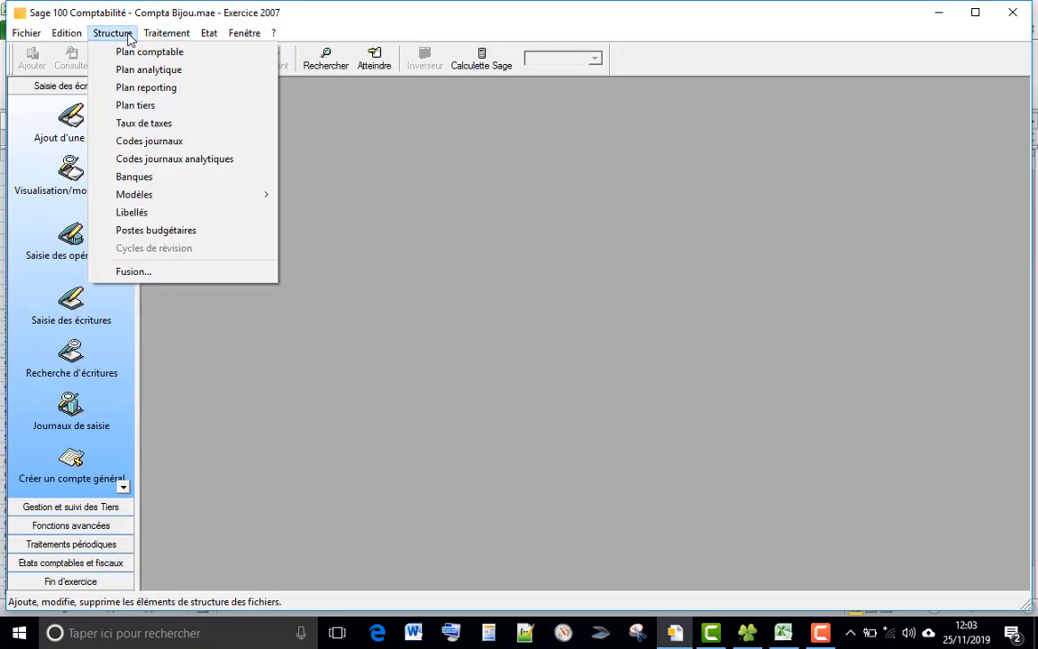
mouse_move(156, 39)
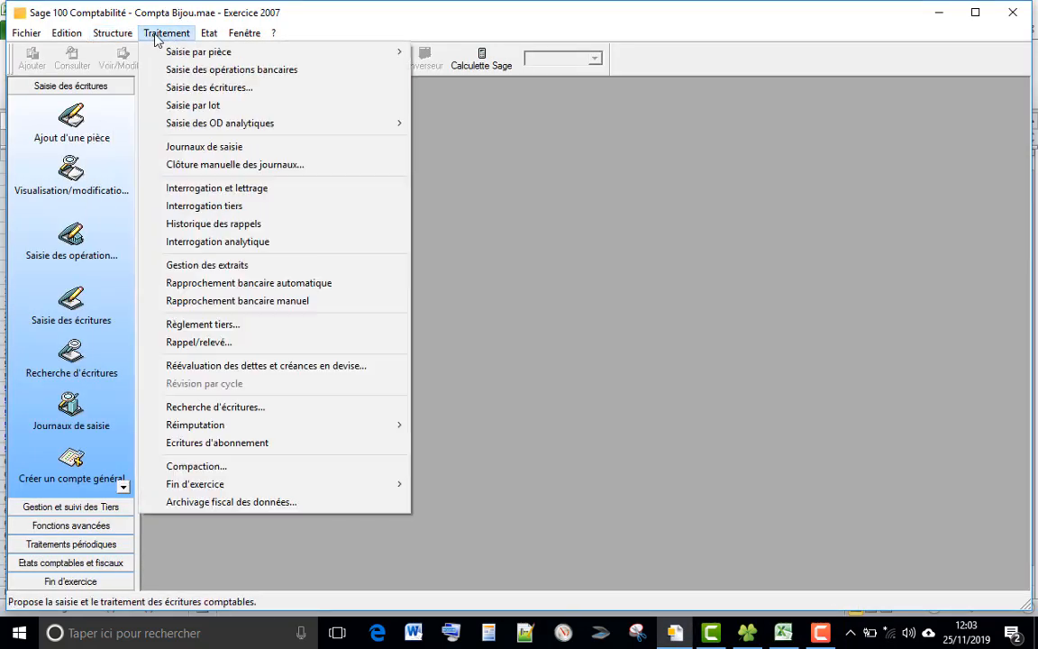
left_click(206, 150)
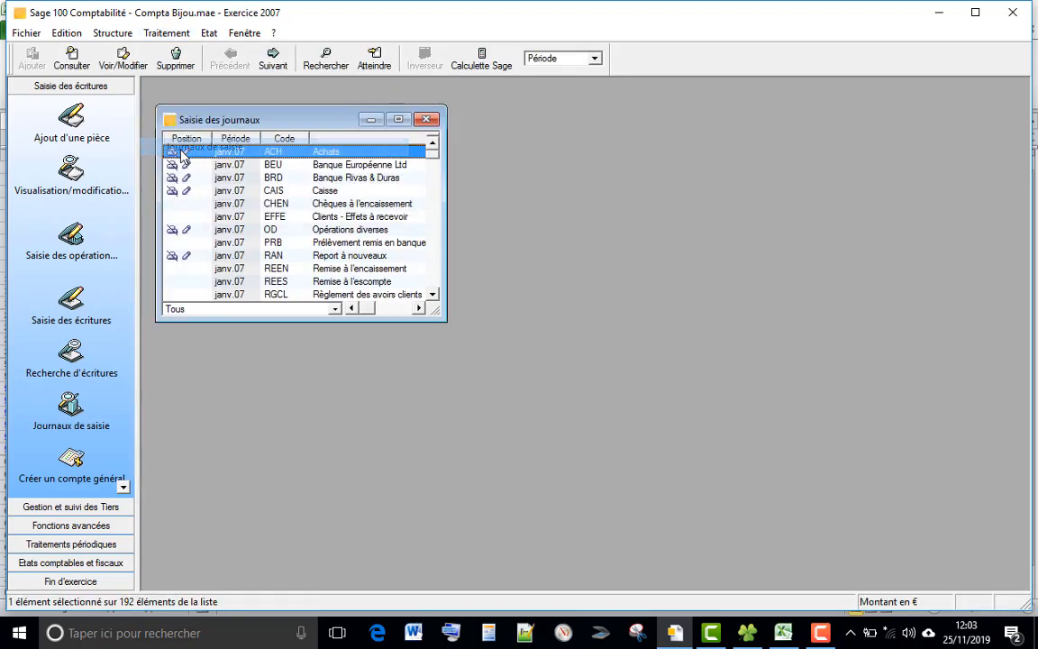
double_click(361, 117)
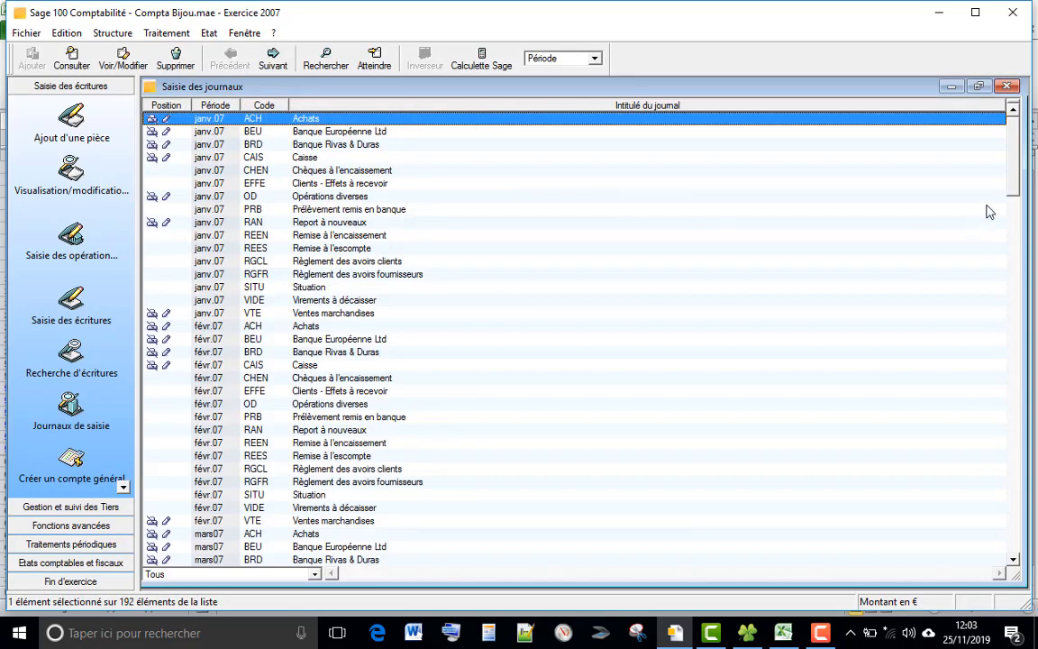
left_click_drag(1011, 137, 998, 520)
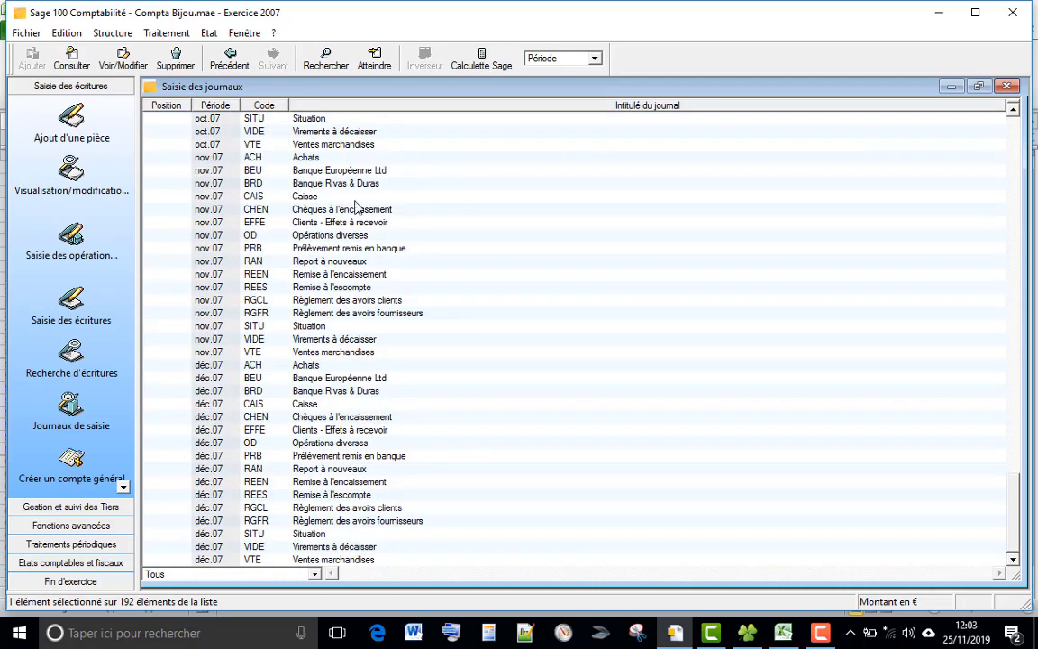
Step: Open the OD (Opérations diverses) journal for nov.07 to check its entries, and close it
double_click(251, 236)
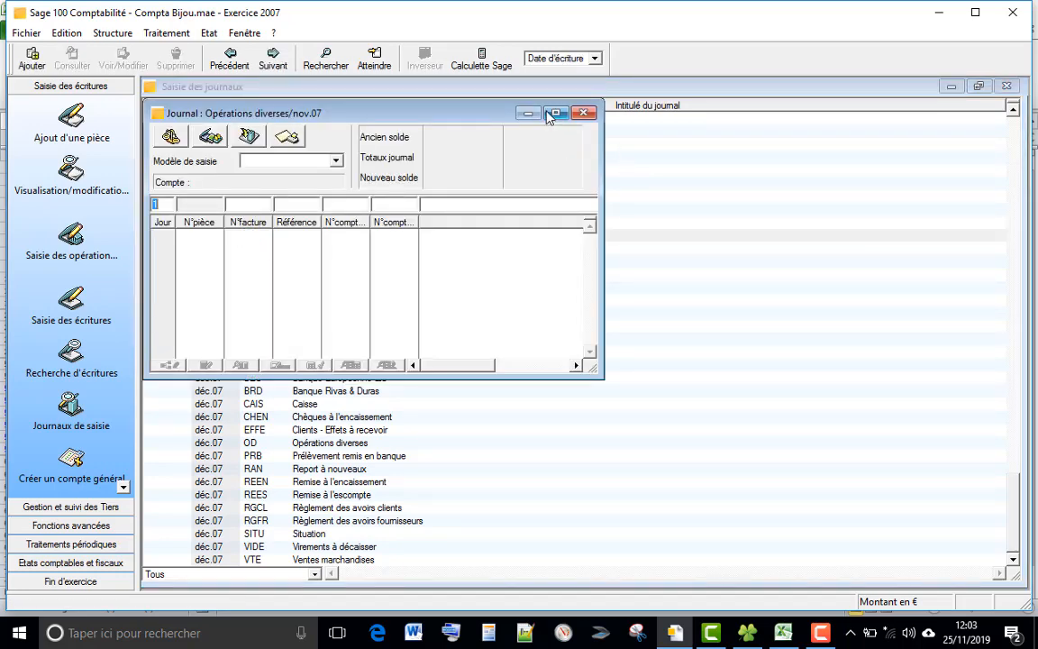
left_click(554, 114)
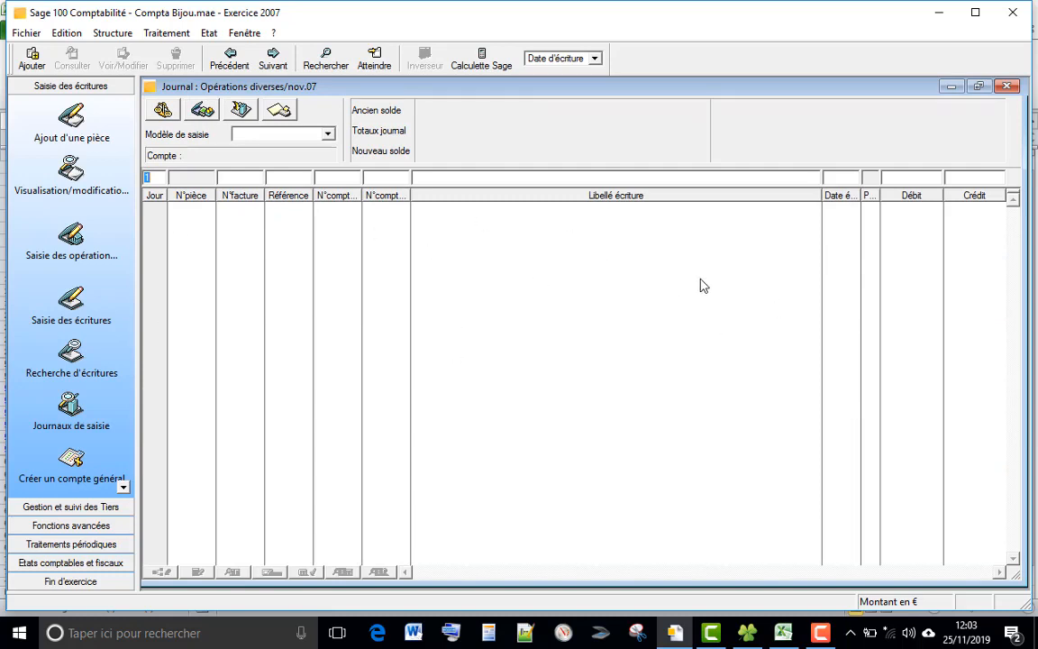
left_click(1006, 86)
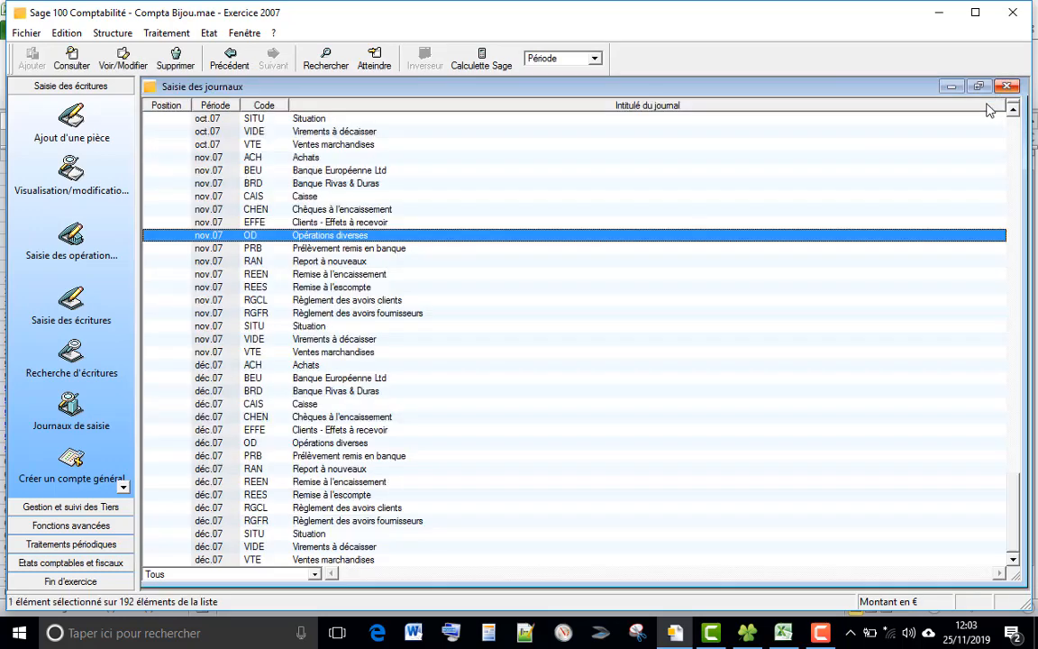
Step: Minimize Sage and check the import paie nlv.ema file in the EXPORT COMPTA folder in File Explorer
left_click(940, 17)
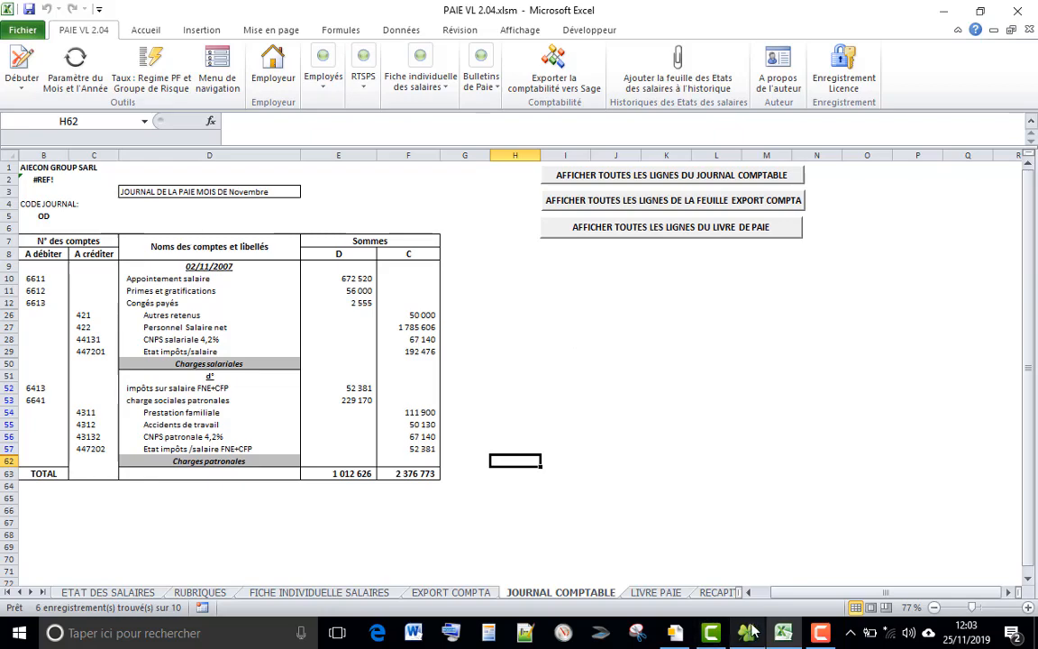
left_click(675, 633)
double_click(245, 201)
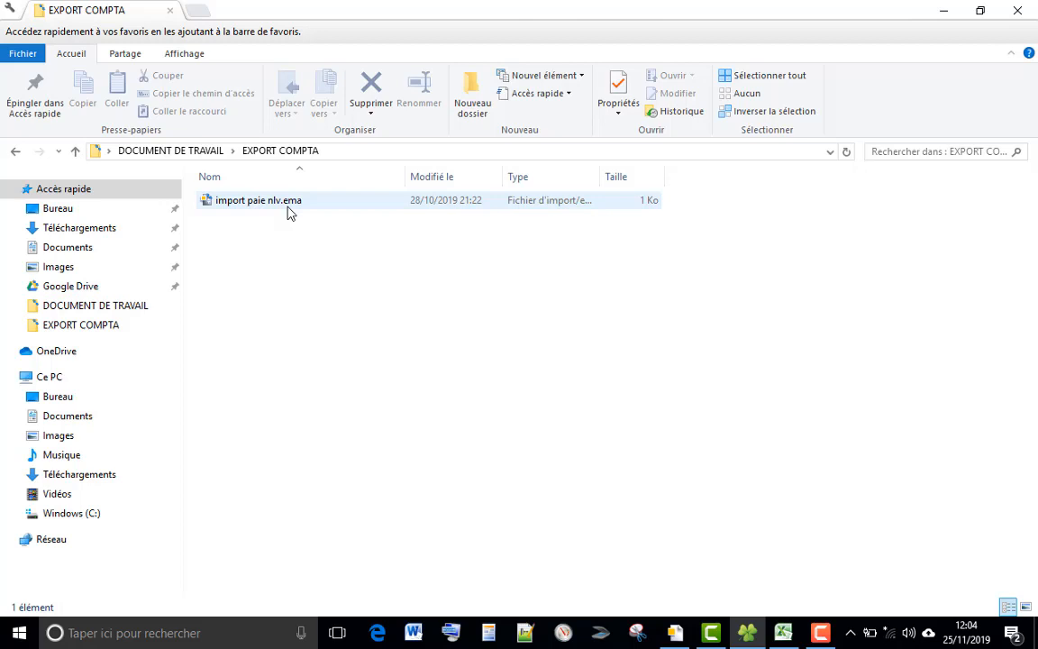
Step: Return to Excel, show all rows of the JOURNAL COMPTABLE sheet and review them down to the TOTAL row
left_click(785, 634)
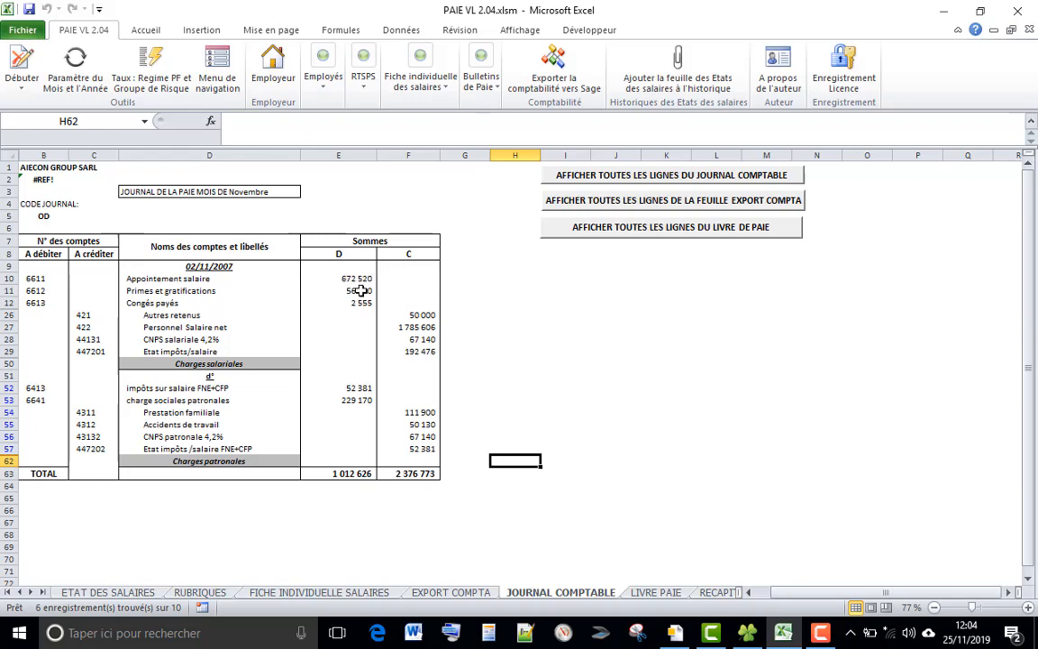
left_click(607, 174)
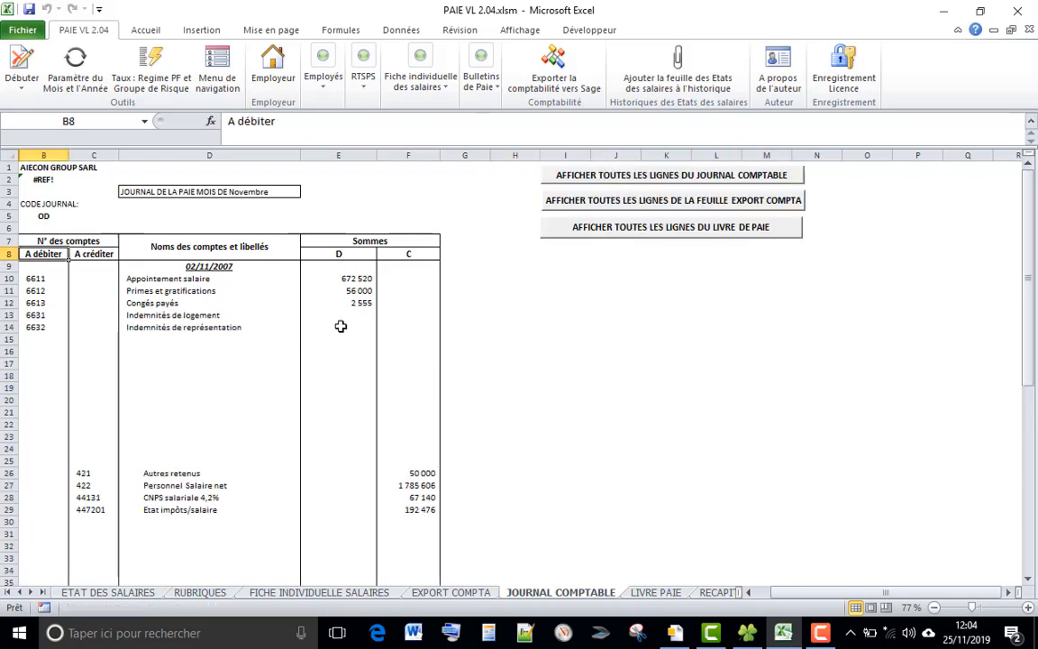
scroll(404, 458, "down", 6)
scroll(403, 458, "down", 3)
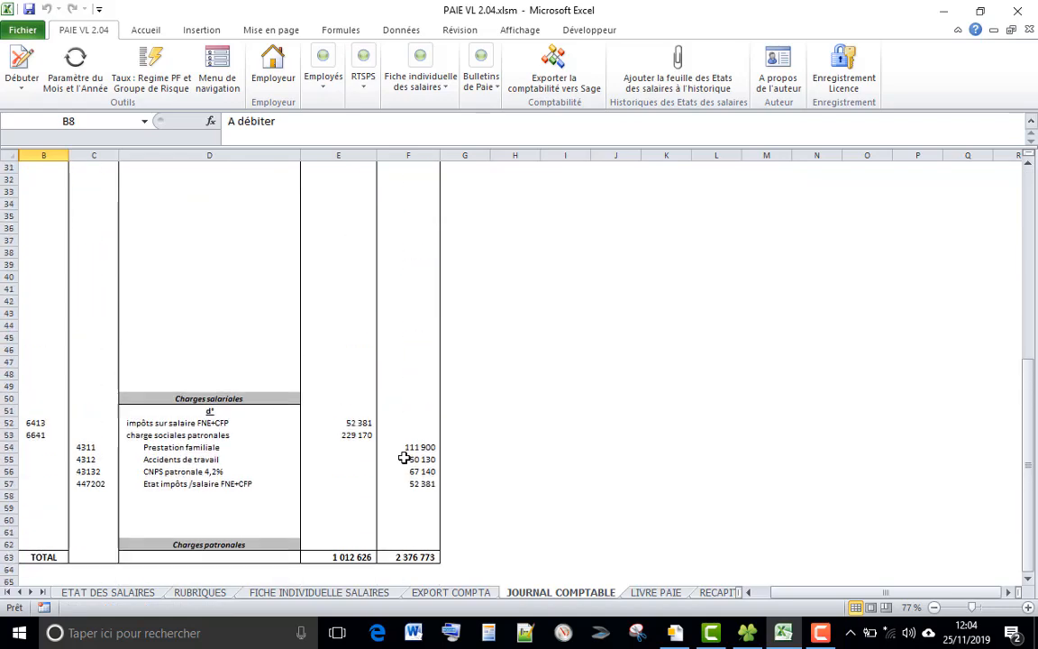
scroll(404, 457, "up", 9)
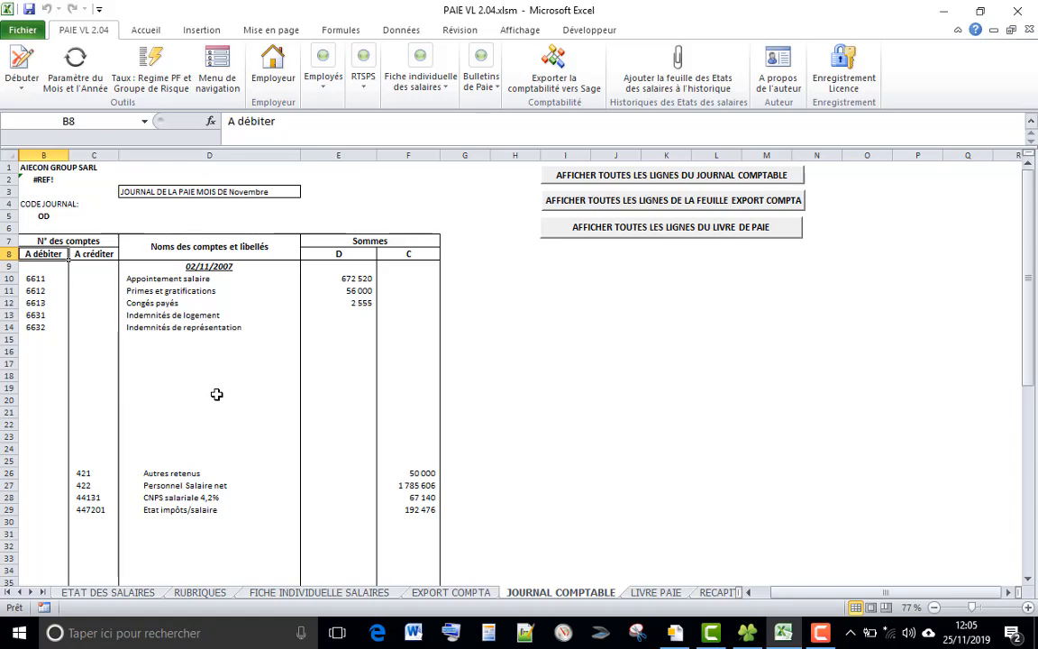
Step: Check the journal code in B5 and the entry date in D9 against the exercise year in Sage
left_click(45, 216)
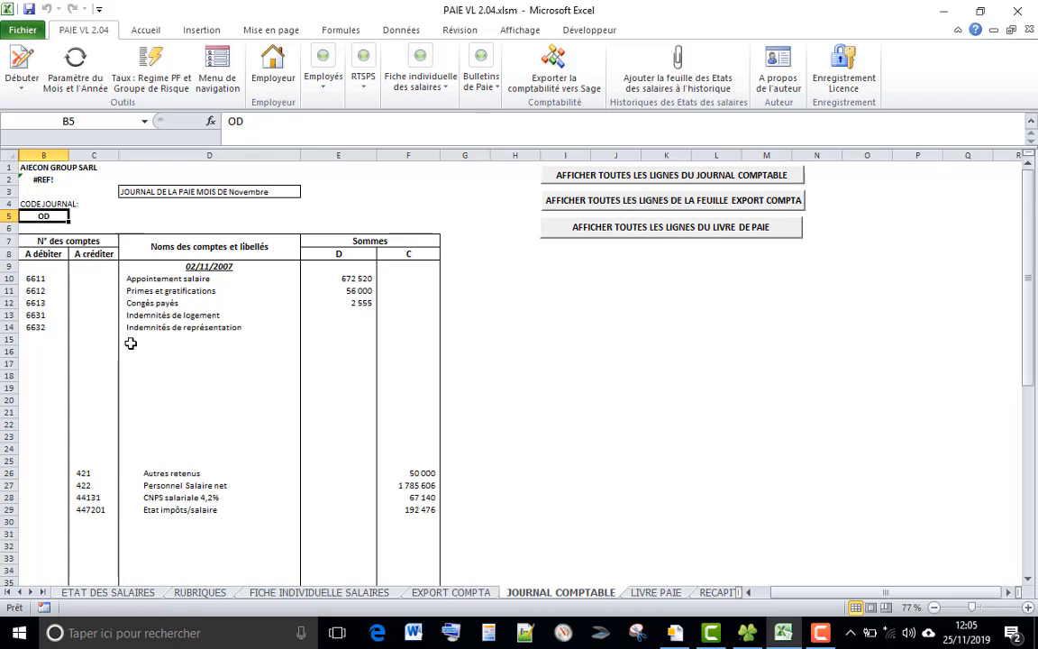
left_click(194, 264)
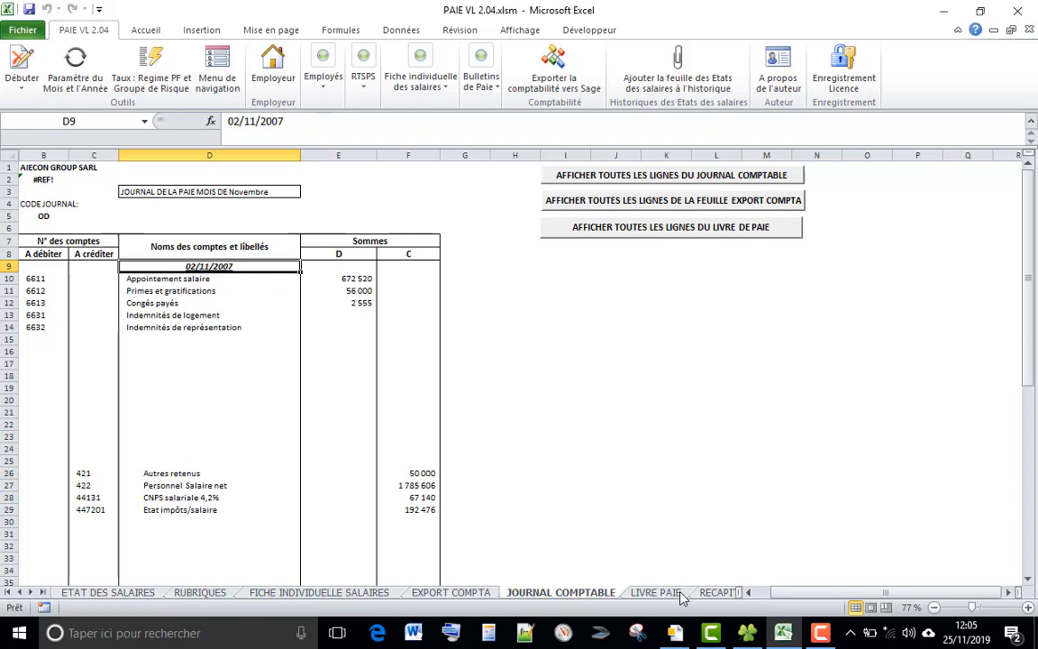
left_click(675, 635)
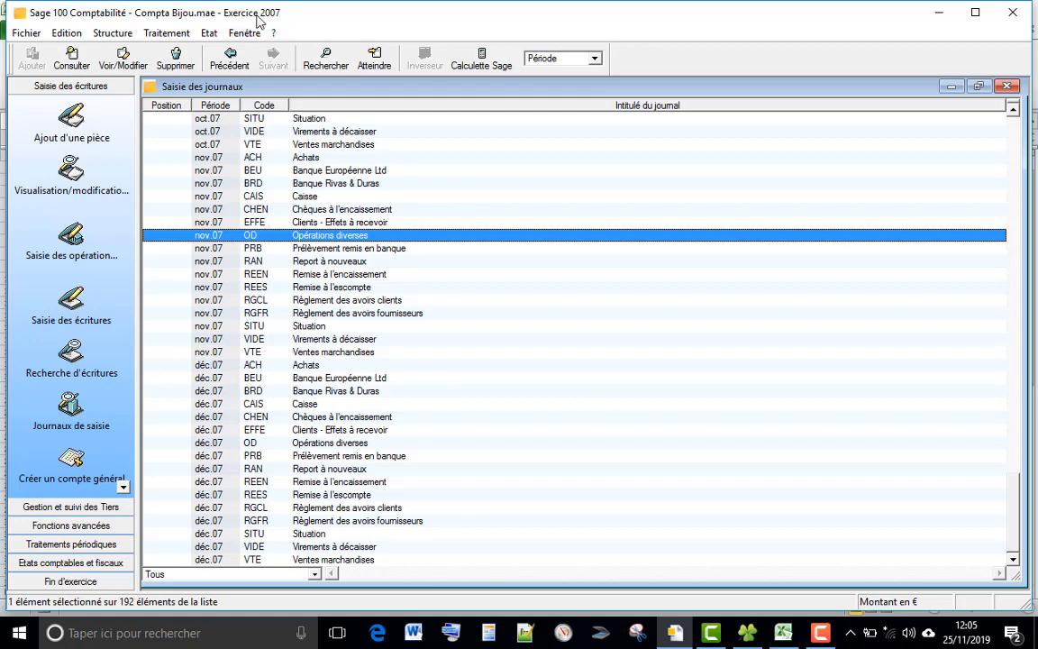
Step: Back in Excel, enter the account labels "achat" in D19 and "fournisseur" in D20
left_click(782, 634)
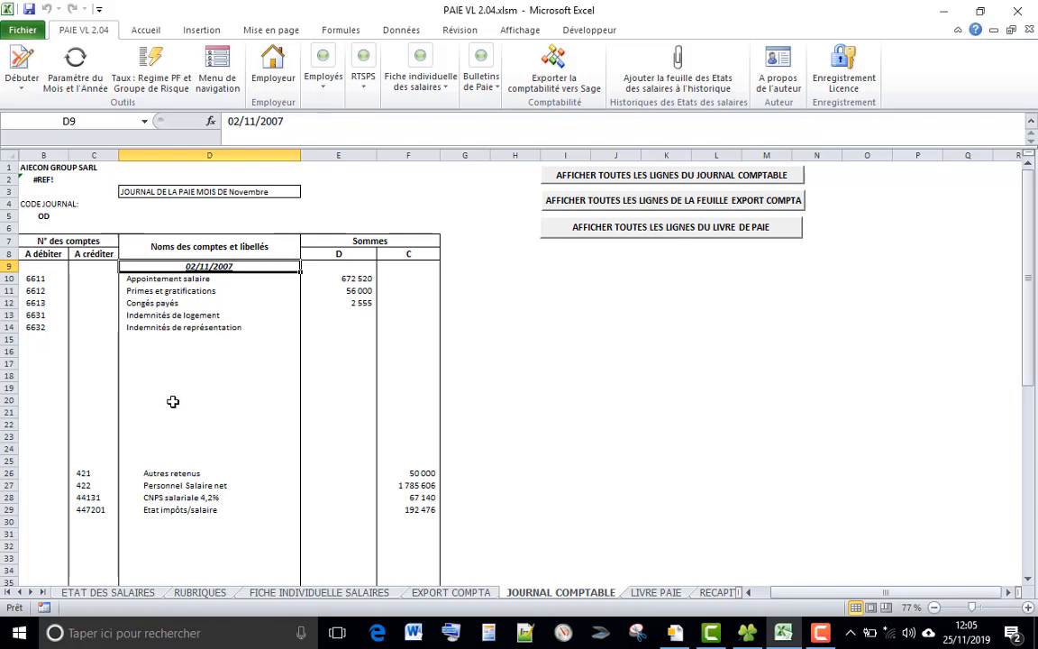
scroll(174, 398, "down", 1)
scroll(174, 398, "up", 1)
left_click(124, 386)
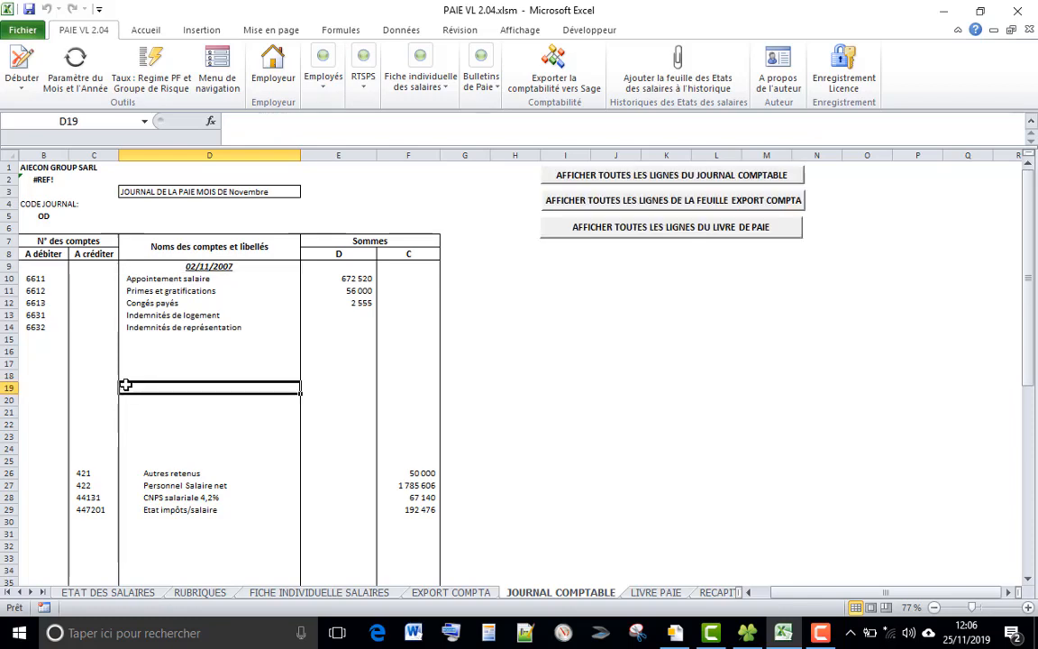
type("achat")
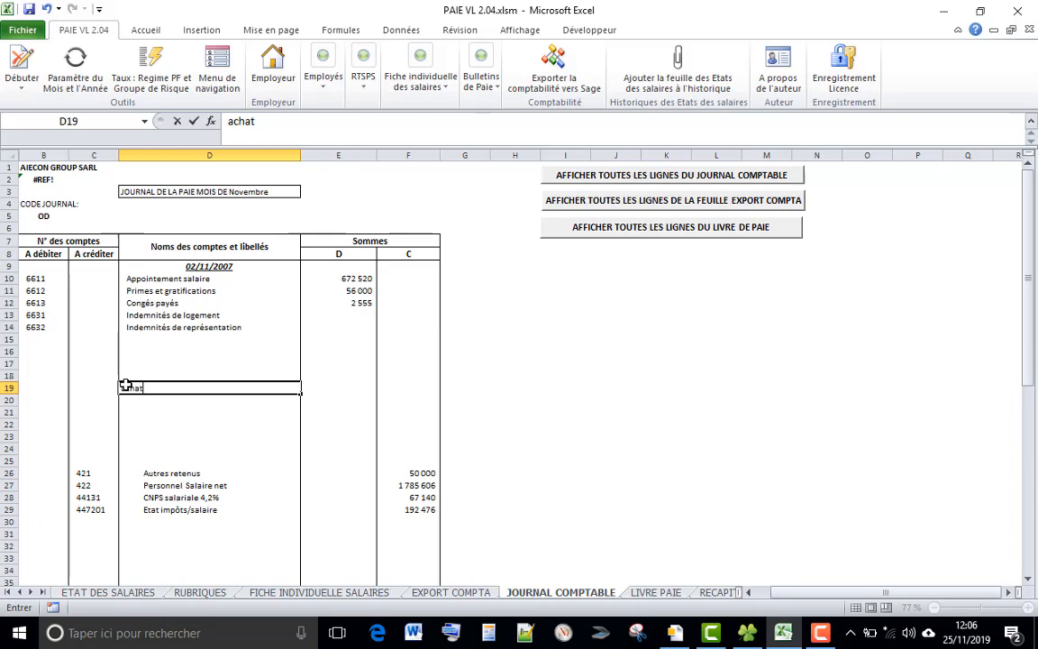
left_click(128, 401)
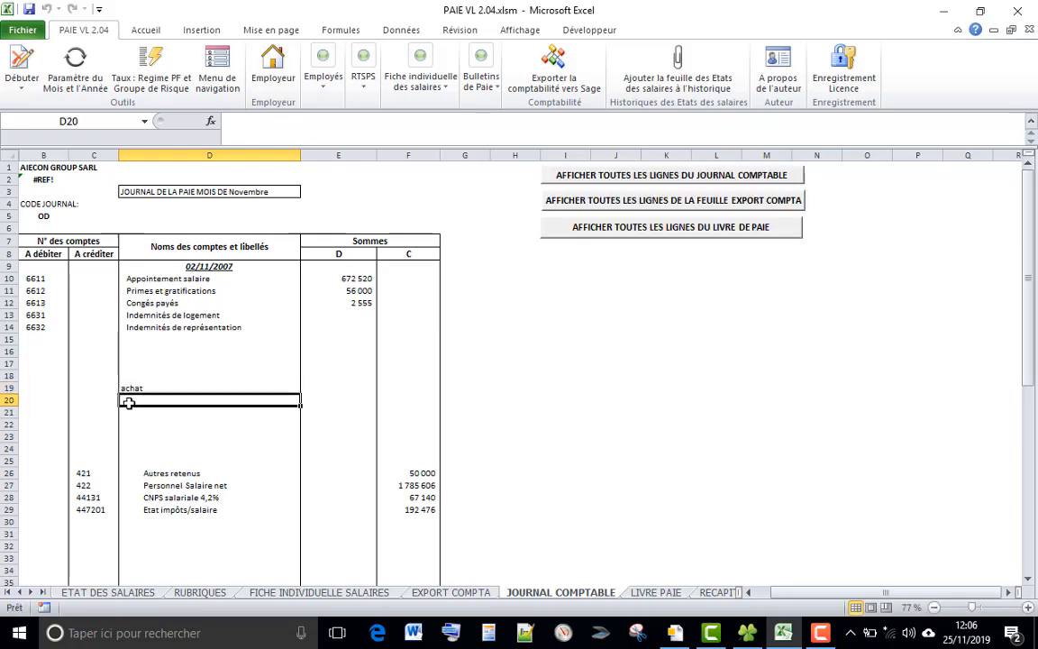
type("f")
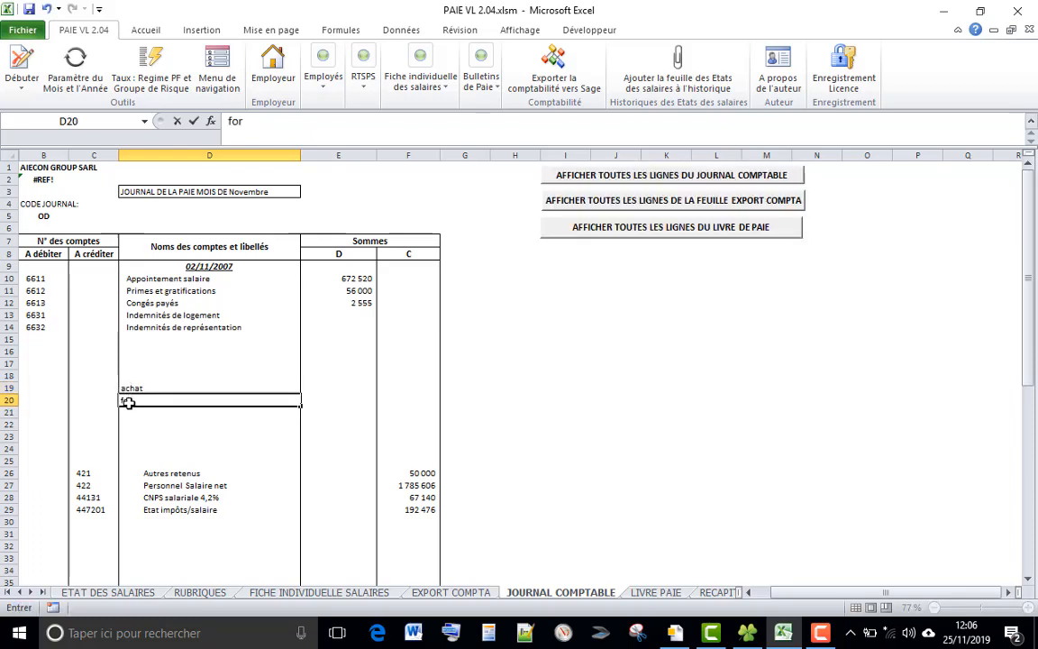
type("ournisseur")
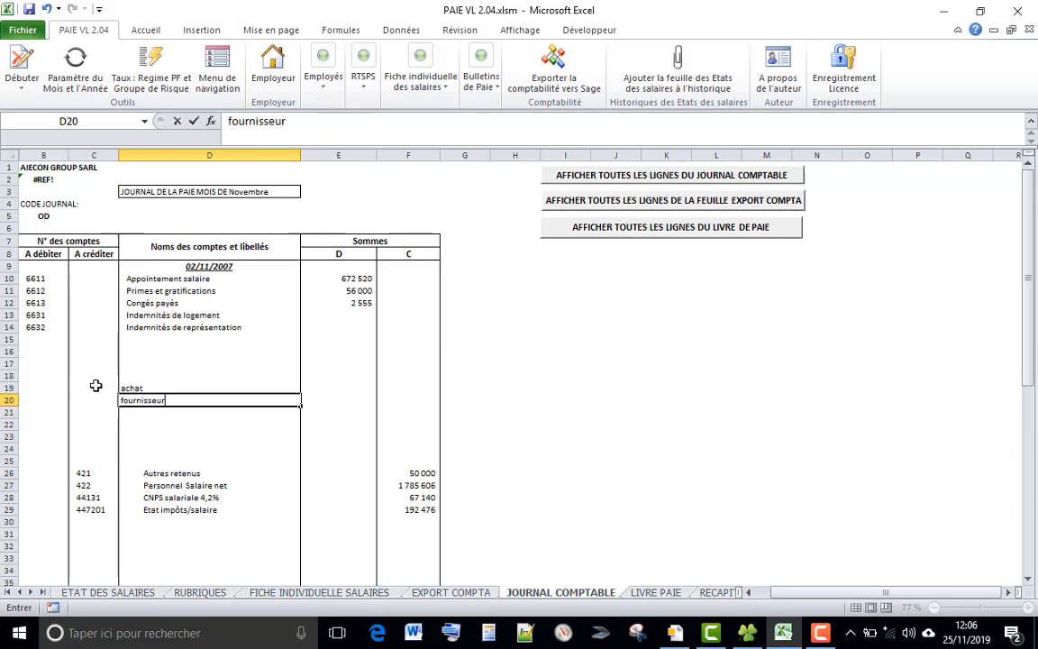
Step: Enter 601 in B19 as the debit account for the achat line
left_click(31, 386)
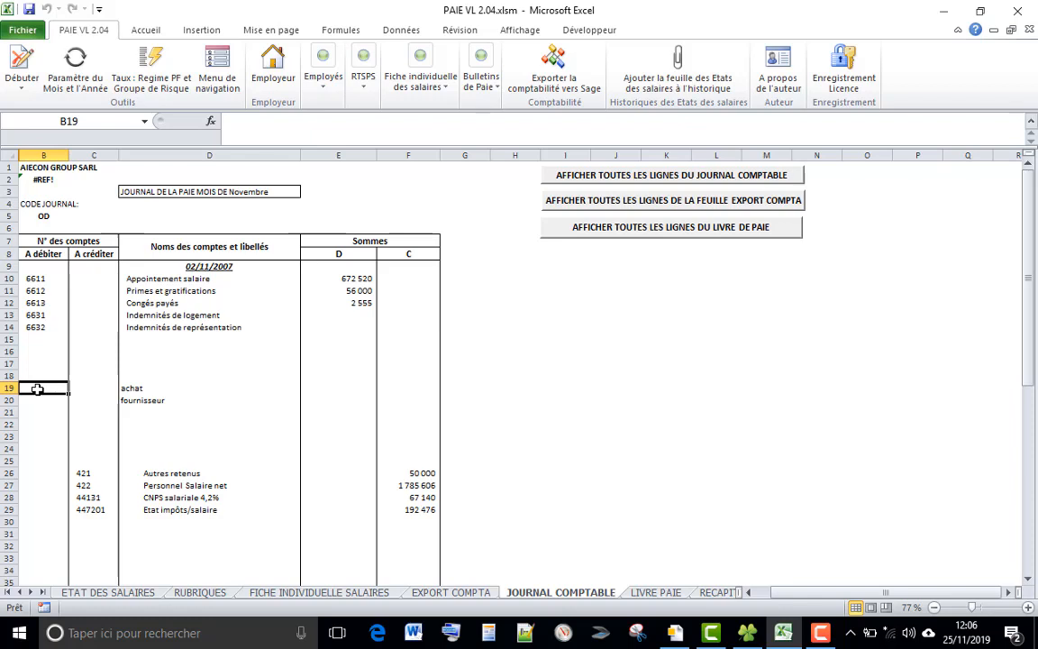
type("6")
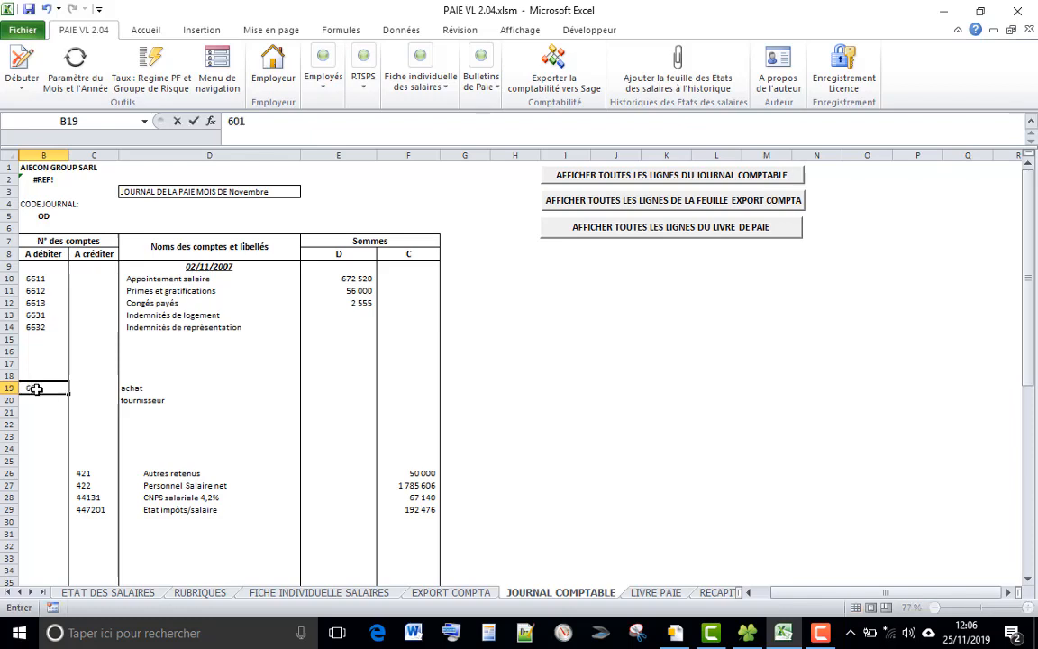
type("01")
key("Return")
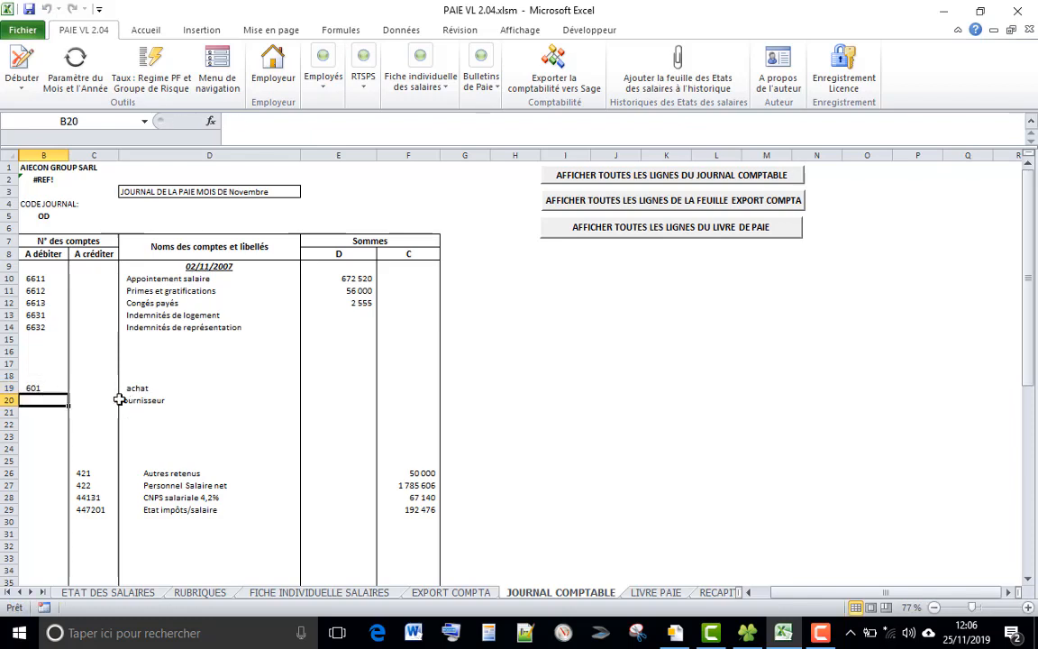
Step: Try 401 in C20 as the credit account for the fournisseur line, and clear the cell
left_click(88, 402)
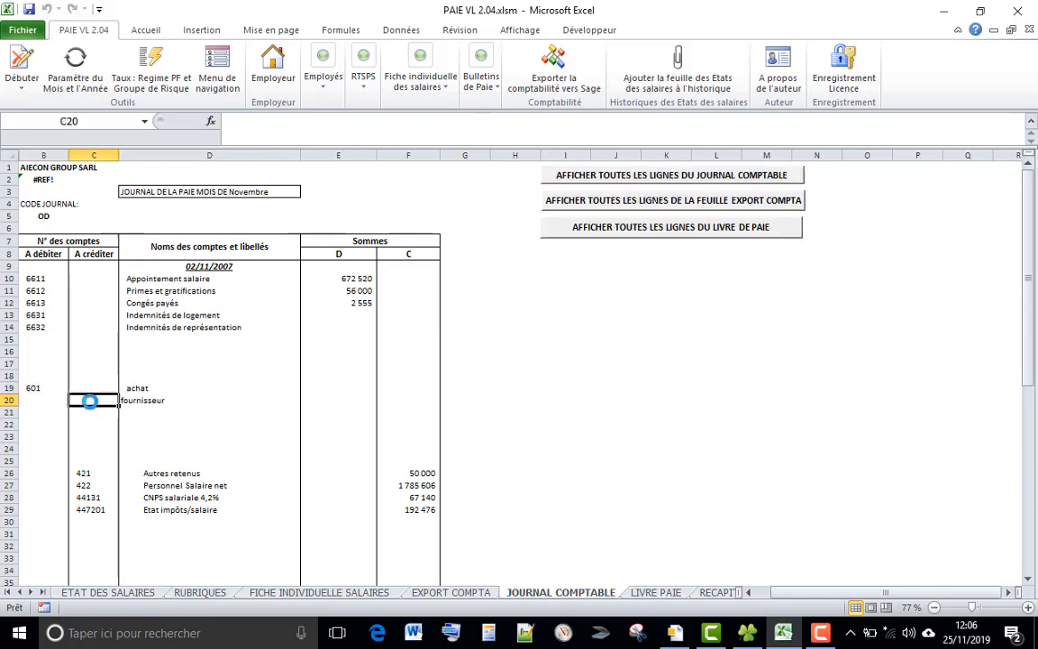
type("40")
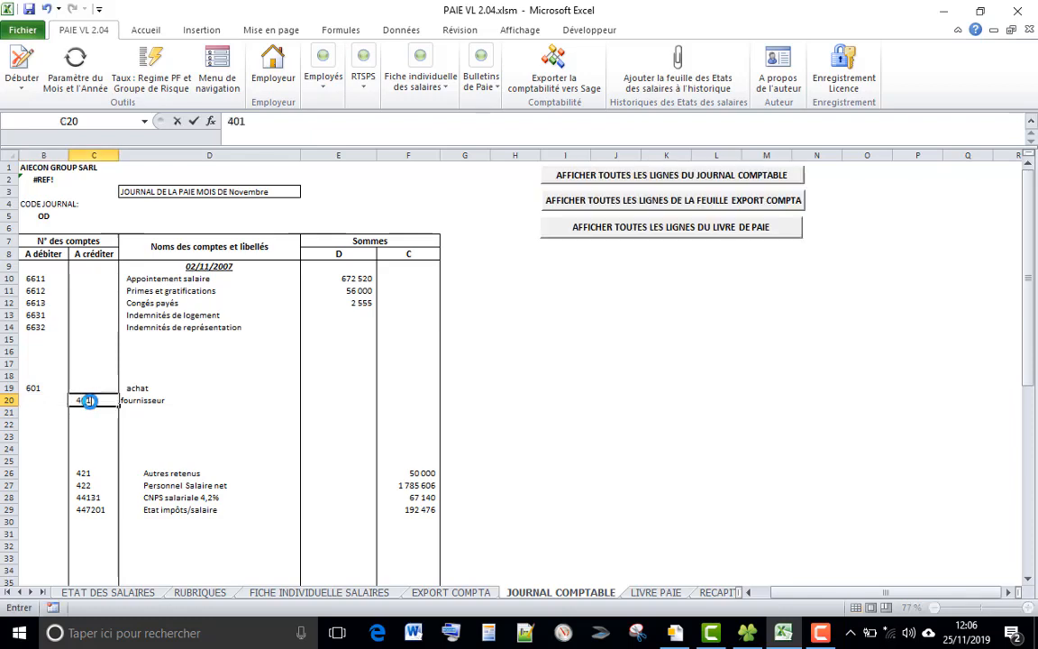
type("1")
key("Return")
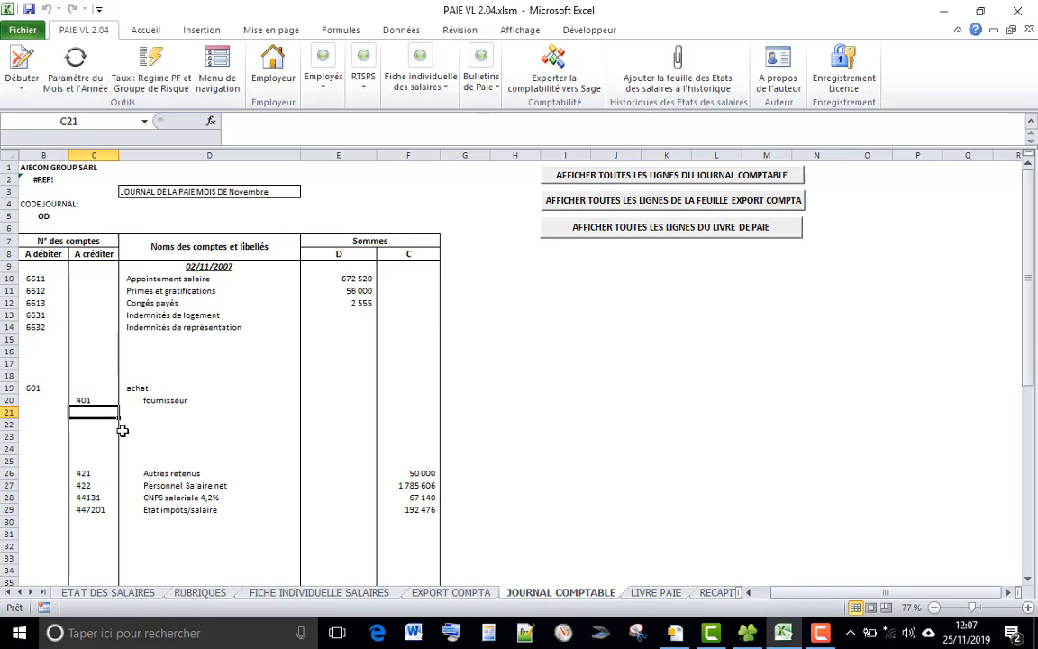
left_click(104, 399)
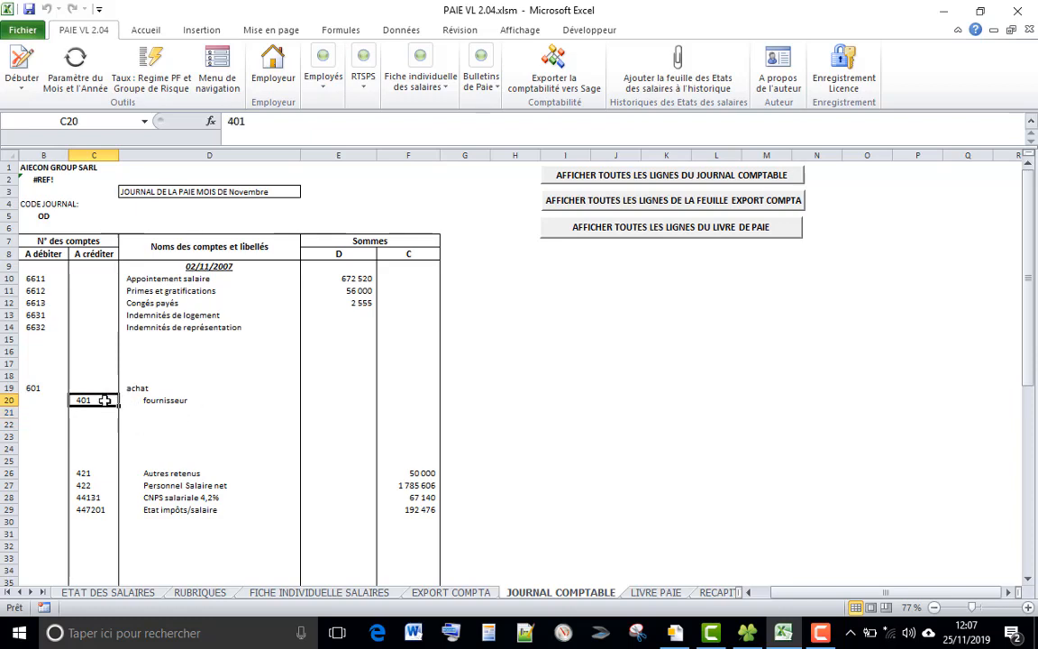
key("BackSpace")
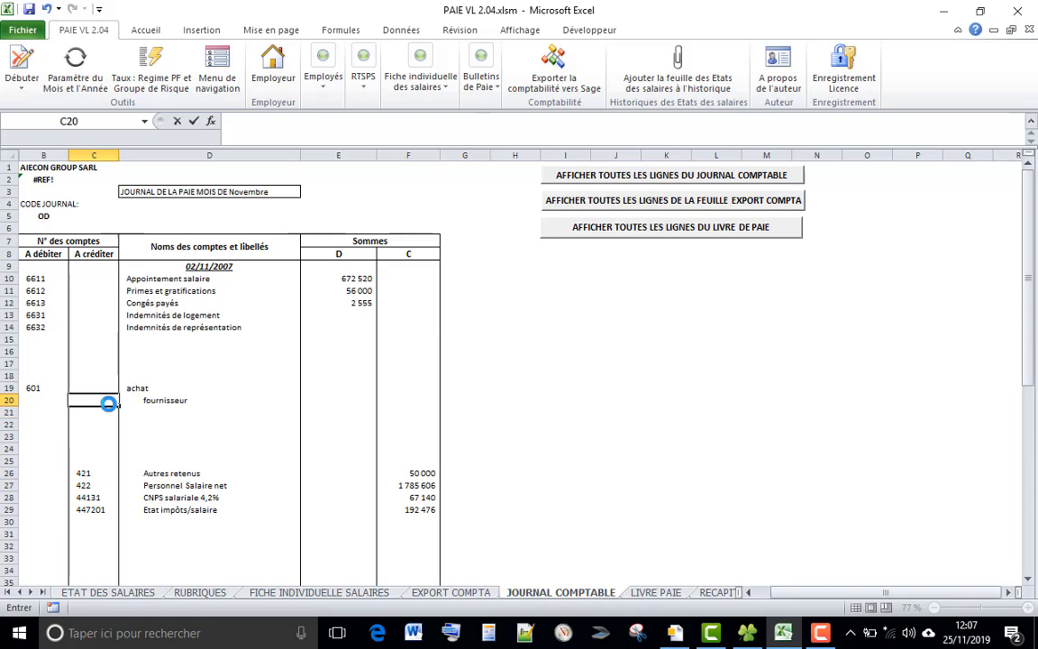
Step: Enter 401 in B20 as the debit account for the fournisseur line
left_click(50, 404)
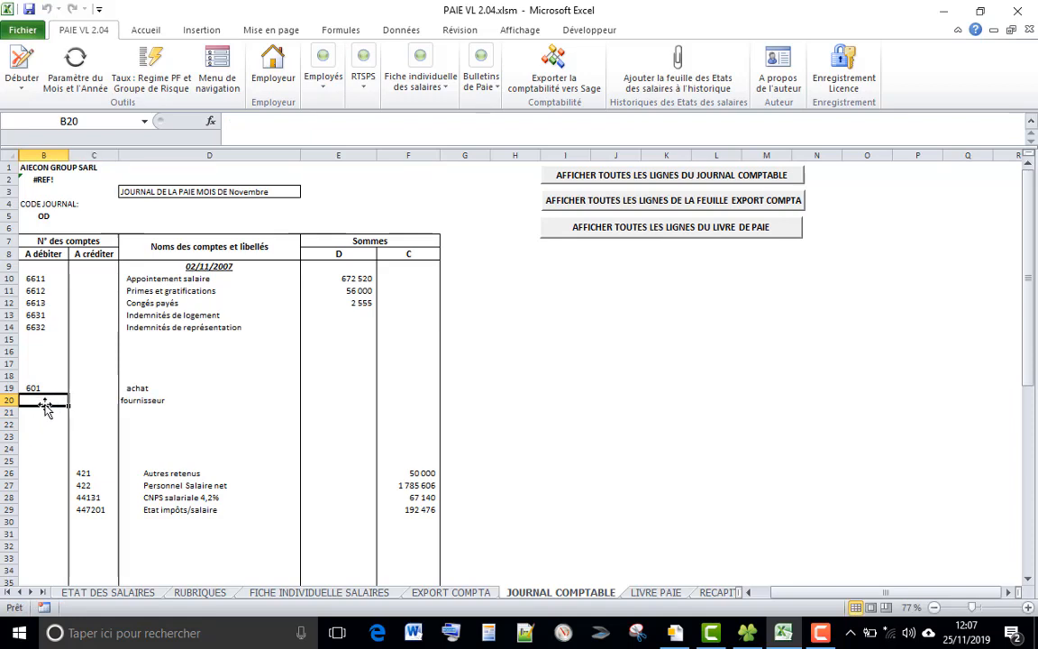
type("401")
key("Return")
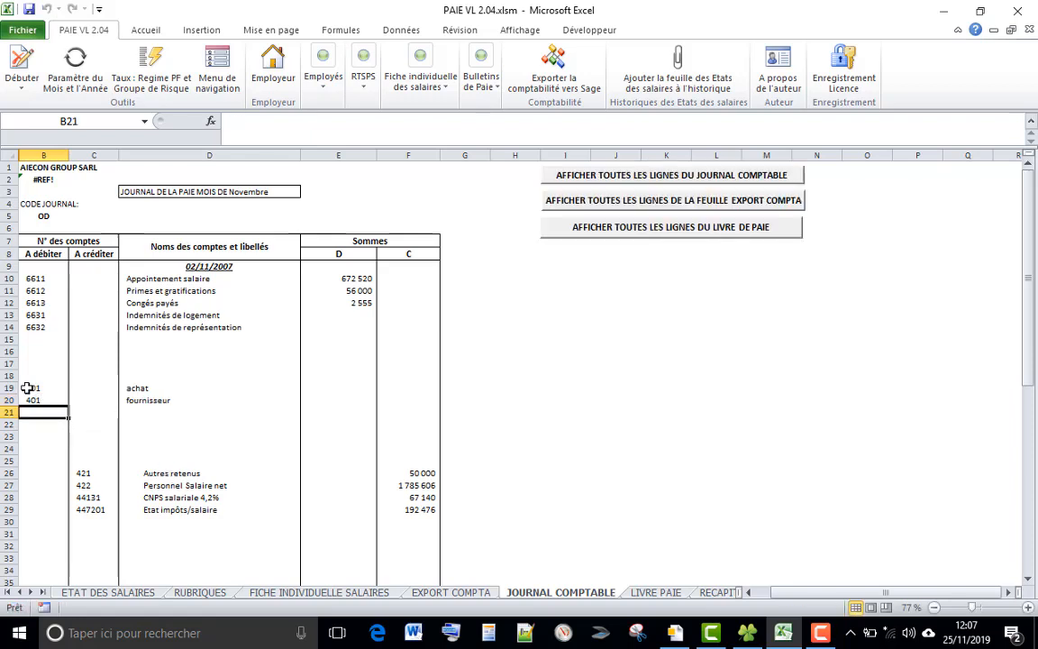
Step: Clear the account numbers and labels of the achat and fournisseur lines in B19:D20
left_click_drag(30, 387, 261, 399)
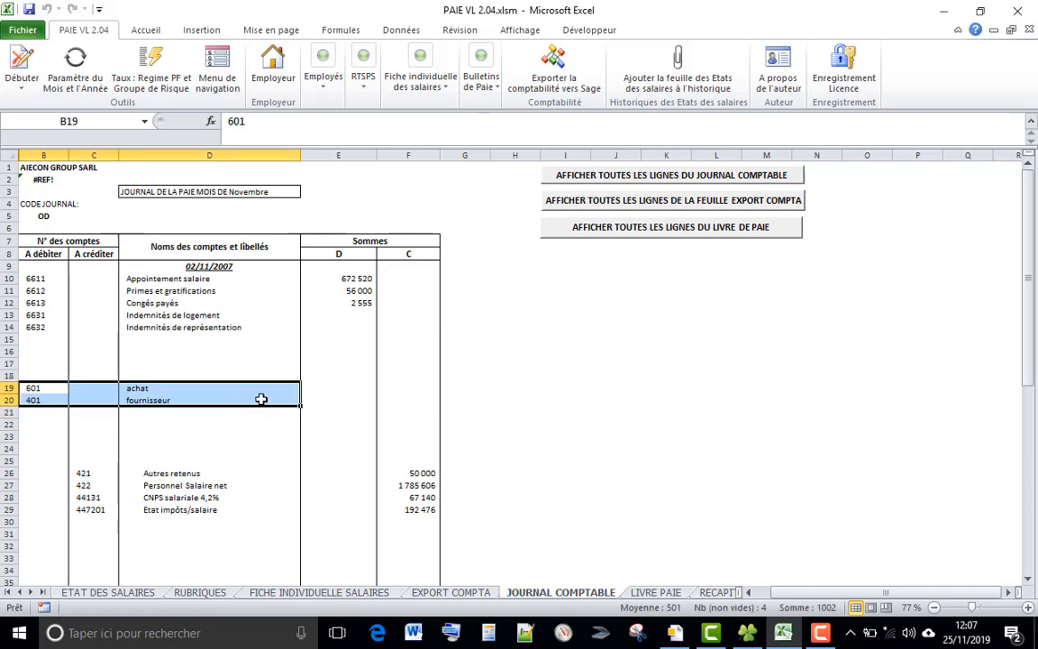
key("Delete")
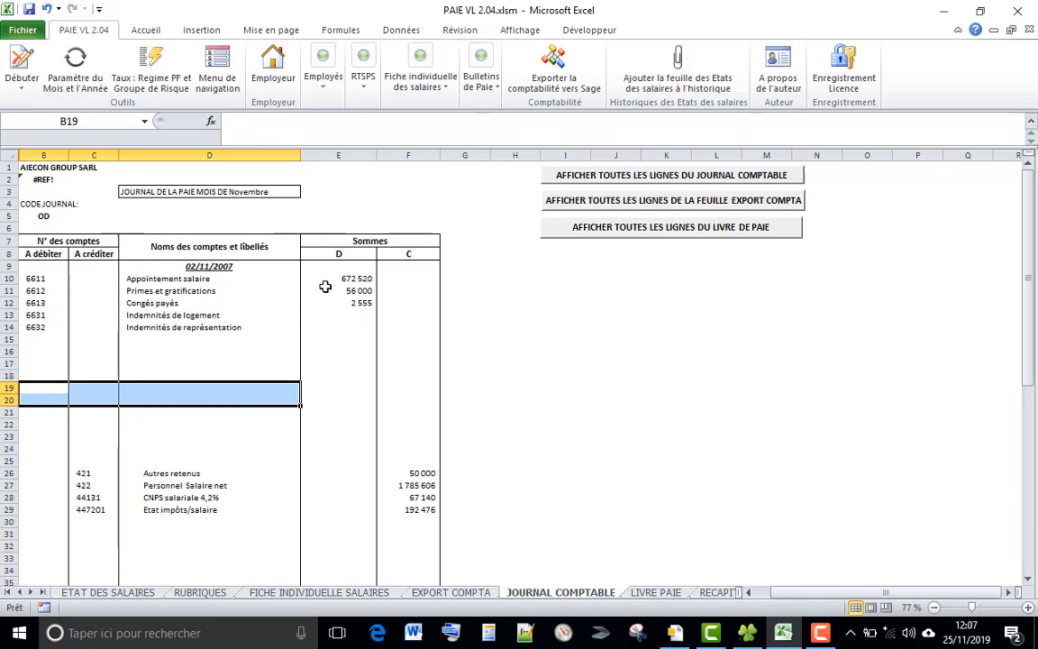
scroll(381, 367, "down", 10)
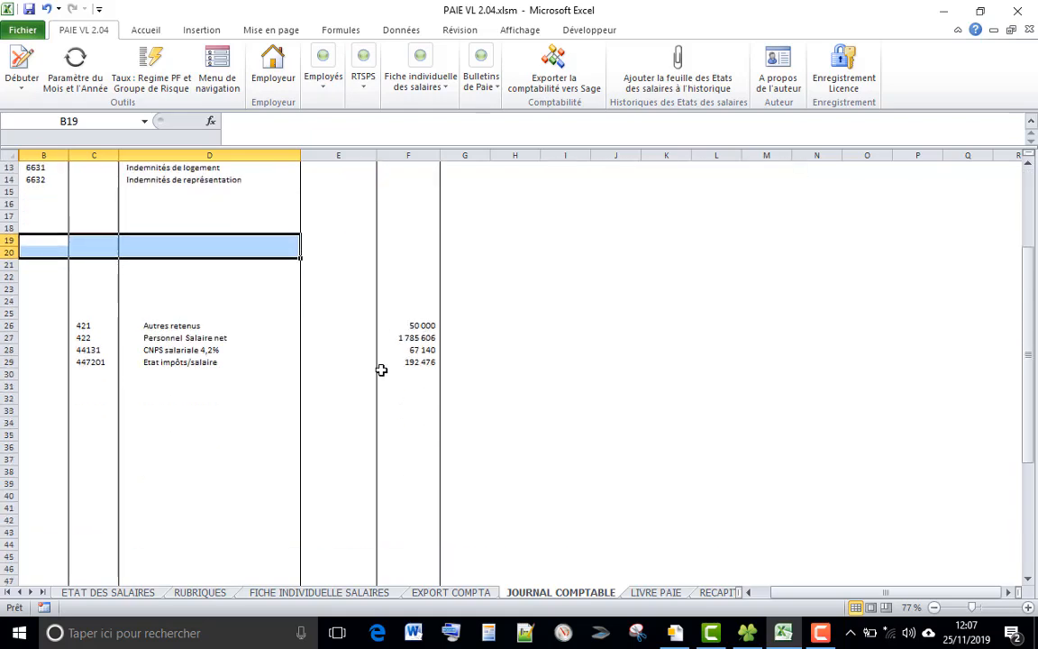
scroll(381, 370, "up", 10)
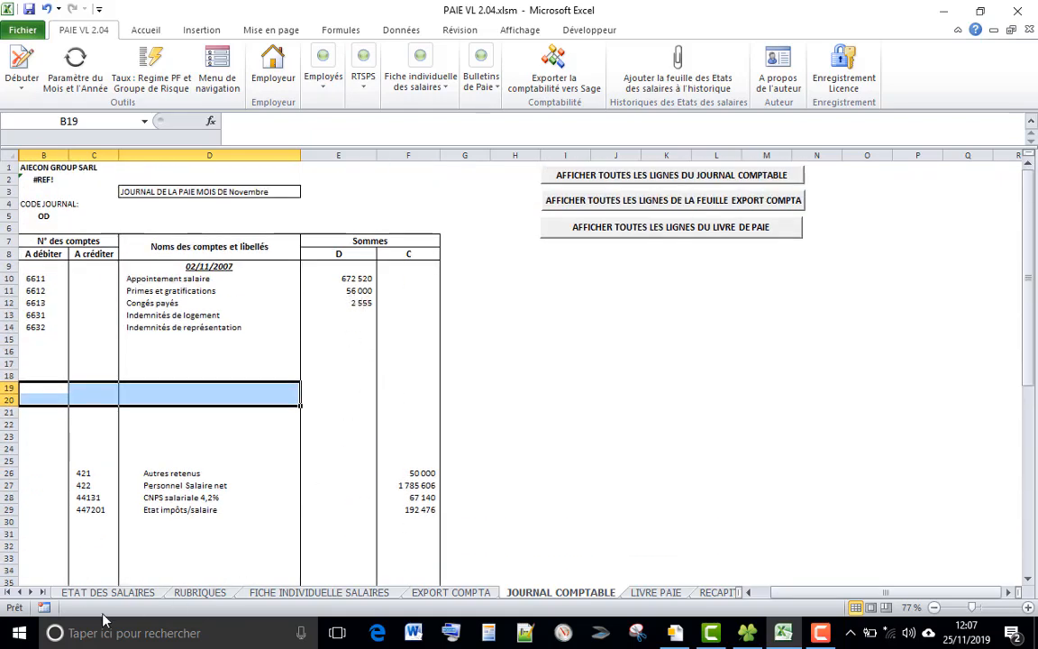
Step: Examine the row 3 totals on the ETAT DES SALAIRES sheet, and return to the JOURNAL COMPTABLE sheet
left_click(74, 593)
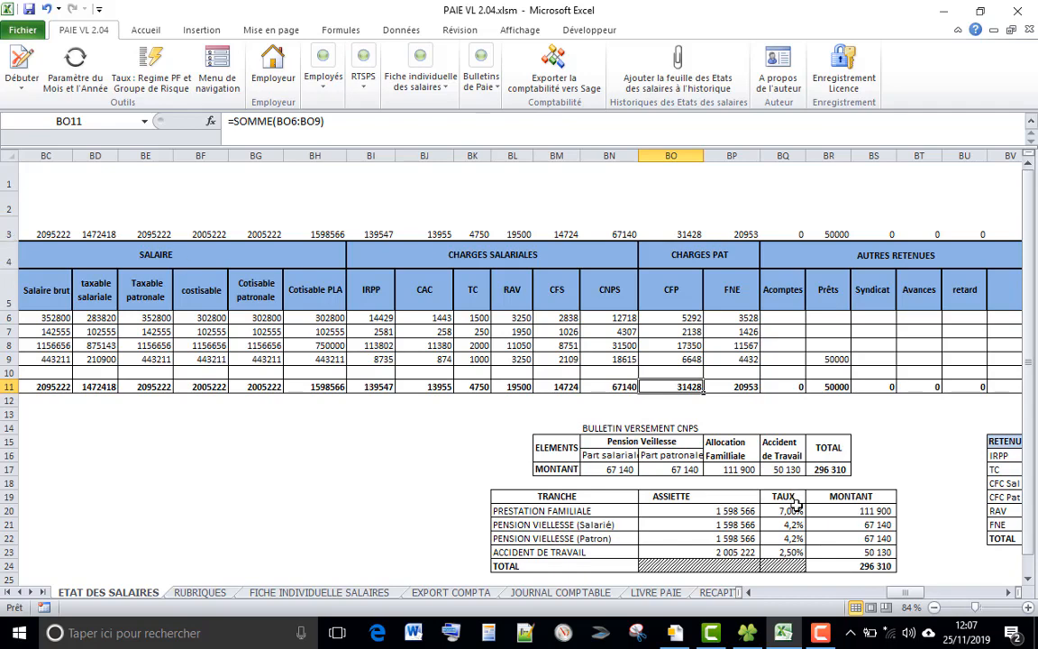
left_click_drag(904, 592, 872, 600)
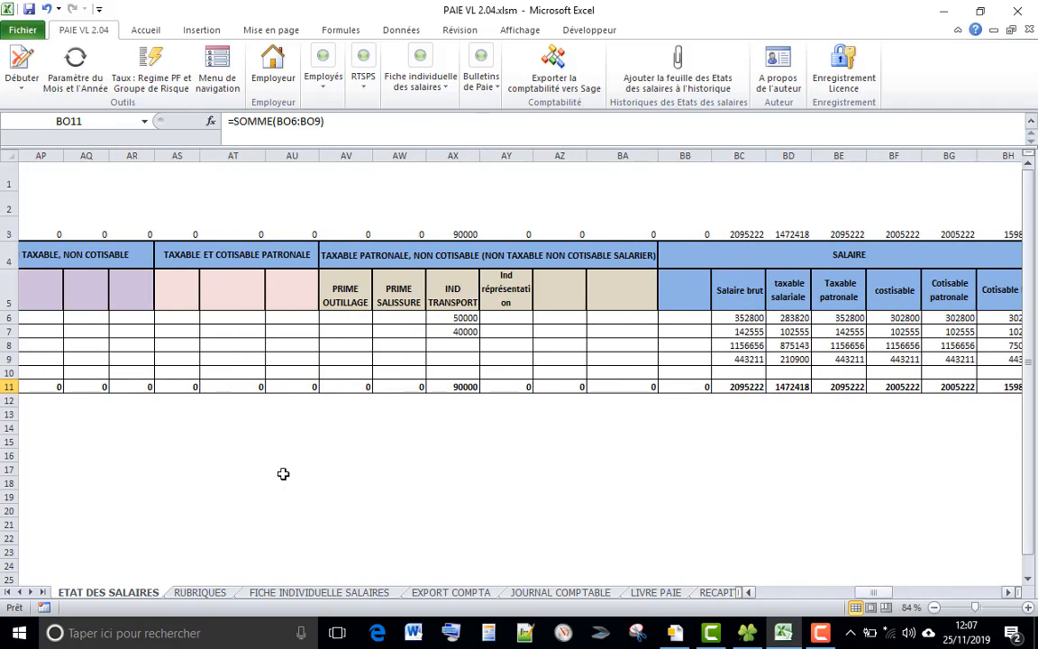
left_click(9, 231)
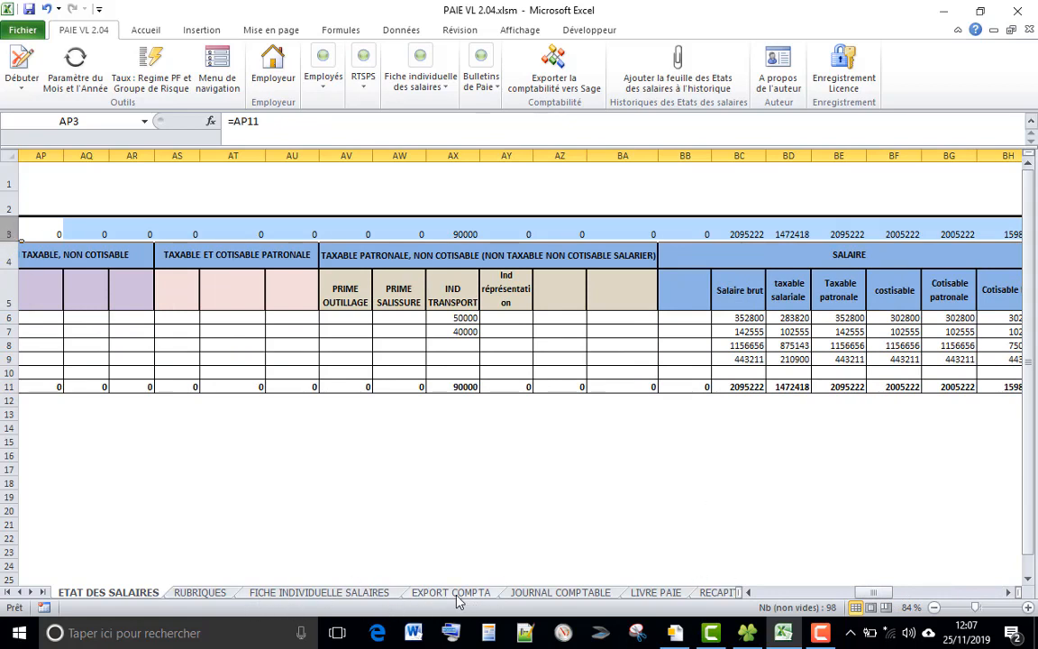
left_click(546, 593)
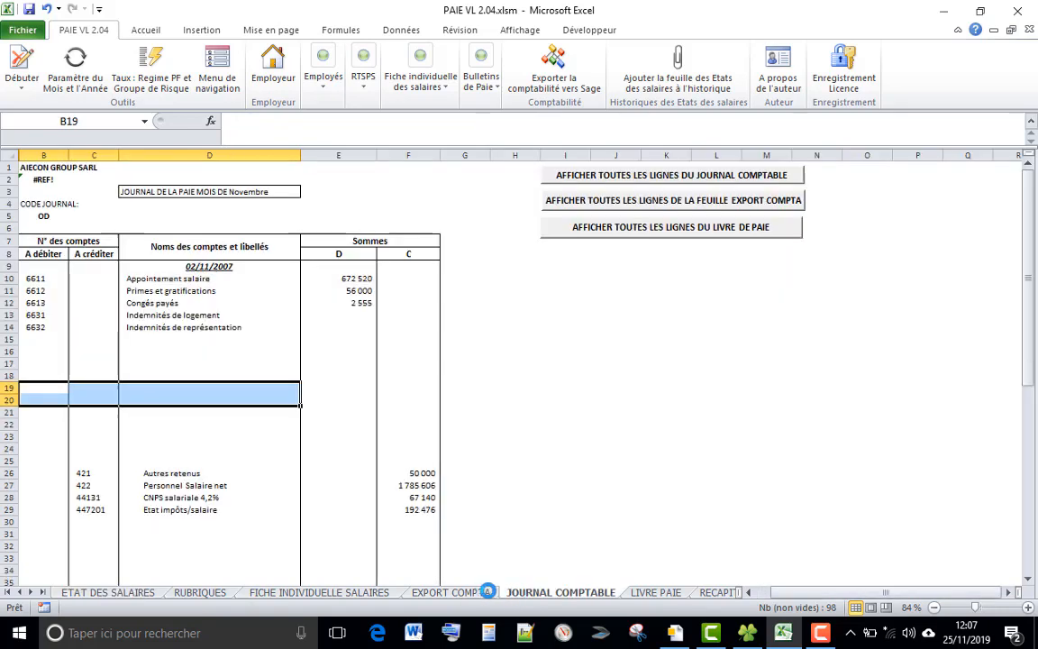
Step: Display all lines of the accounting journal and clear the debit and credit amounts in E10:F59
left_click(374, 417)
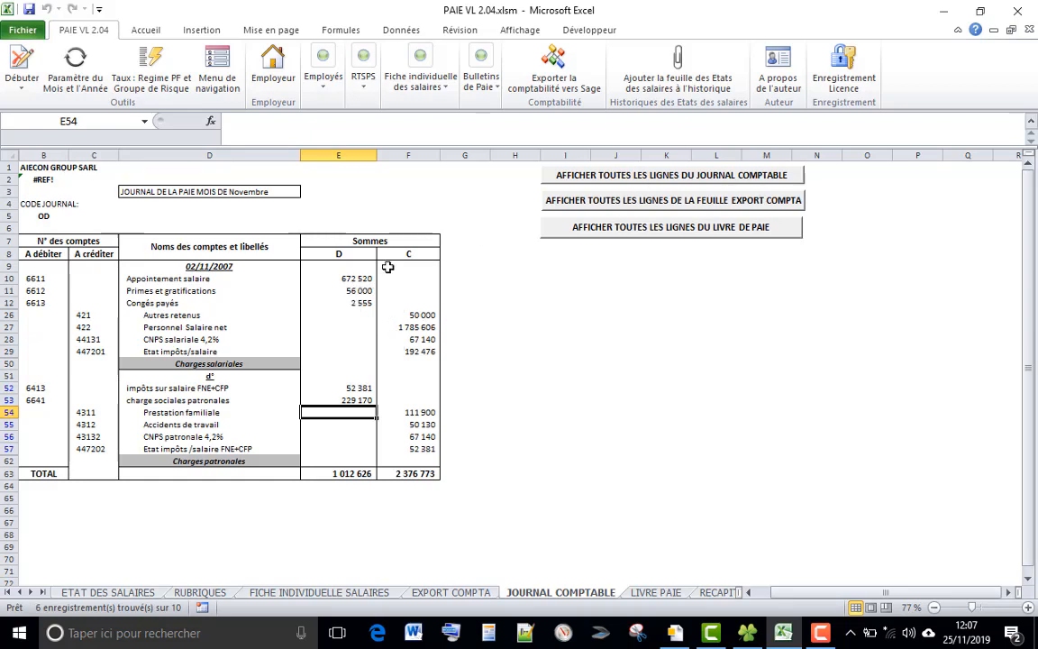
left_click(589, 178)
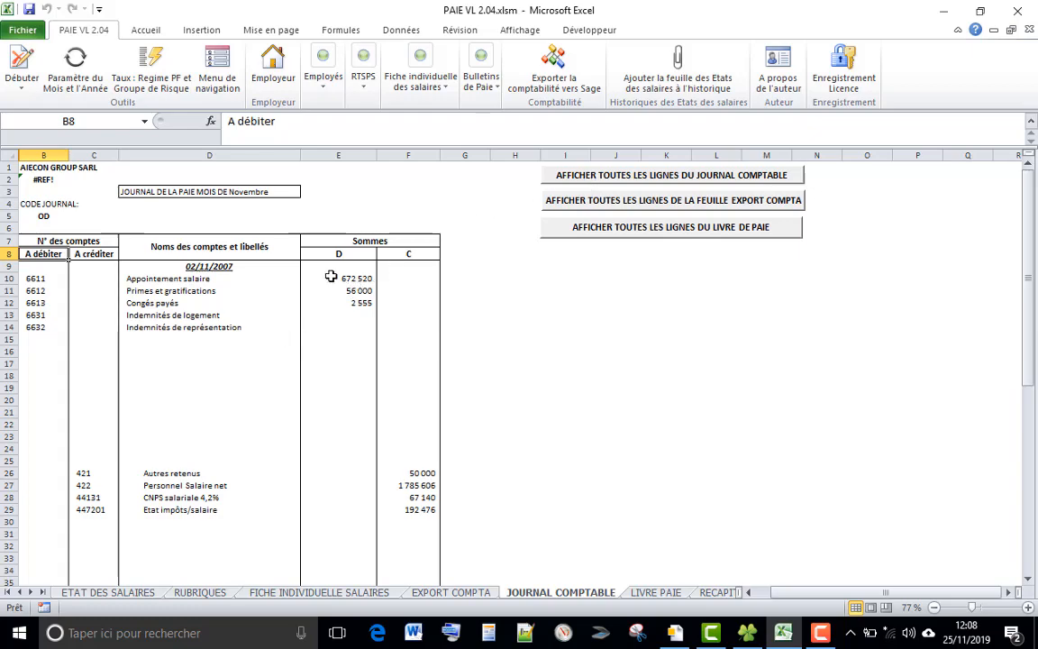
left_click_drag(331, 277, 424, 525)
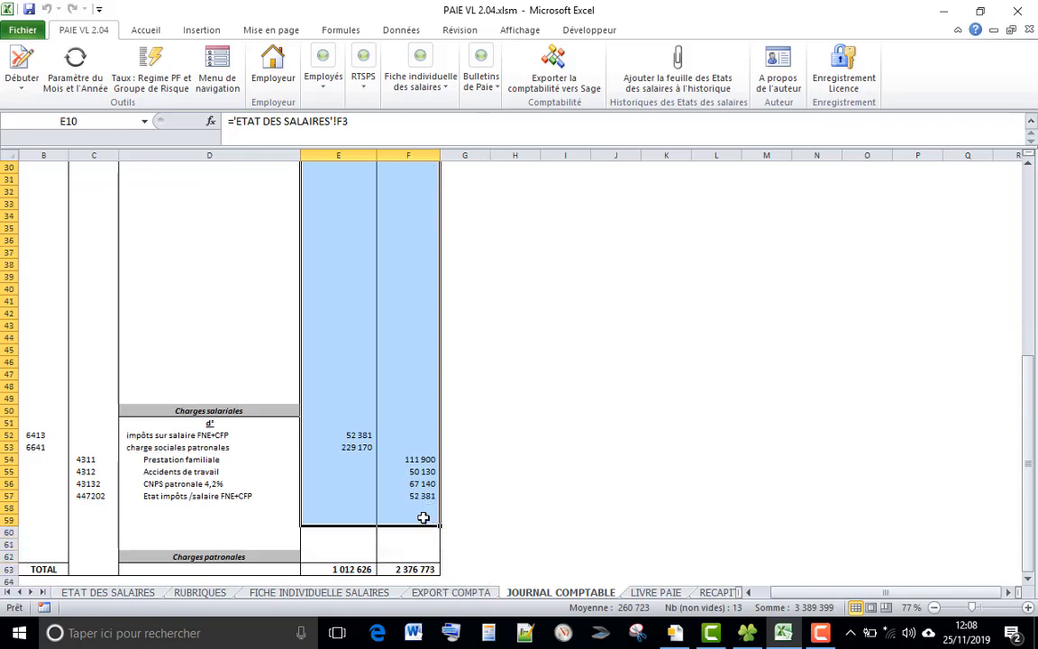
scroll(424, 518, "up", 10)
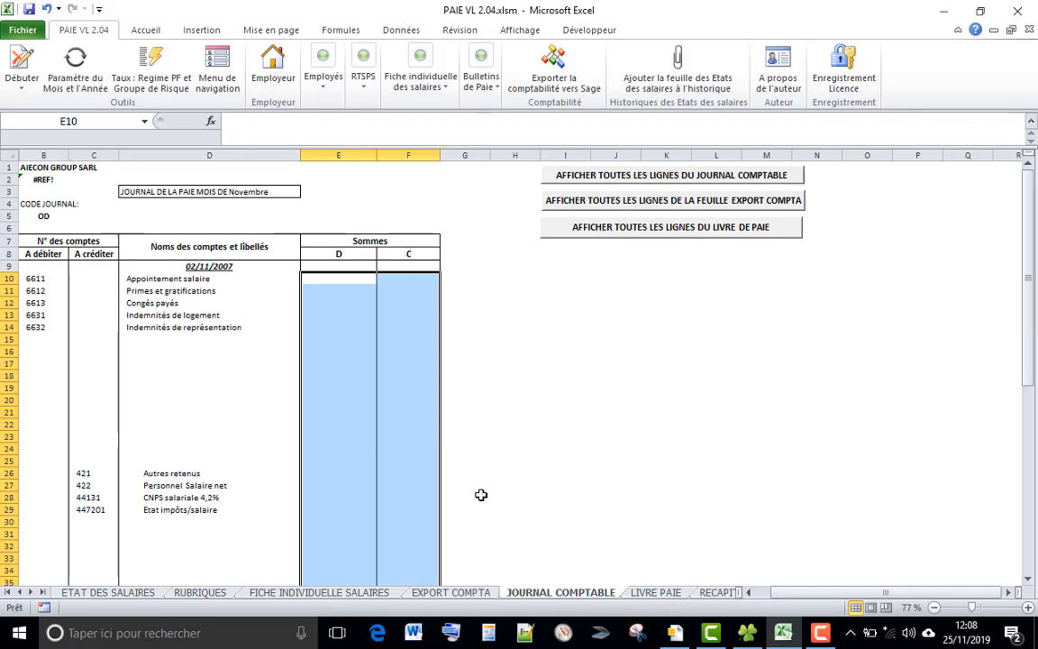
Step: Link the Appointement salaire debit in E10 to the base salary total in F3 of ETAT DES SALAIRES
left_click(330, 278)
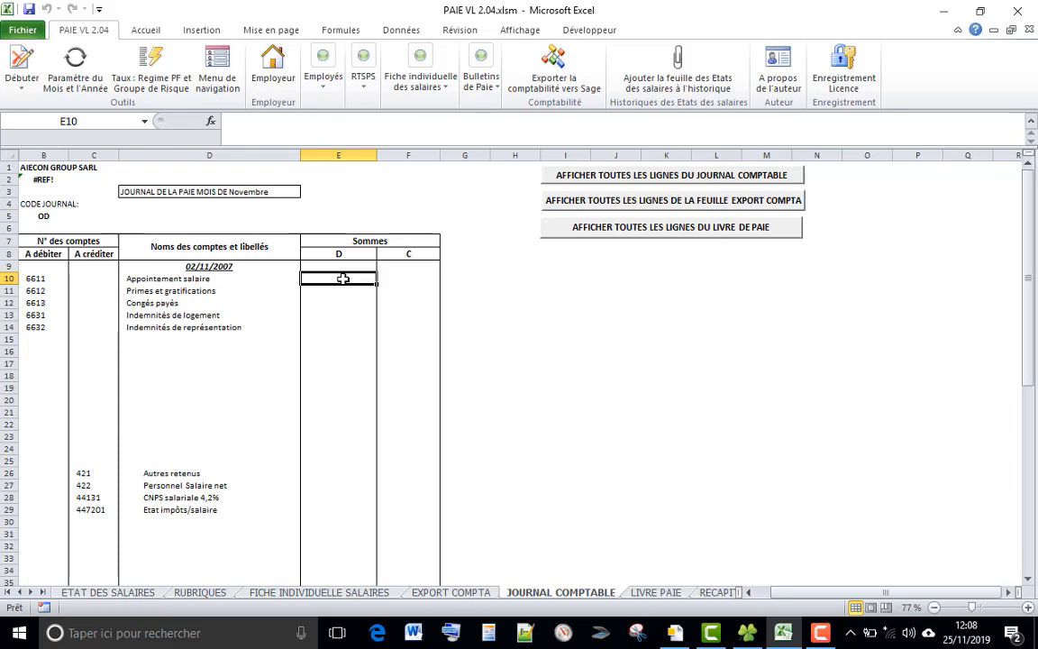
type("=")
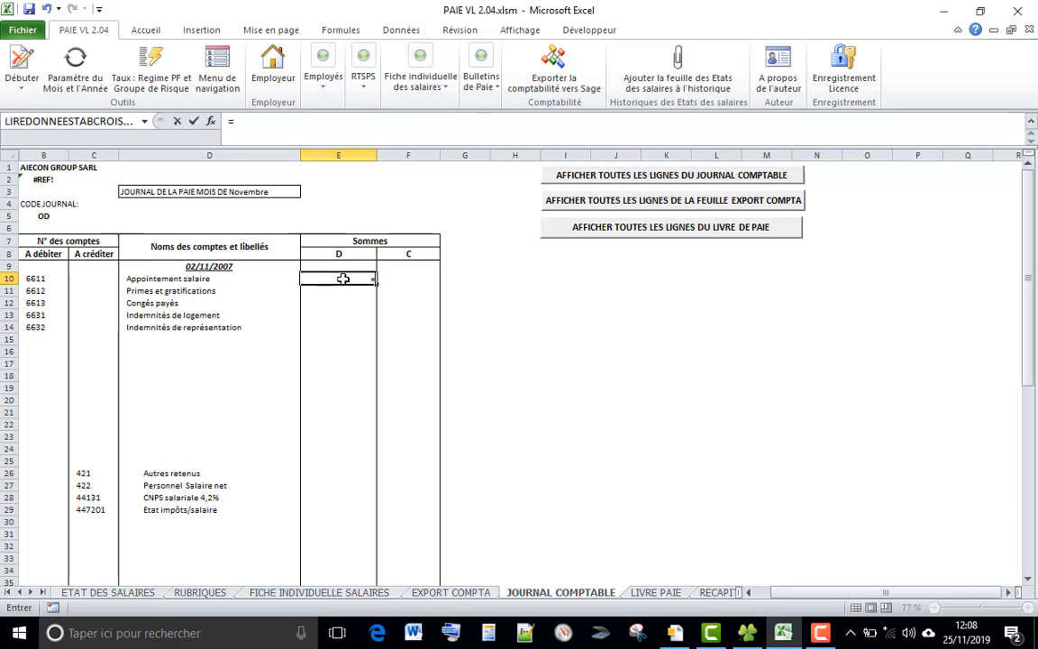
left_click(113, 594)
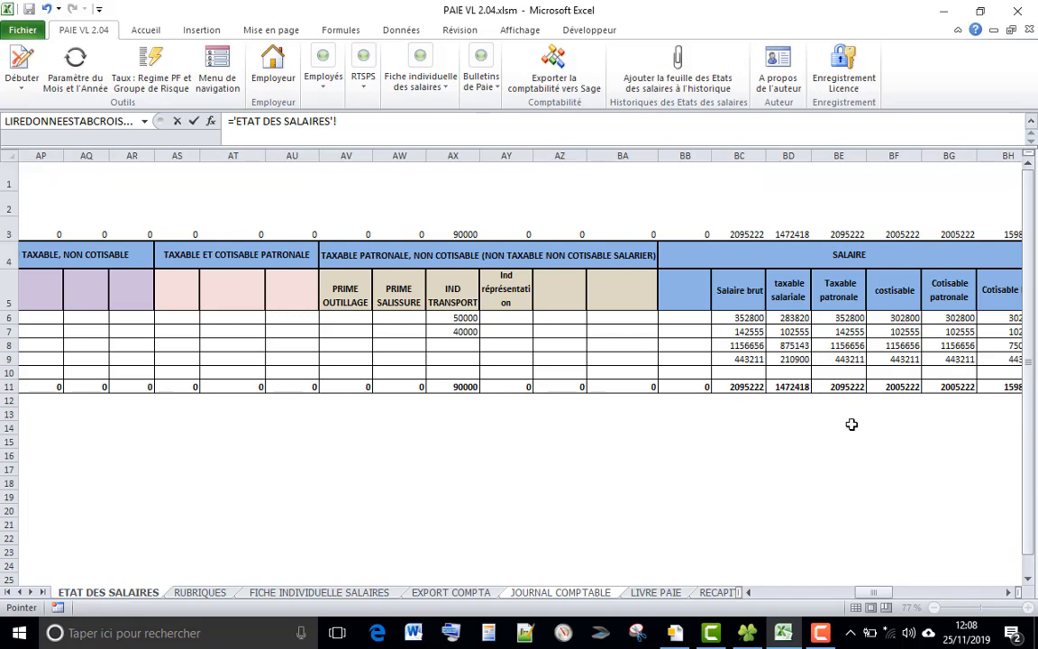
left_click_drag(884, 595, 777, 593)
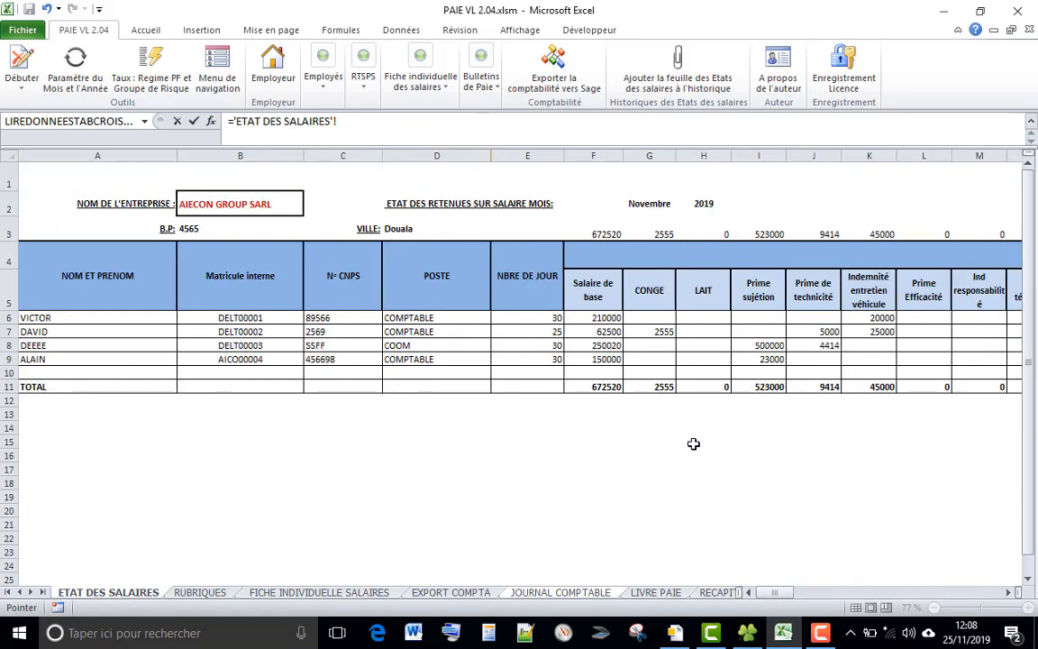
left_click(600, 233)
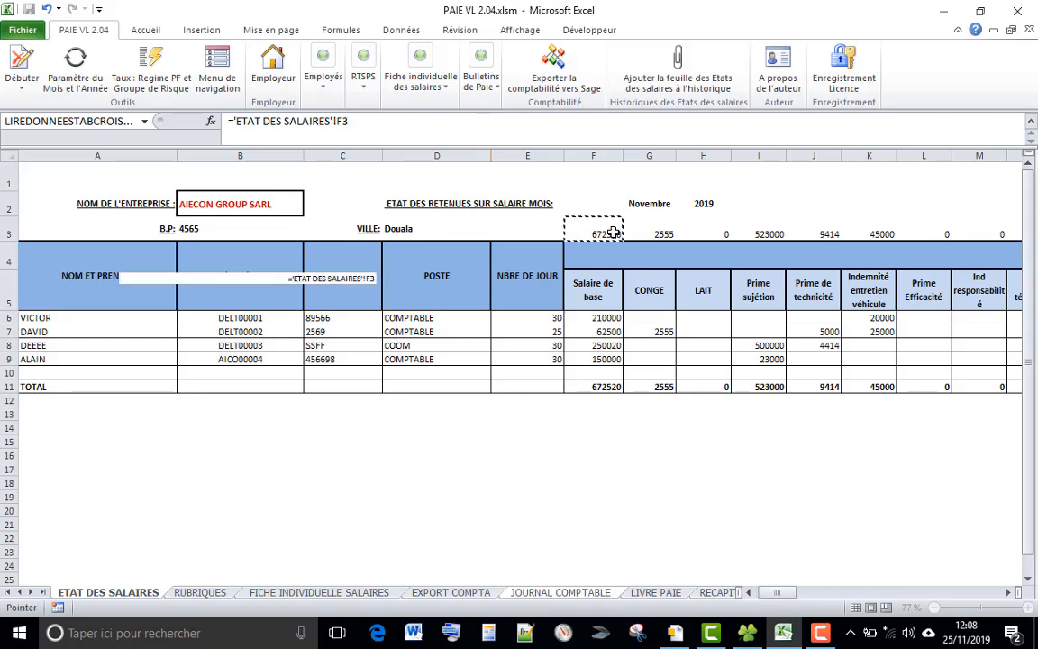
key("Return")
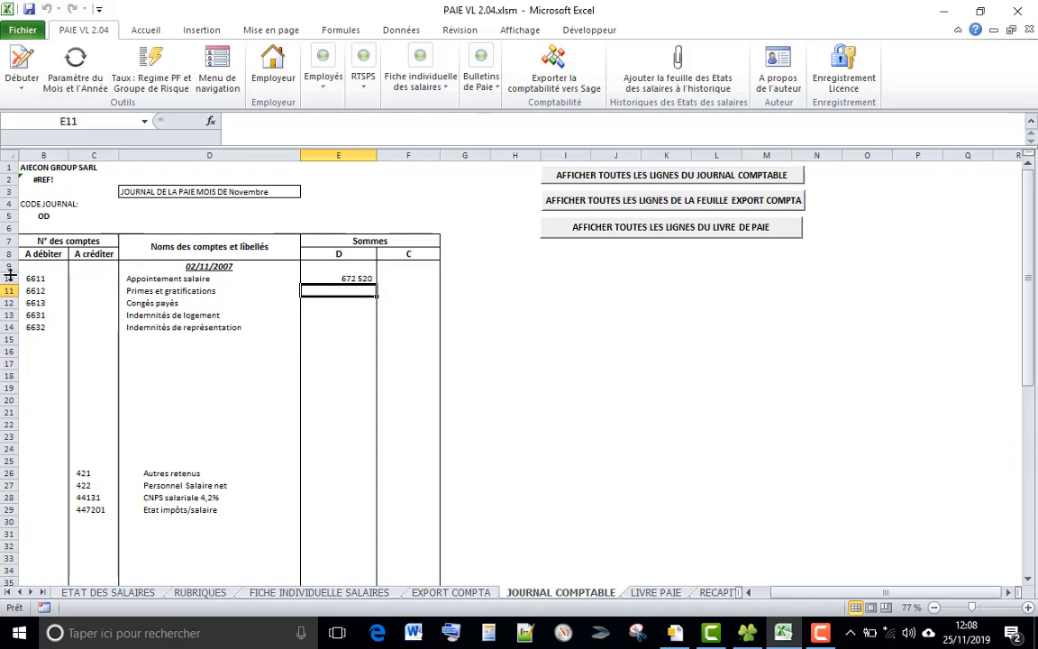
Step: Enter a SOMME formula in E11 for Primes et gratifications, summing H3:Y3 of the ETAT DES SALAIRES sheet
left_click_drag(7, 279, 7, 304)
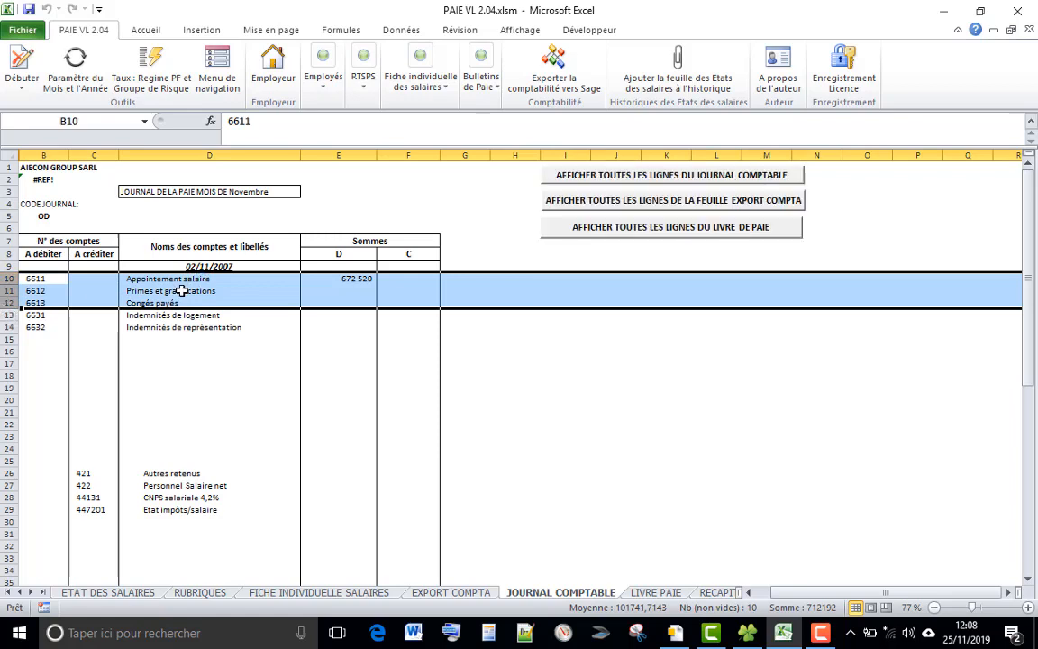
left_click(156, 295)
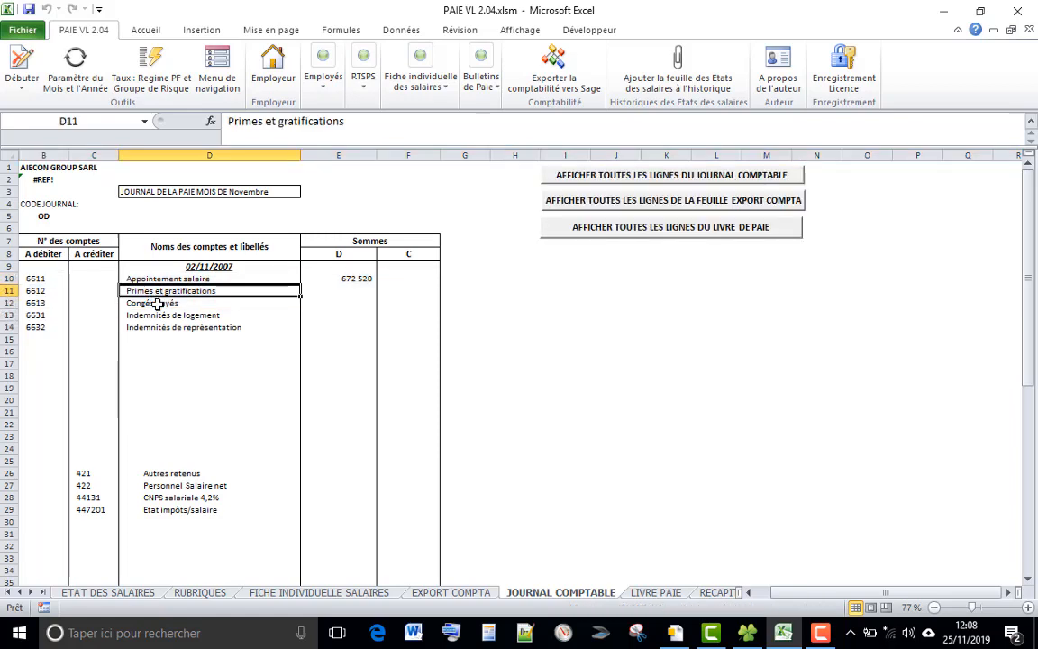
left_click(333, 291)
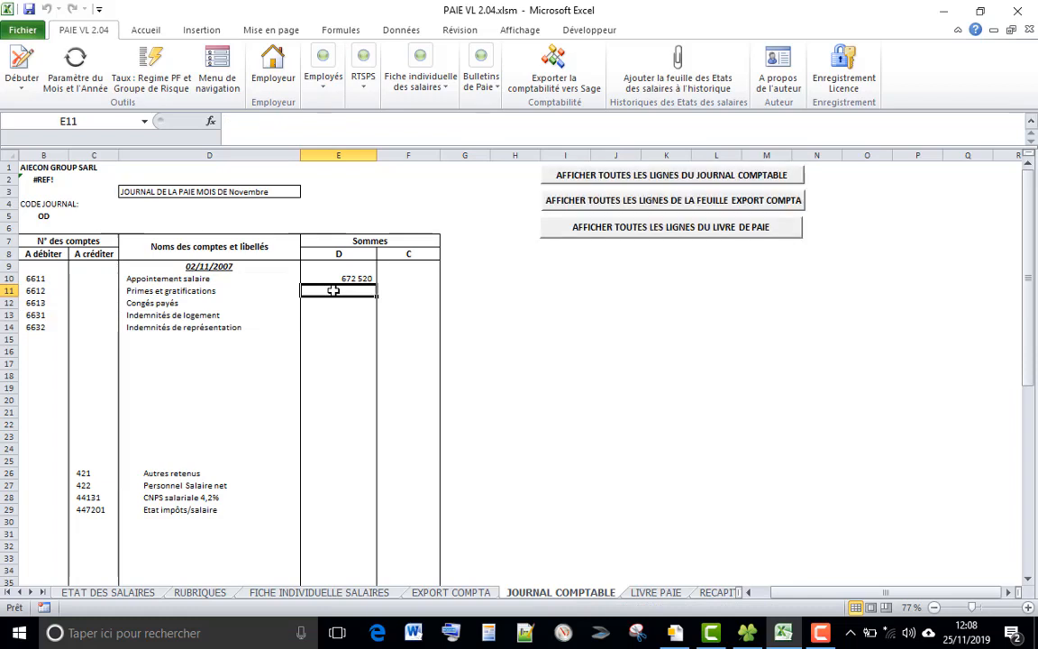
type("=")
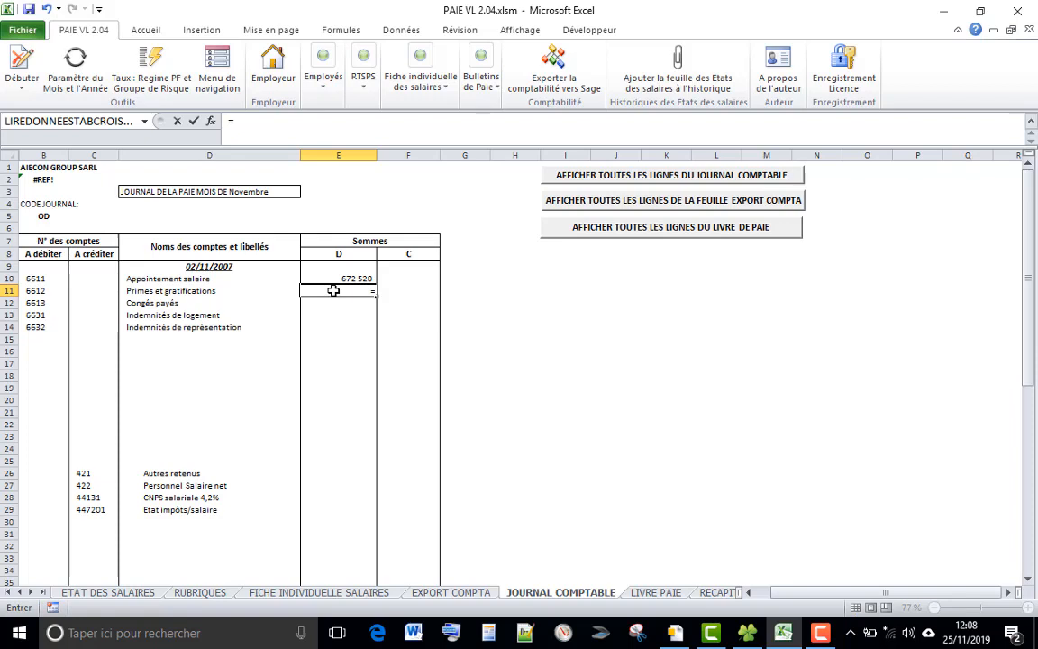
type("som")
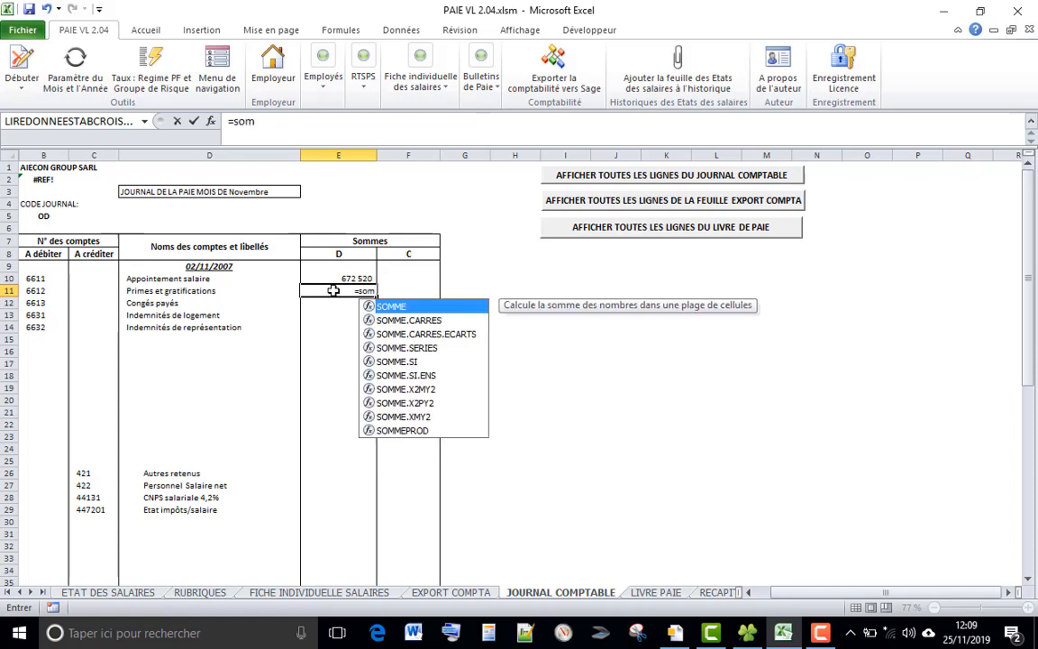
key("Tab")
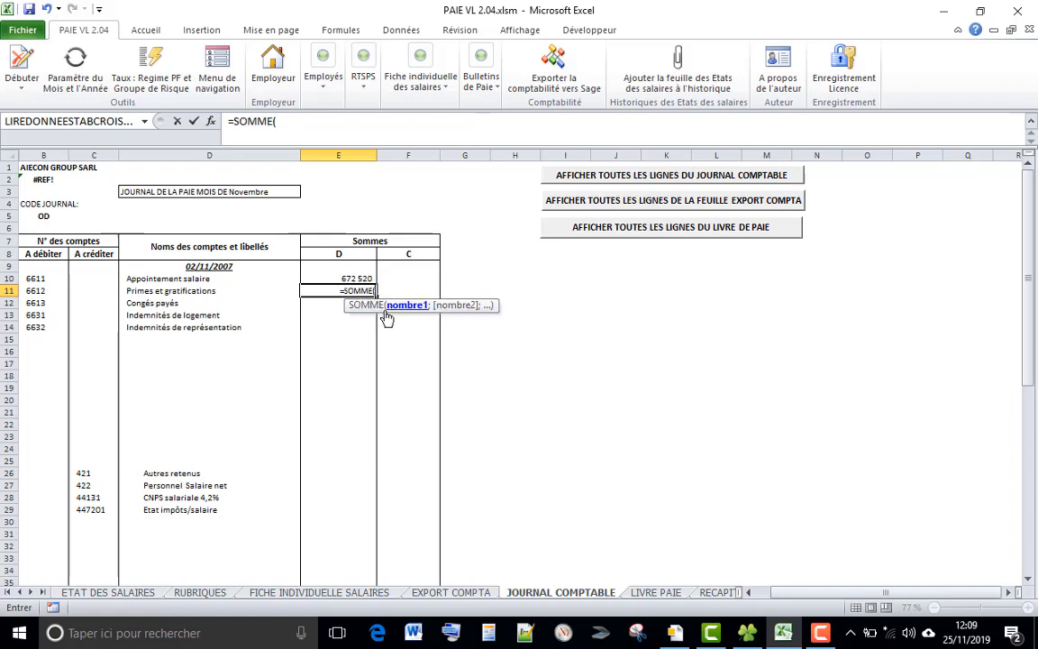
left_click(91, 595)
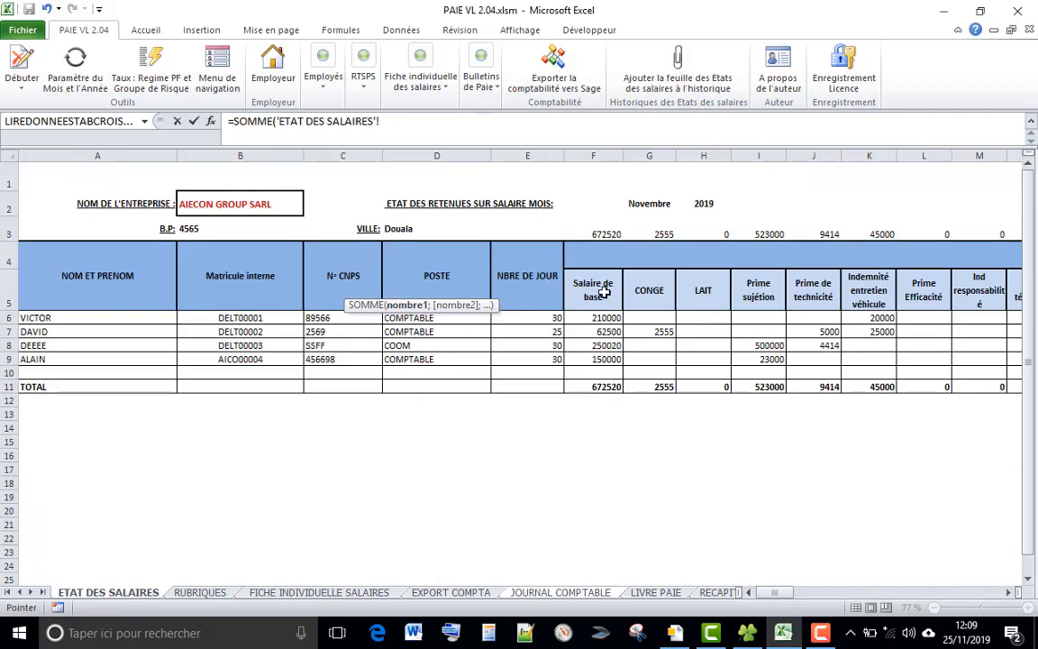
left_click_drag(699, 236, 738, 237)
key("Return")
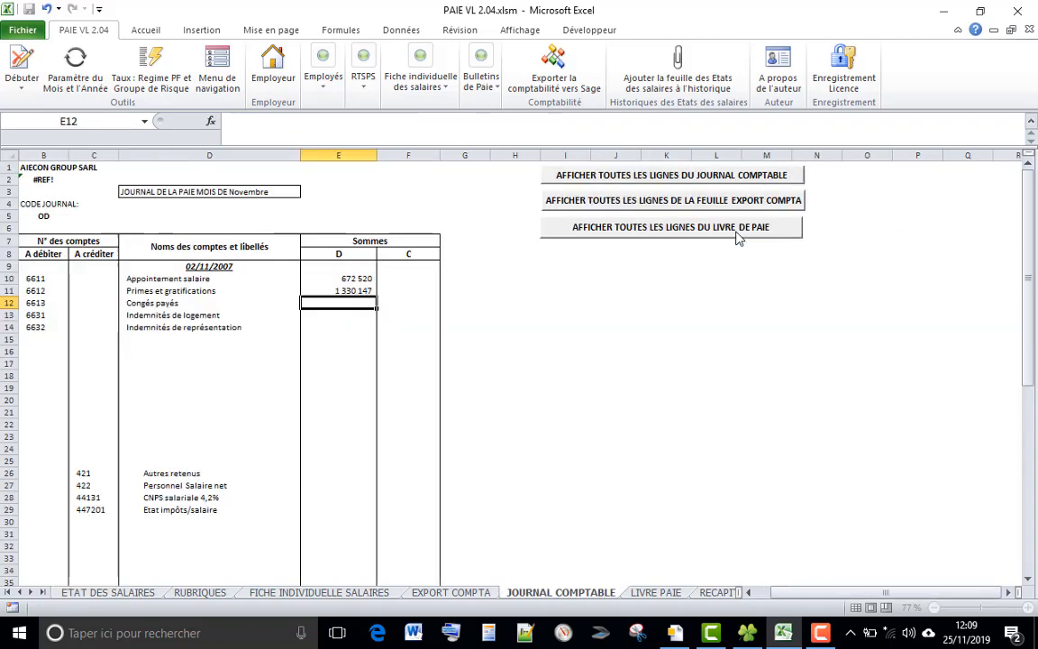
Step: Extend the E11 formula by adding the SOMME of AG3:BA3 from ETAT DES SALAIRES, accepting the proposed closing-parenthesis correction
left_click(314, 289)
left_click(416, 120)
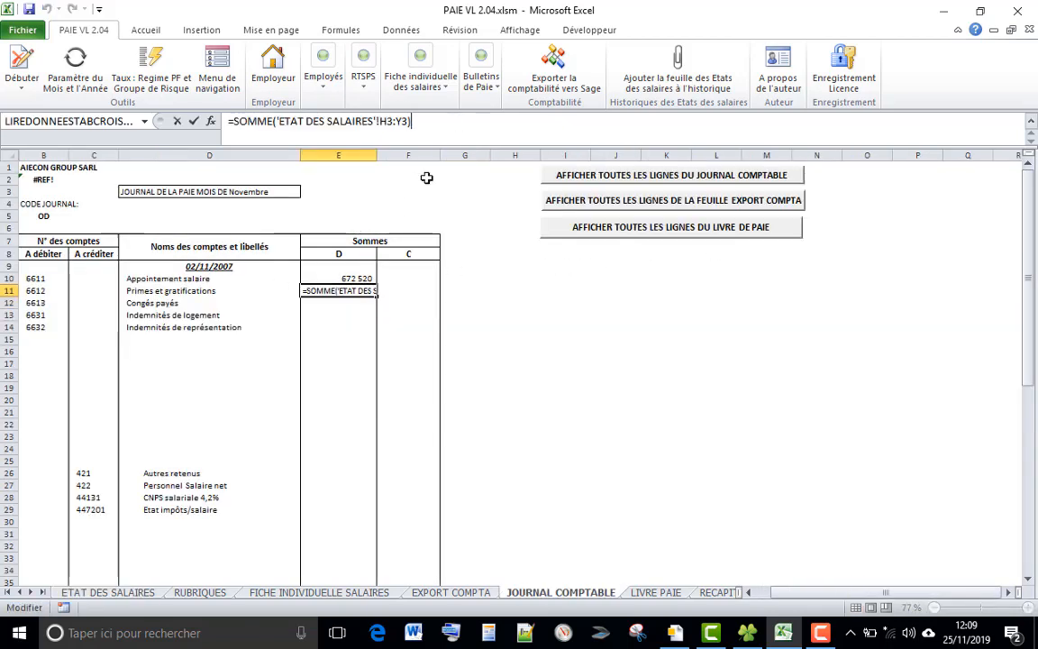
type("+")
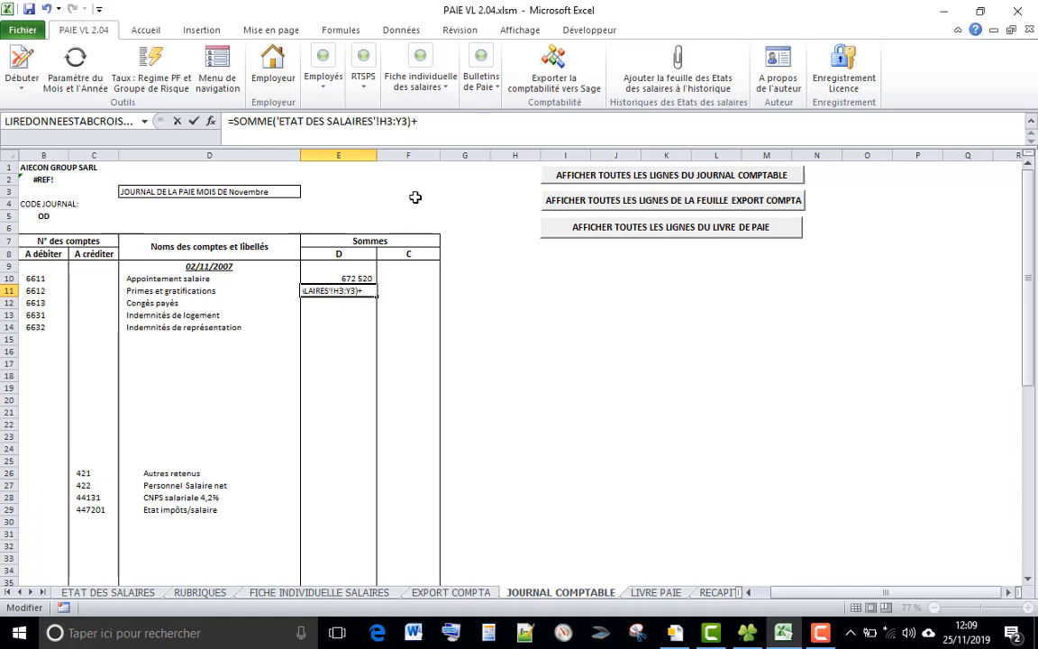
type("som")
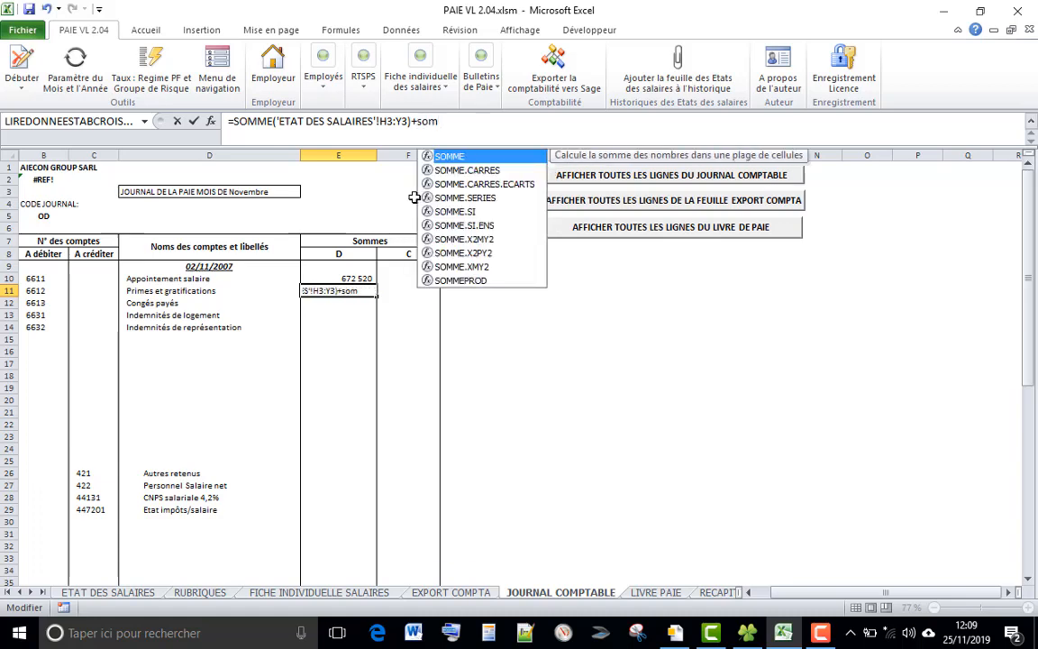
key("Tab")
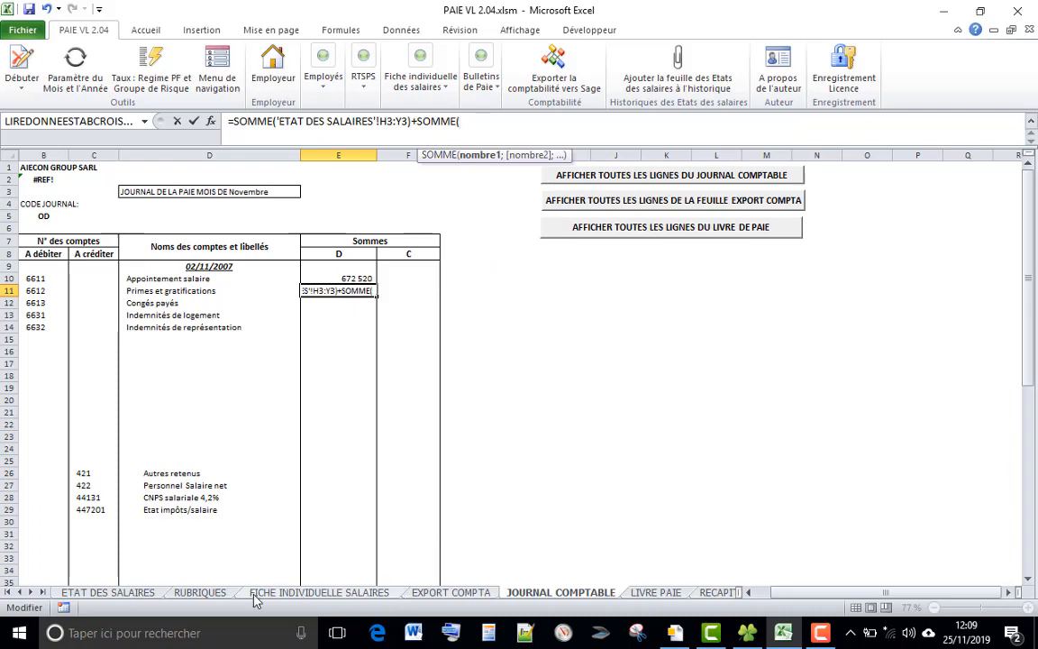
left_click(106, 592)
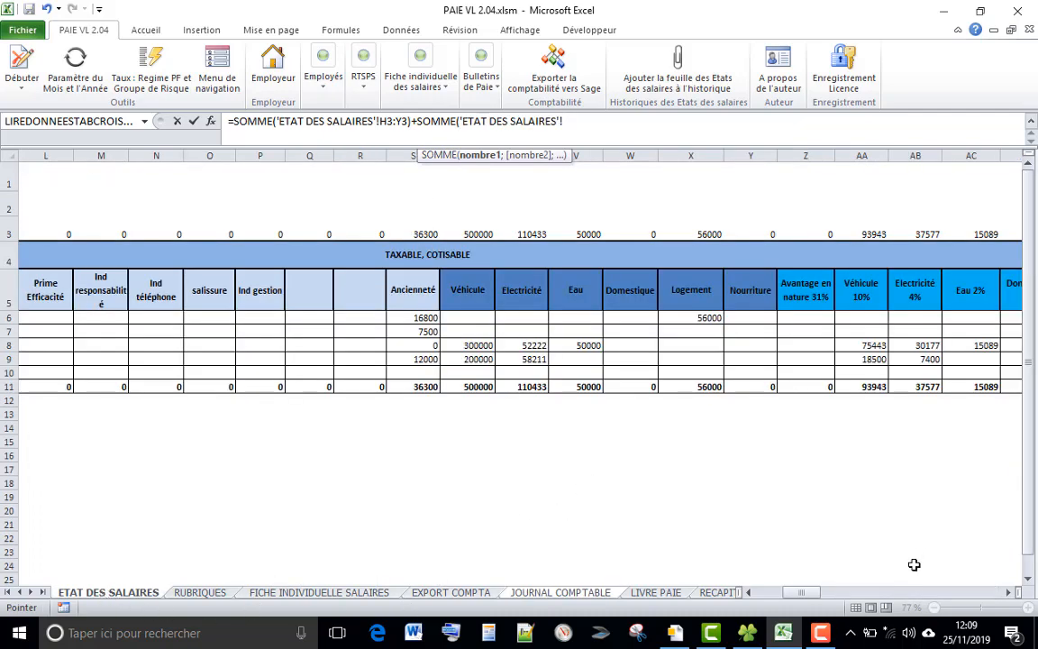
left_click_drag(797, 593, 799, 595)
left_click_drag(811, 599, 812, 599)
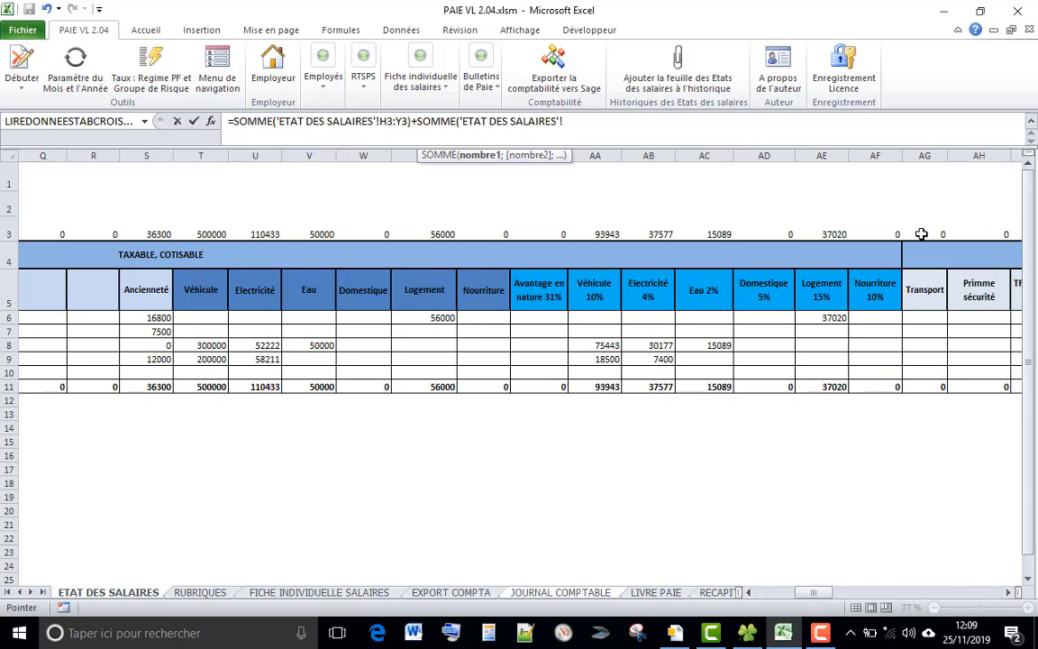
left_click_drag(921, 234, 737, 232)
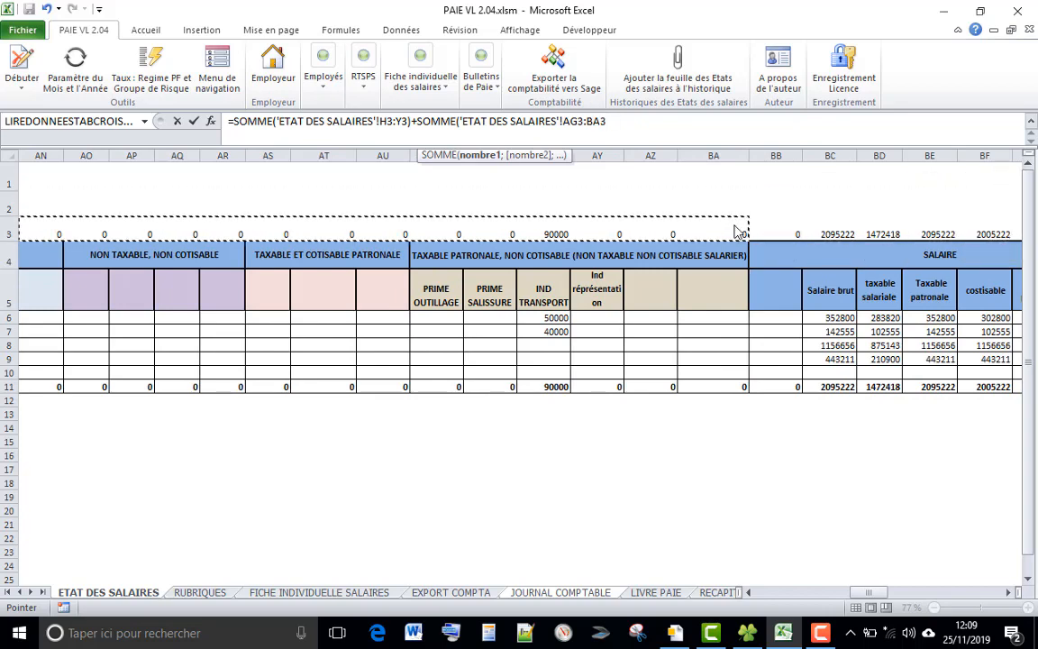
key("Return")
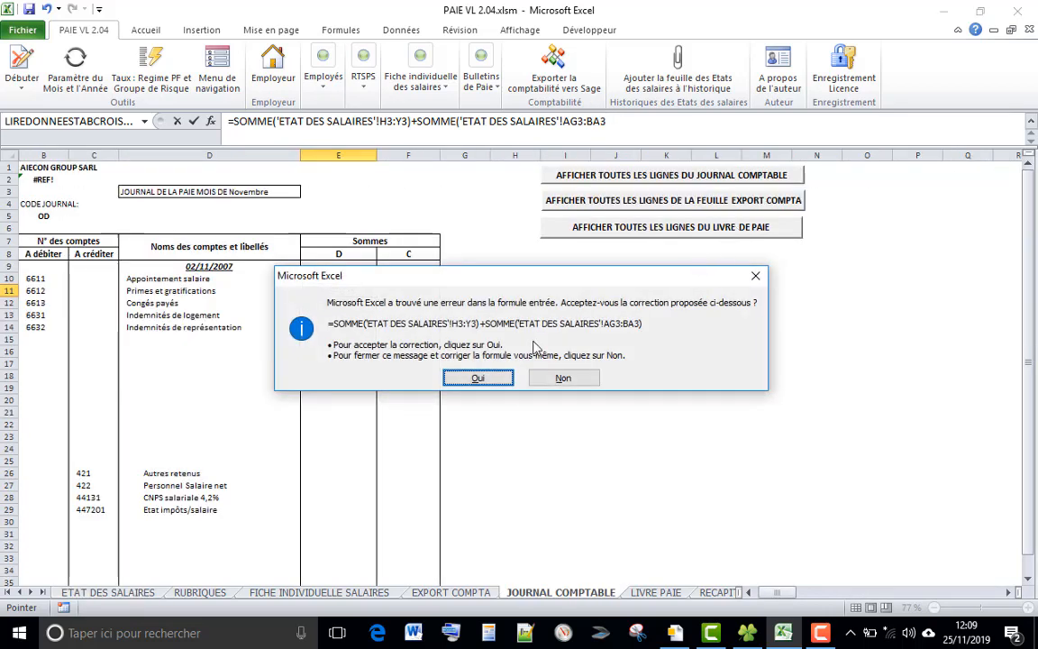
left_click(475, 382)
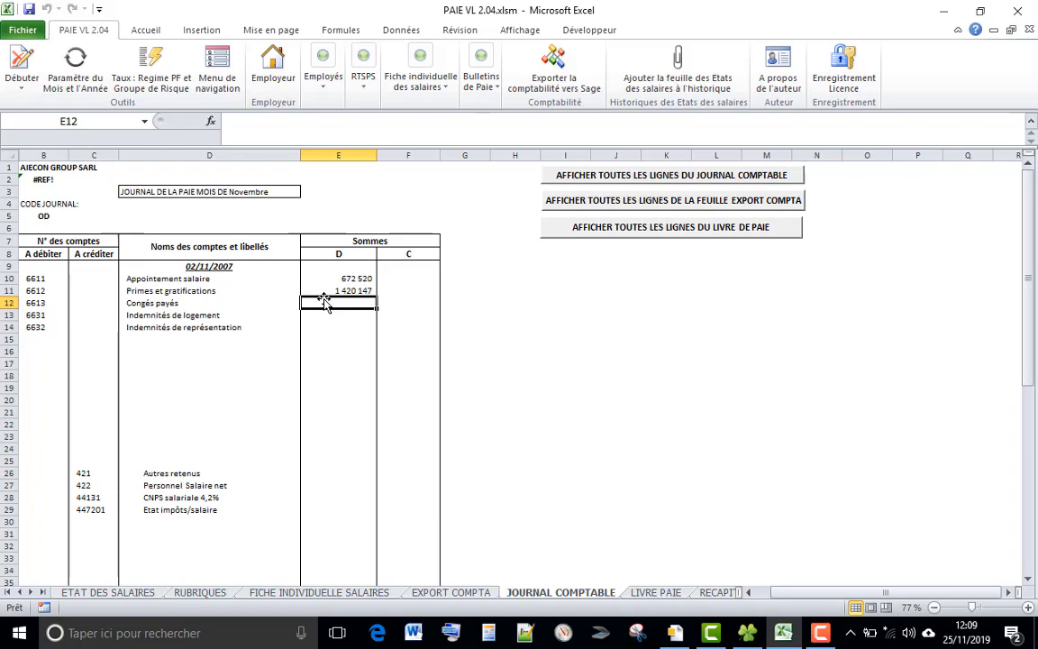
Step: Link the Congés payés debit in E12 to the CONGE total in G3 of ETAT DES SALAIRES
type("=")
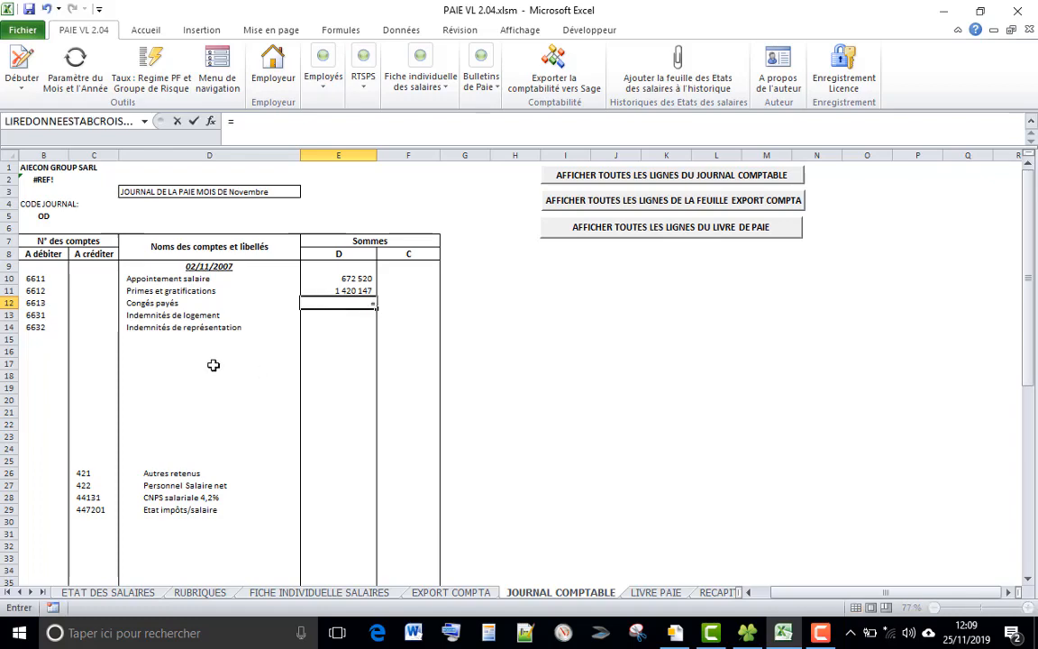
left_click(105, 593)
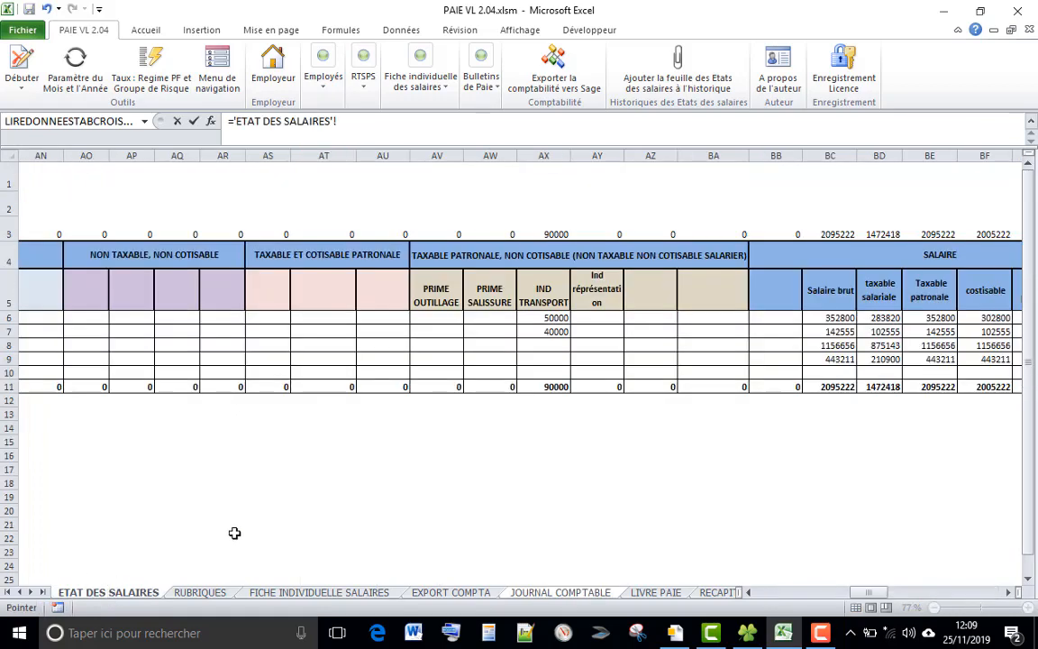
left_click_drag(865, 592, 755, 604)
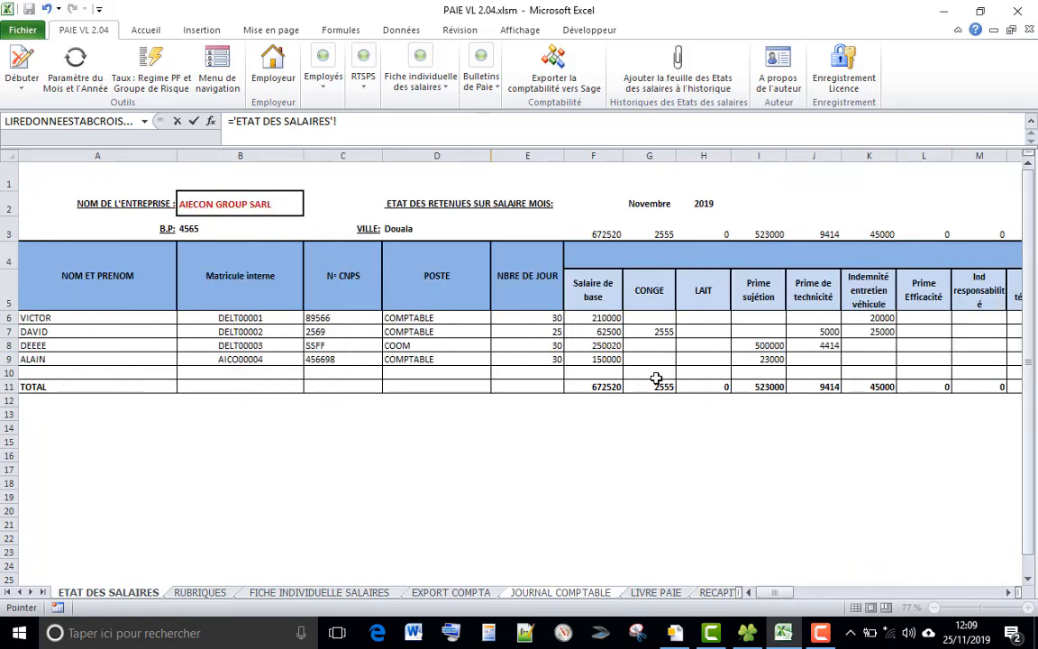
left_click(645, 236)
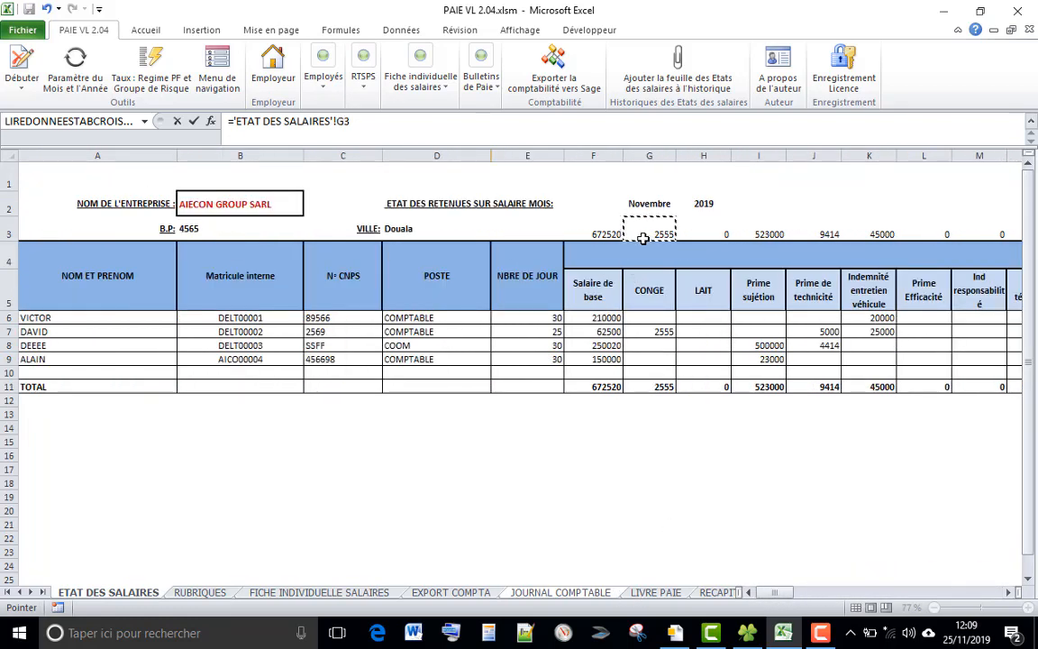
key("Return")
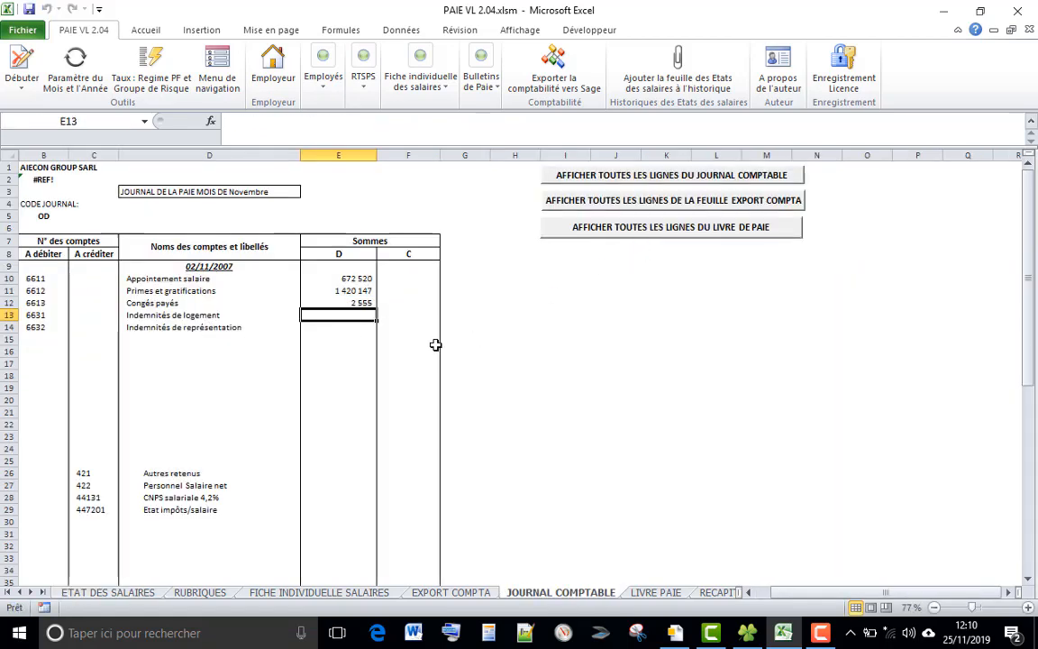
Step: Enter a SOMME formula in F26 for Autres retenus, summing the AUTRES RETENUES totals BQ3:BV3 of ETAT DES SALAIRES
scroll(382, 360, "down", 4)
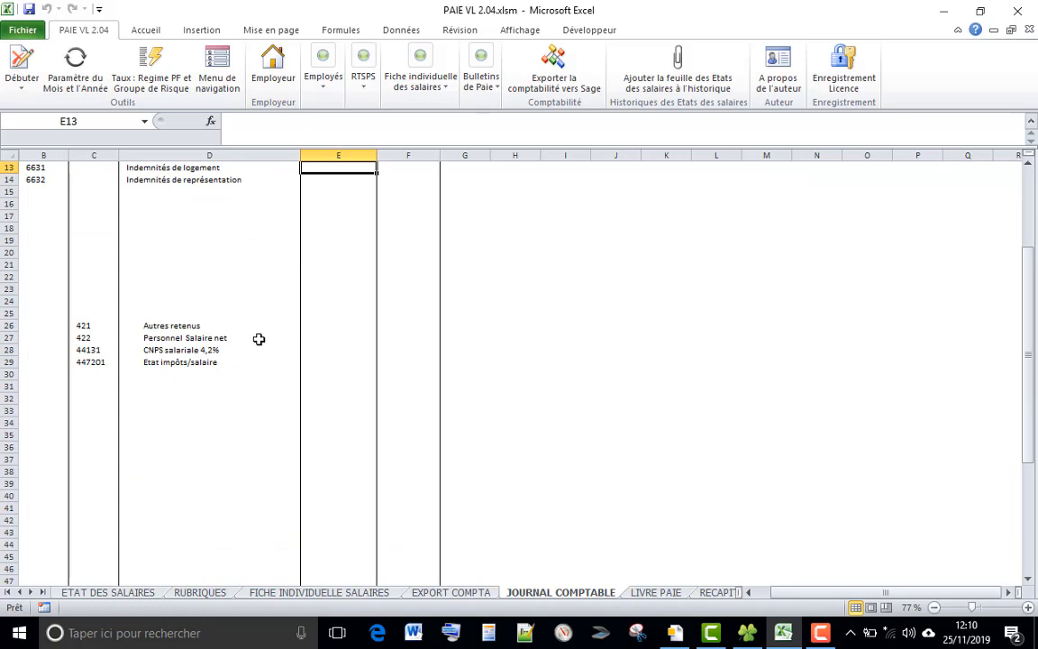
left_click(397, 321)
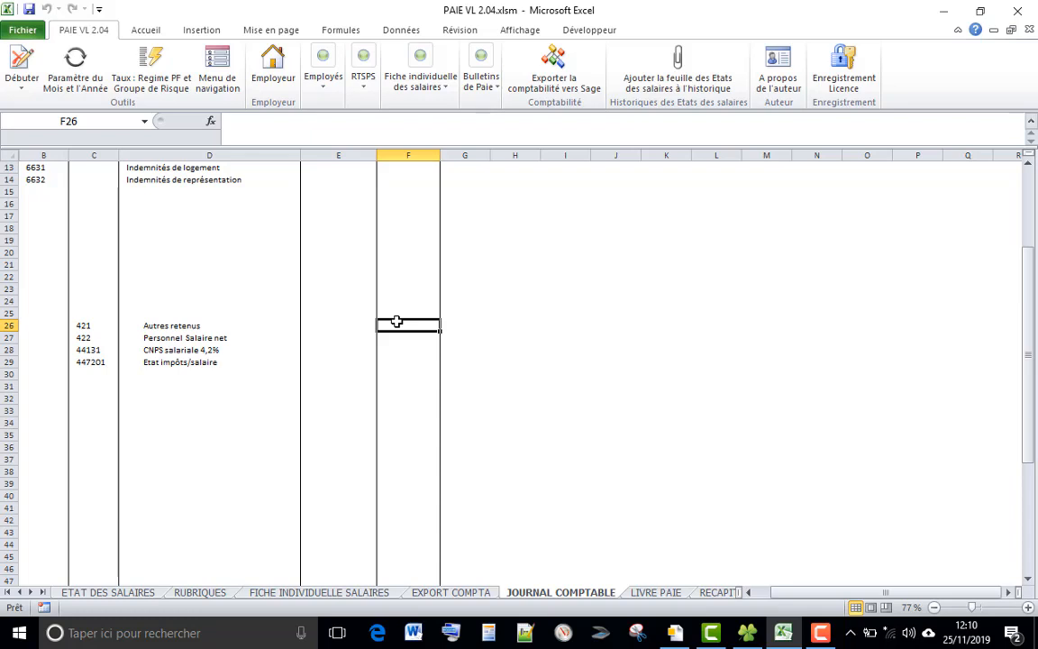
type("=")
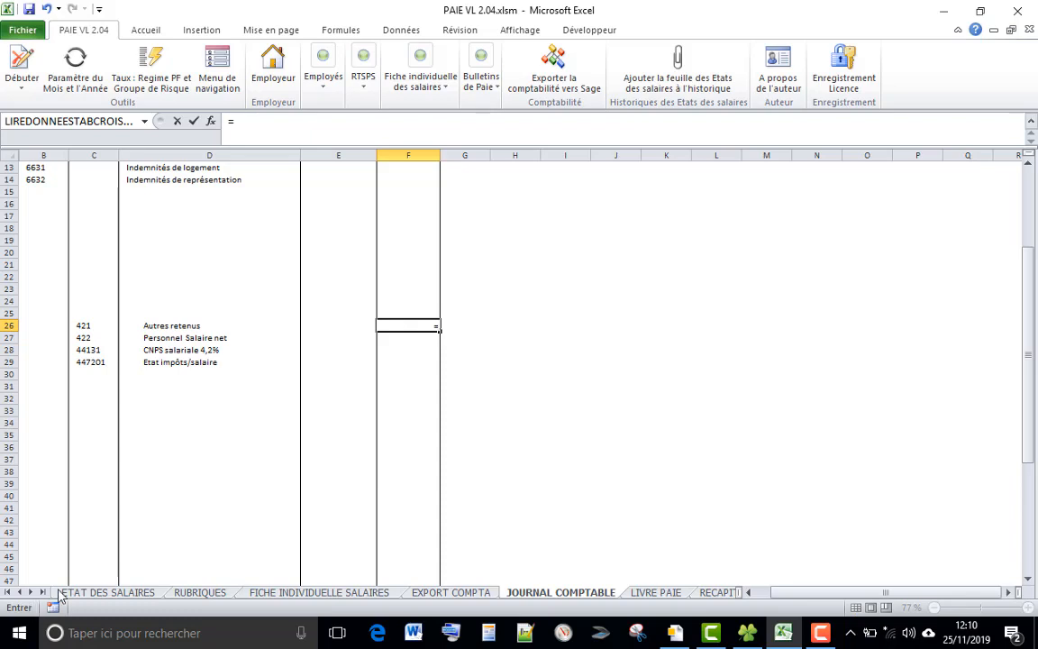
type("som")
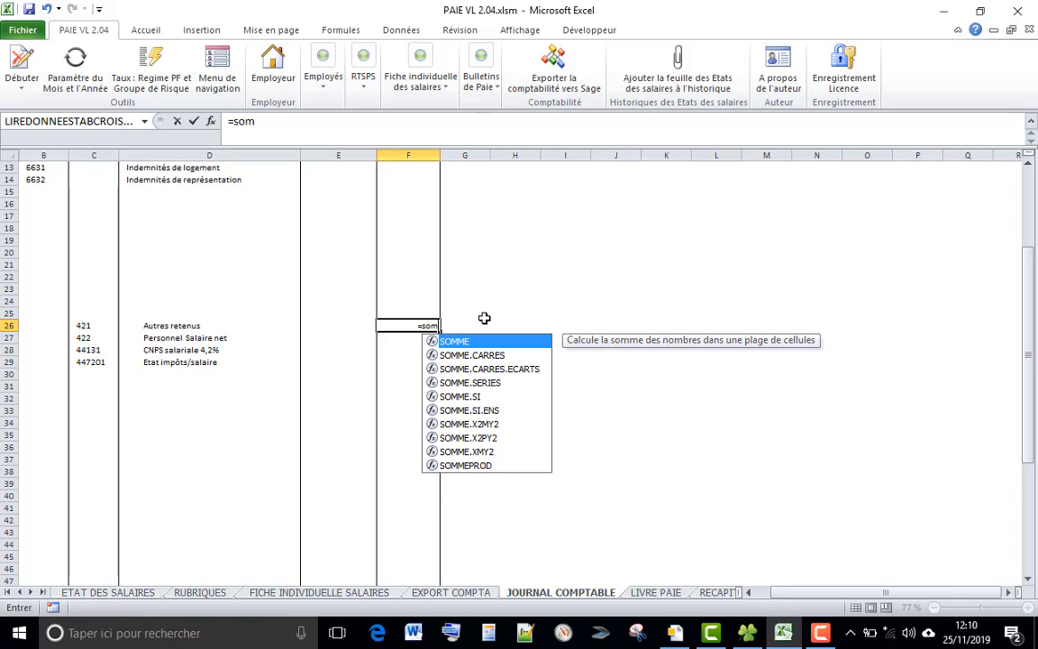
double_click(475, 343)
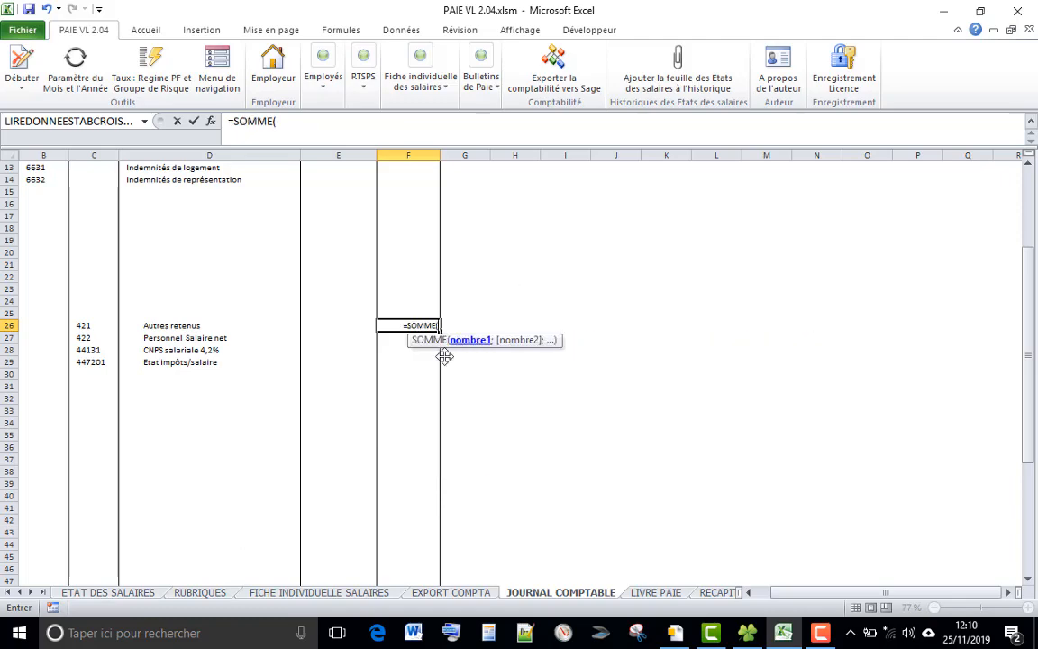
left_click(110, 592)
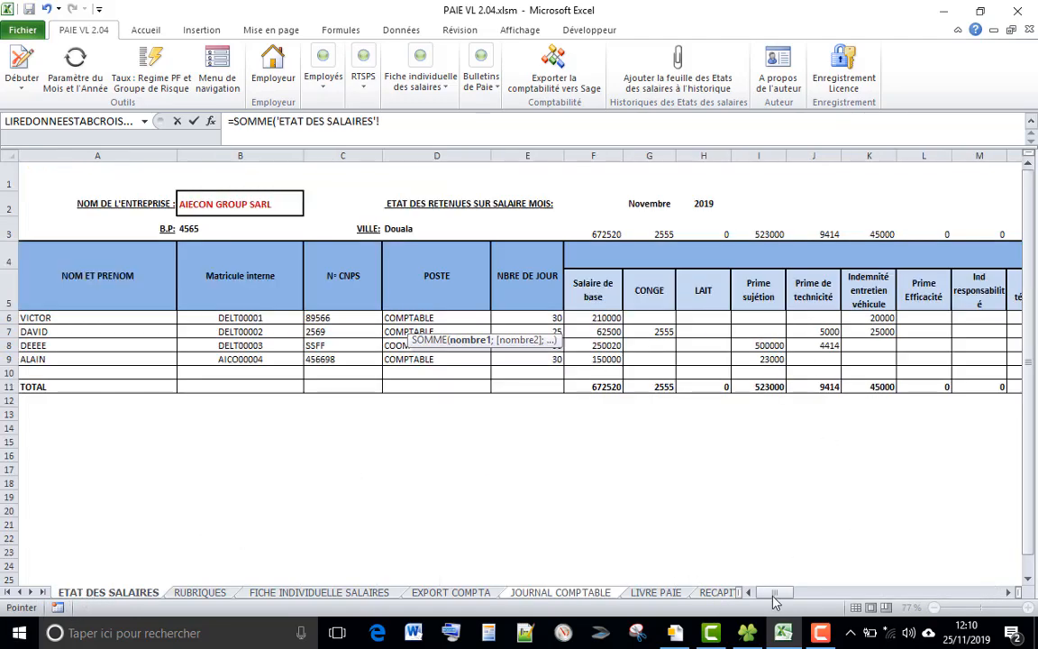
left_click_drag(773, 597, 912, 590)
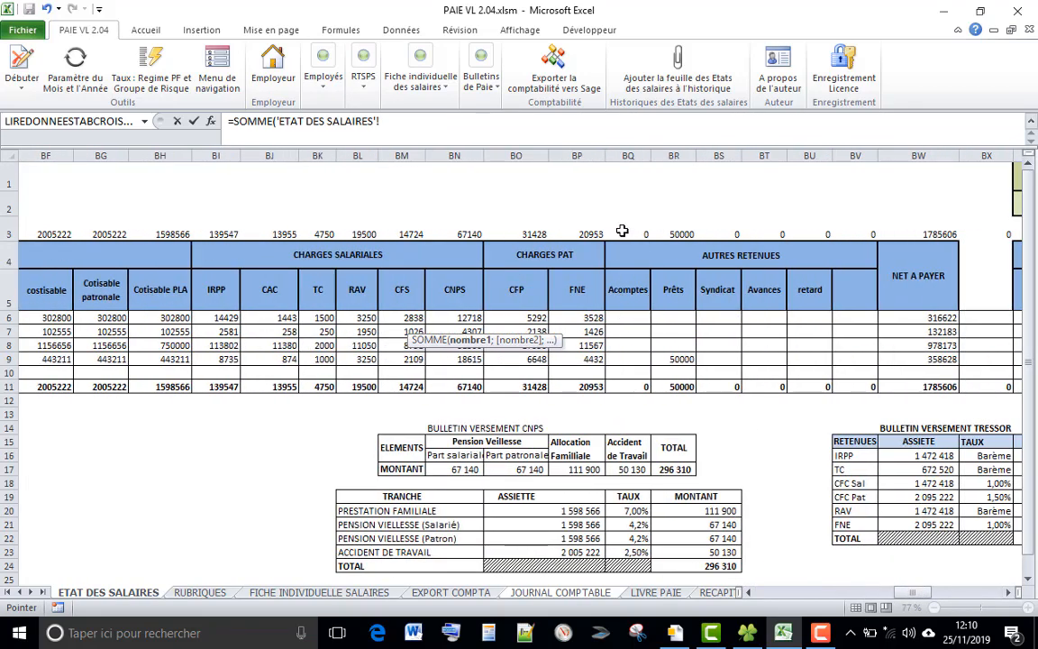
left_click_drag(622, 231, 821, 236)
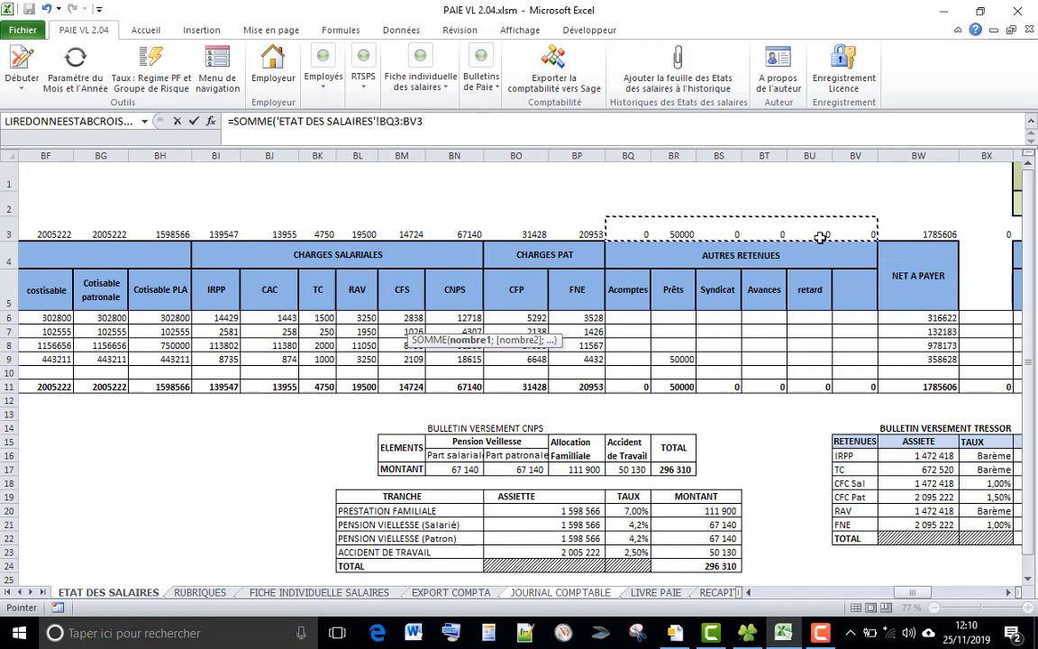
key("Return")
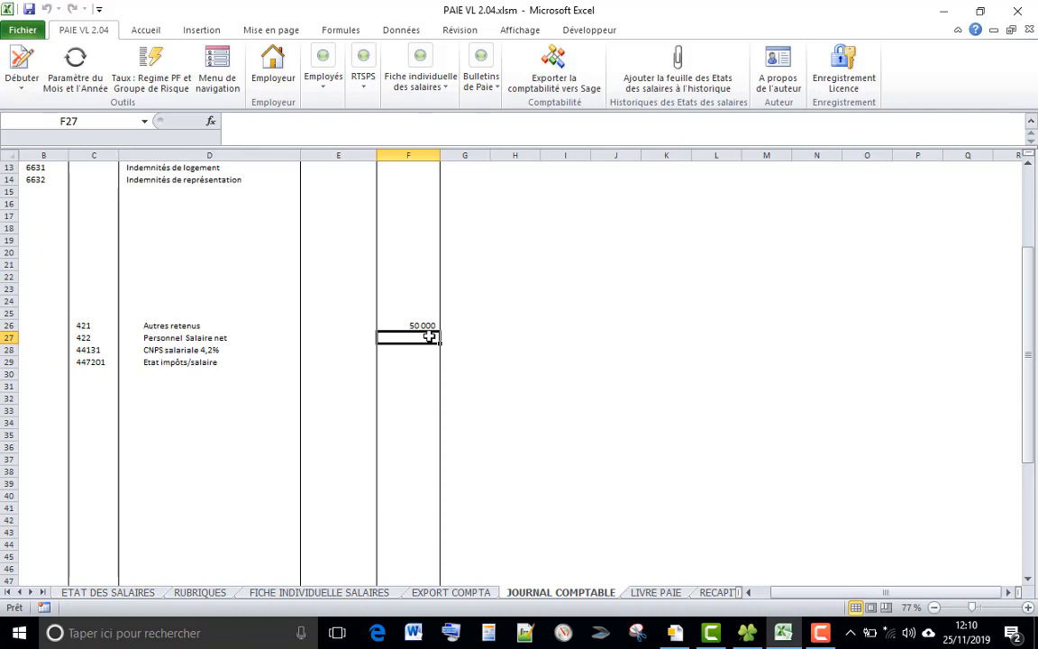
Step: Link the Personnel Salaire net credit in F27 to the NET A PAYER total in BW3 of ETAT DES SALAIRES
type("=")
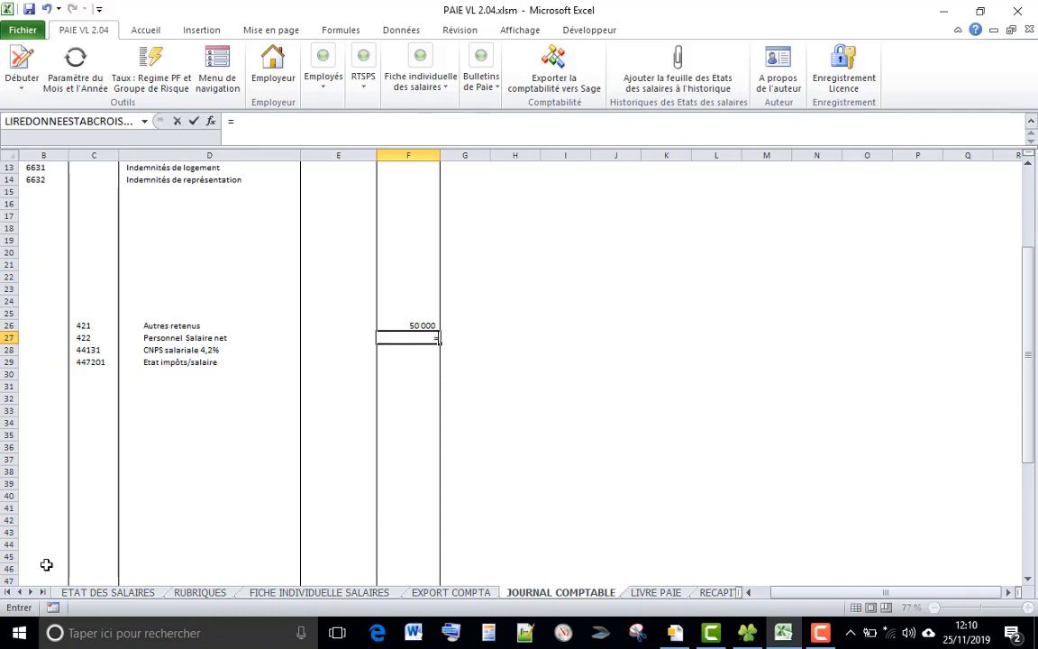
left_click(72, 592)
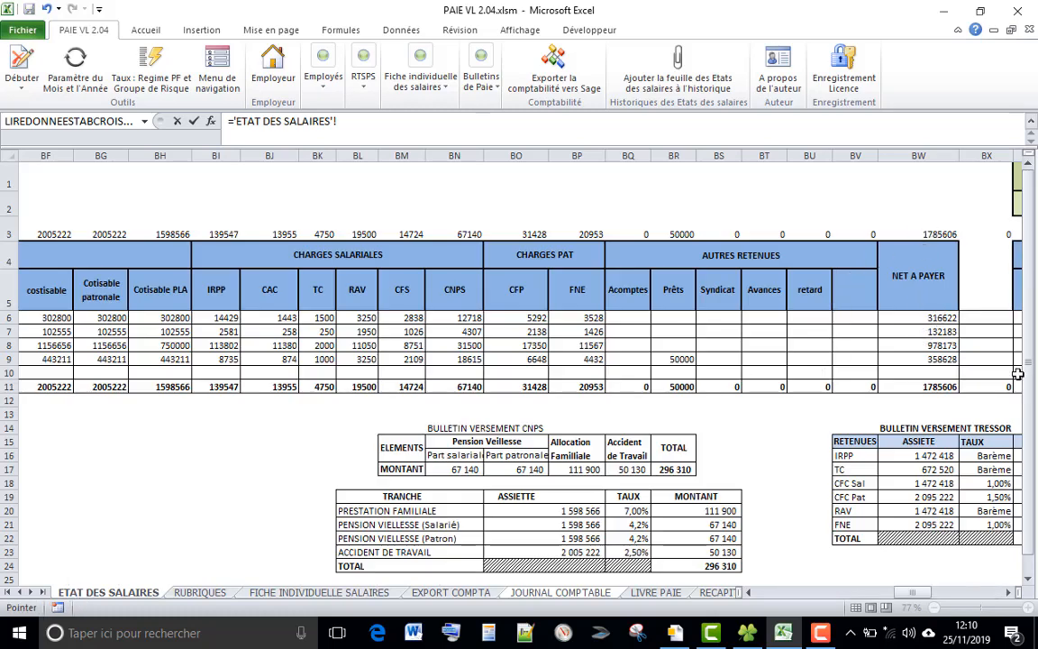
left_click(942, 235)
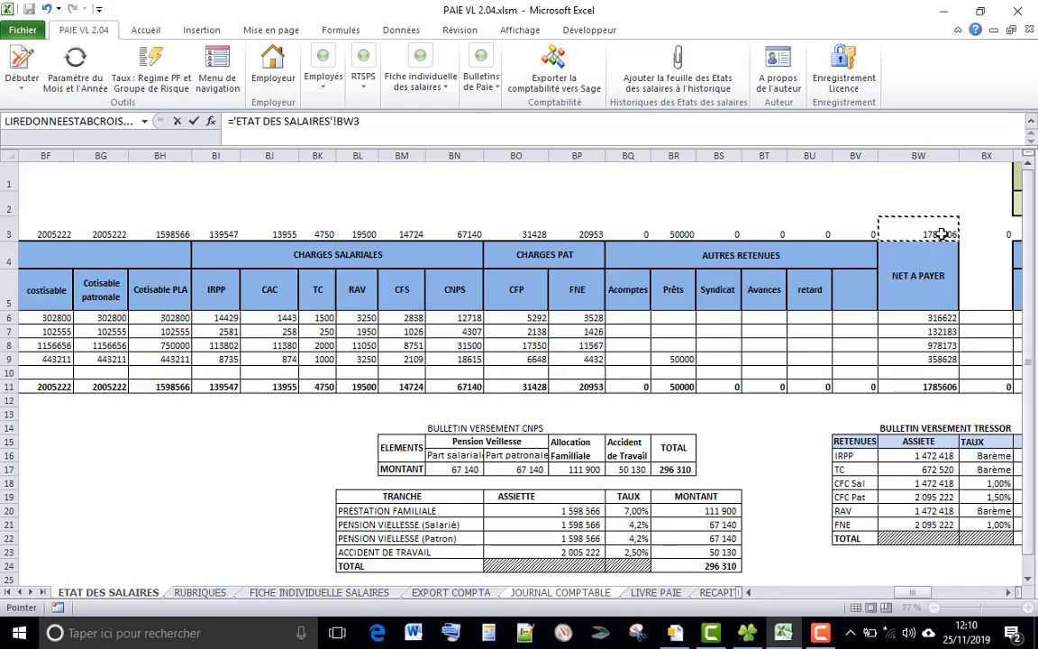
key("Return")
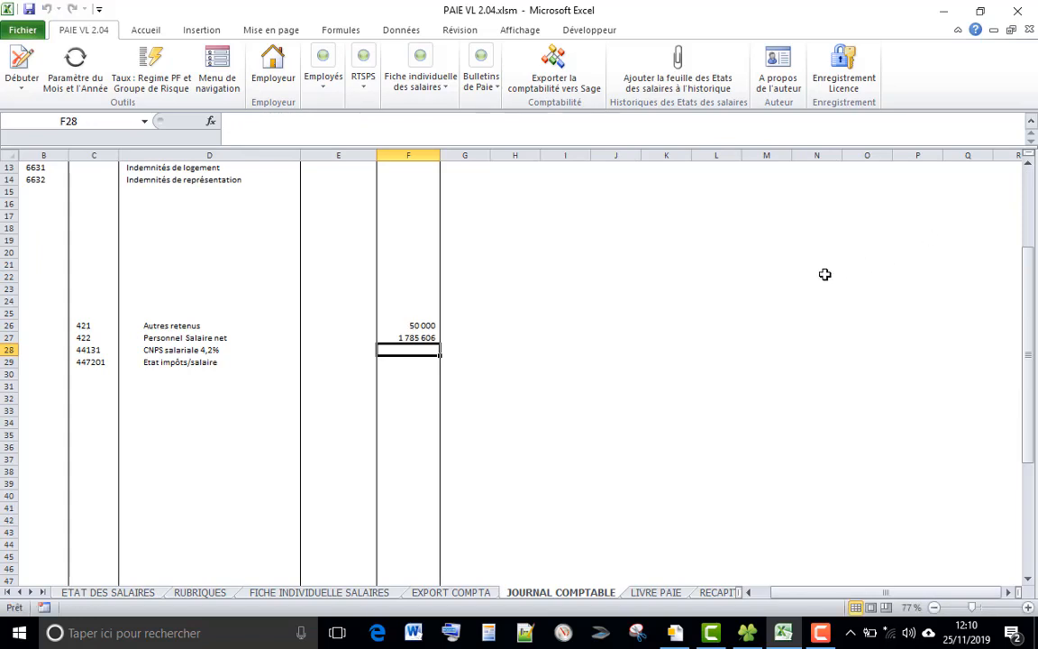
Step: Link the CNPS salariale 4,2% credit in F28 to the employee CNPS total in BN3 of ETAT DES SALAIRES
type("=")
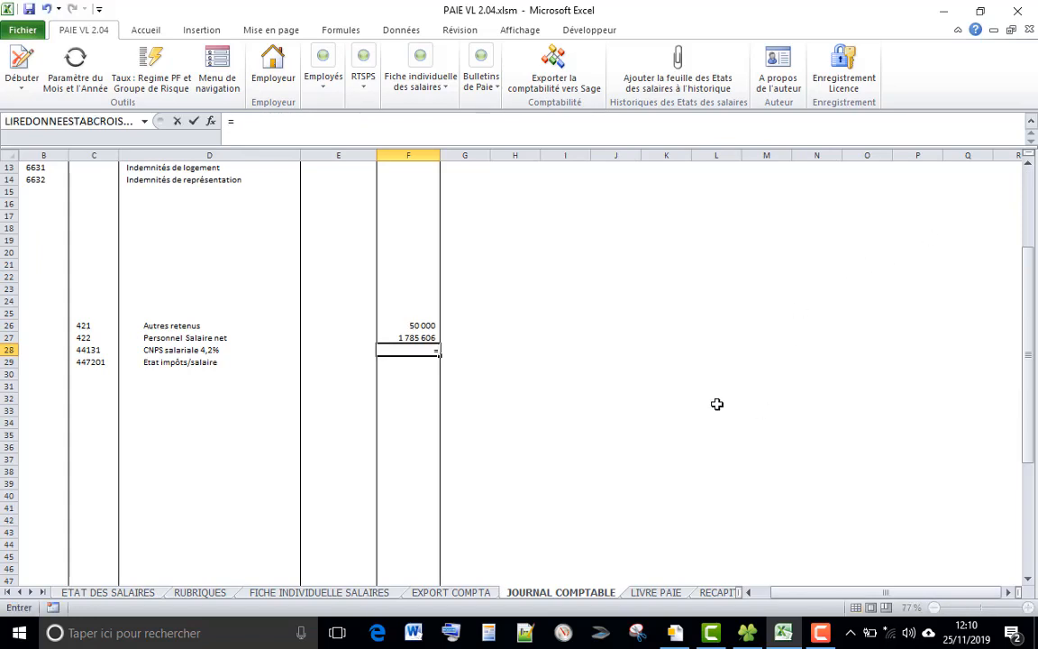
left_click(59, 595)
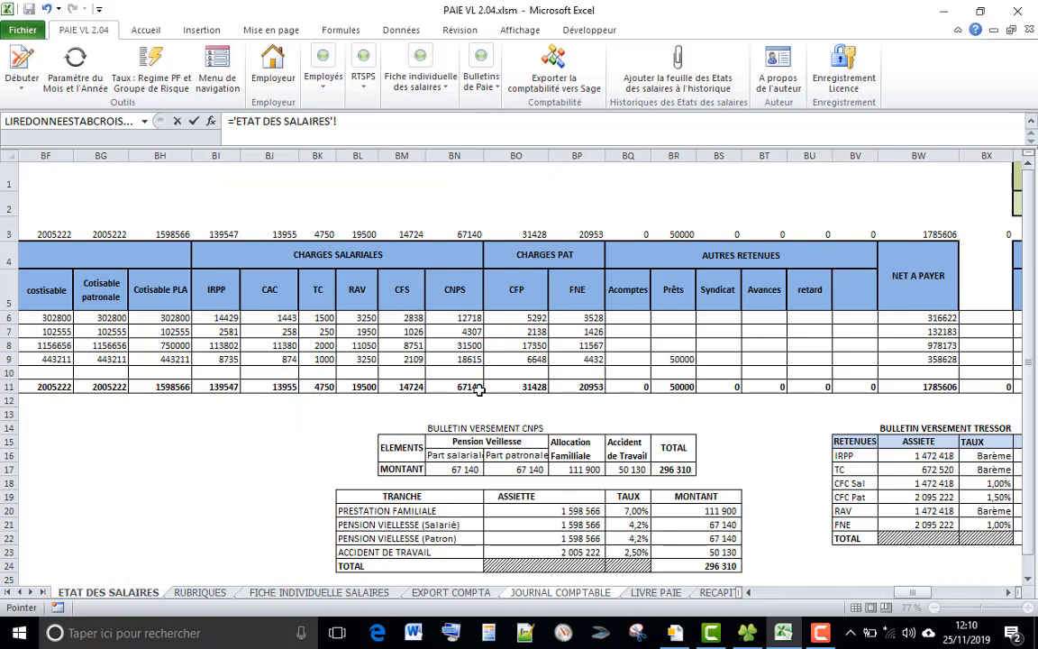
left_click(459, 232)
key("Return")
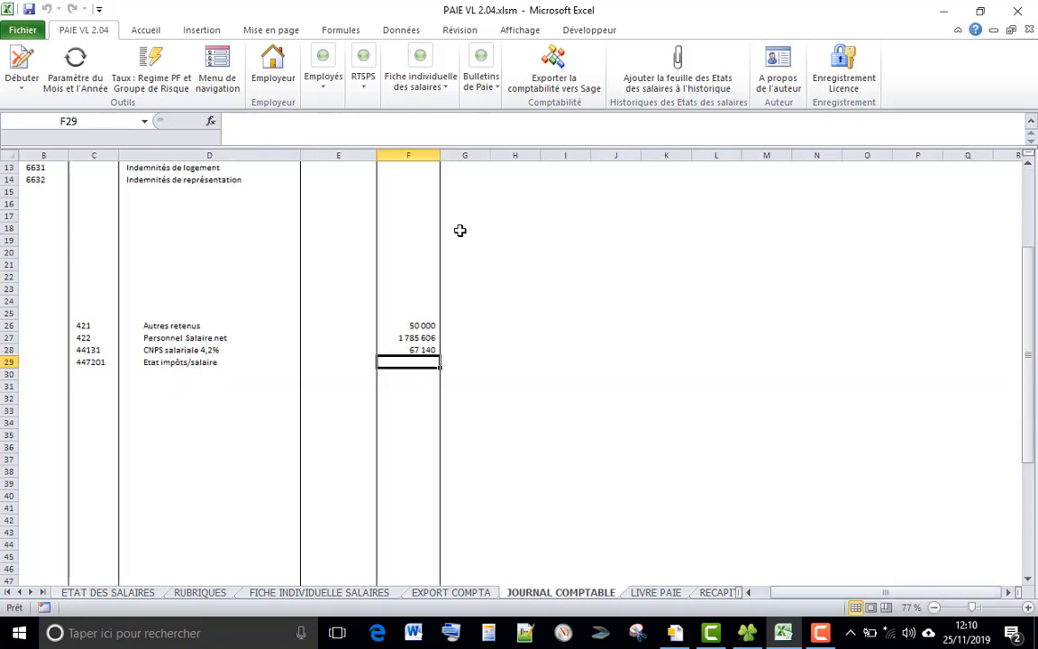
Step: Enter a SOMME formula in F29 for Etat impôts/salaire, summing the IRPP to CFS totals BI3:BM3 of ETAT DES SALAIRES
type("=")
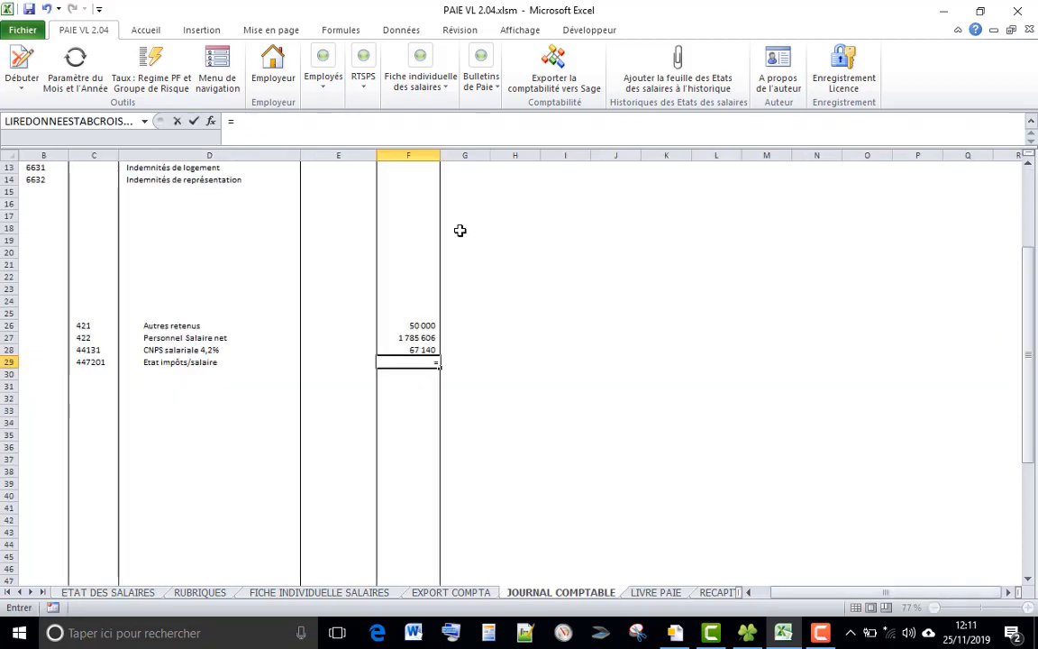
type("su")
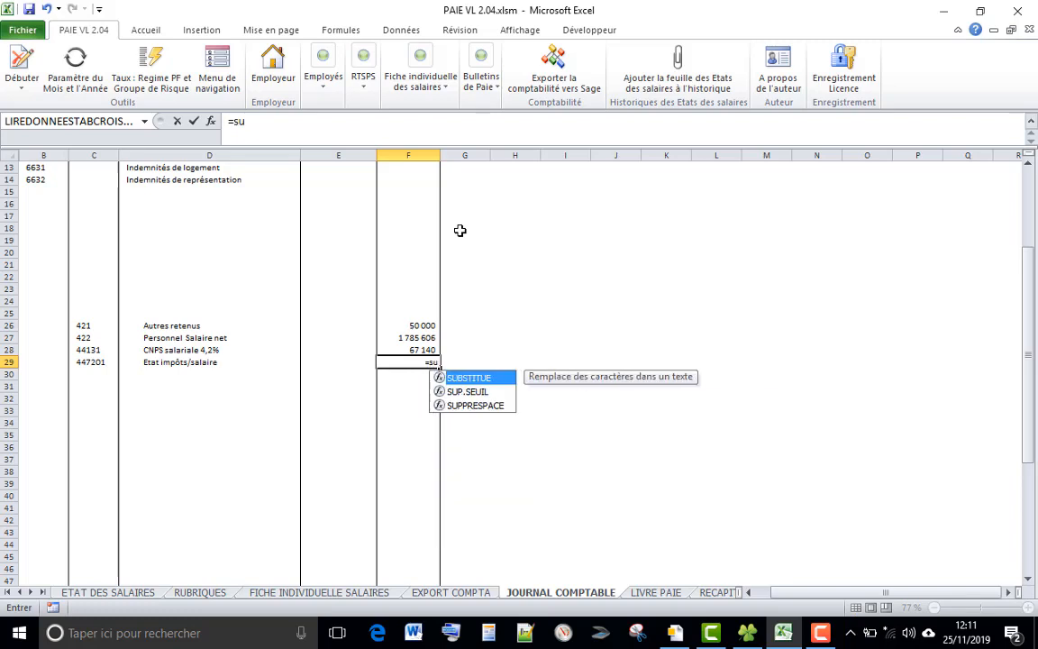
key("BackSpace")
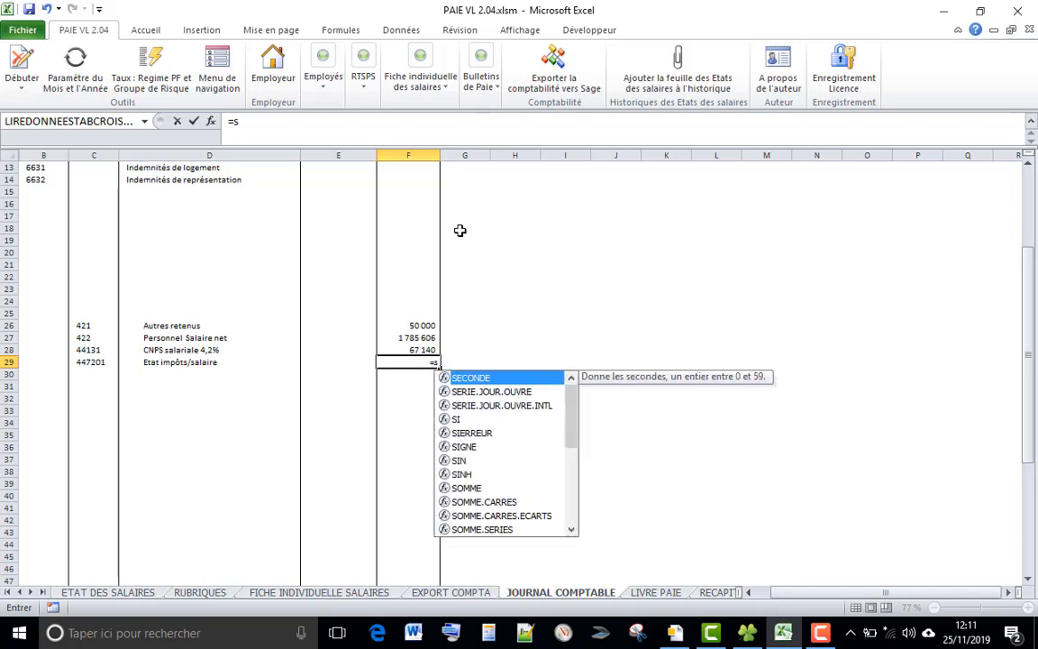
type("o")
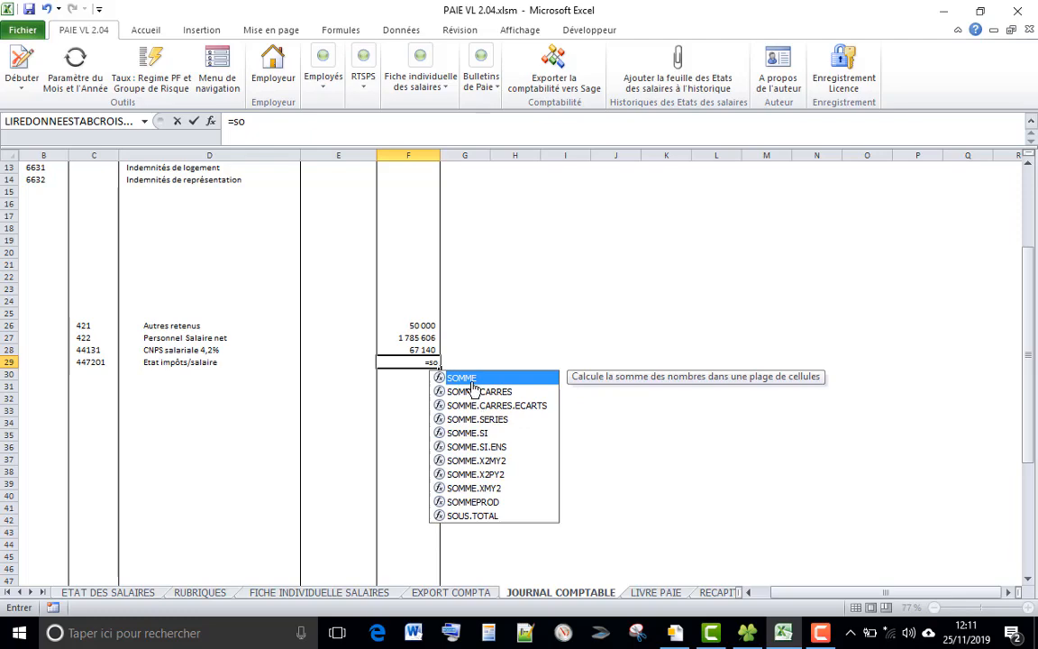
key("Tab")
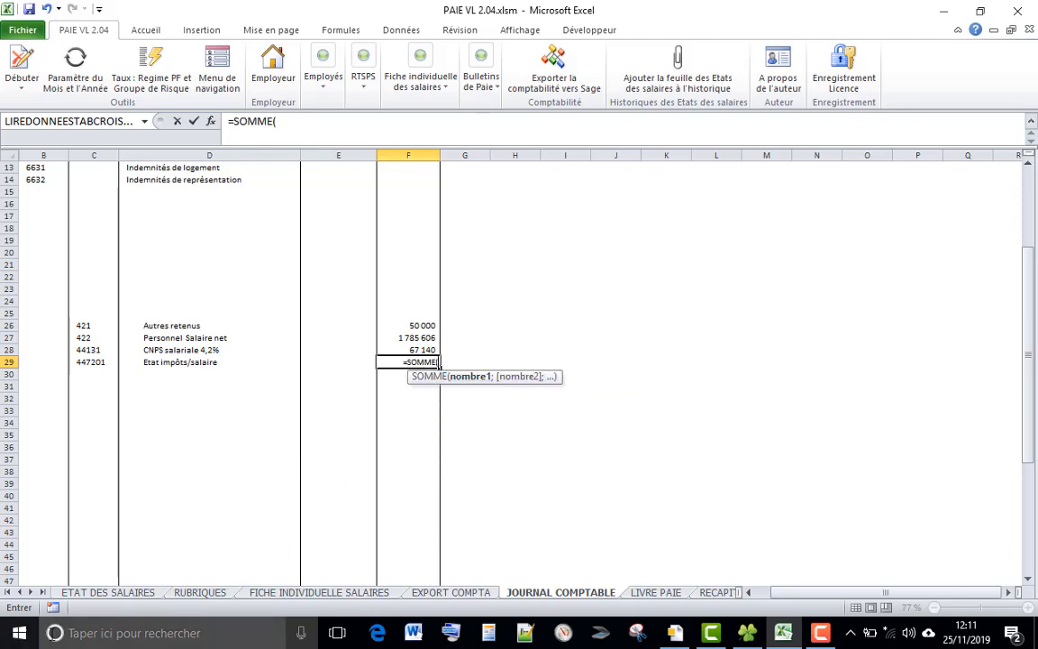
left_click(104, 592)
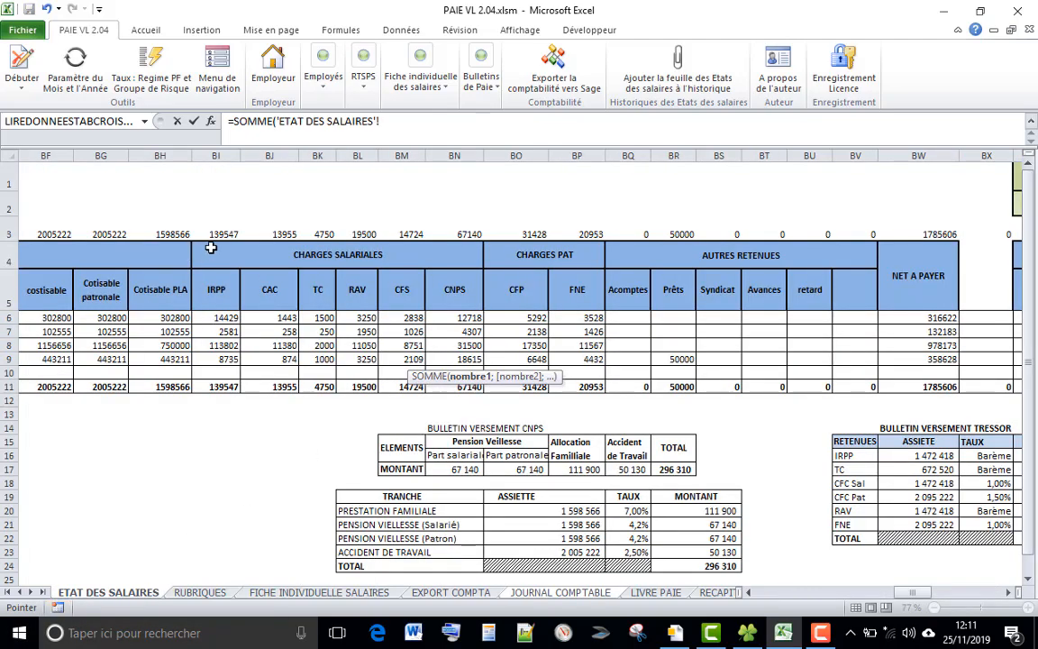
left_click_drag(212, 232, 404, 232)
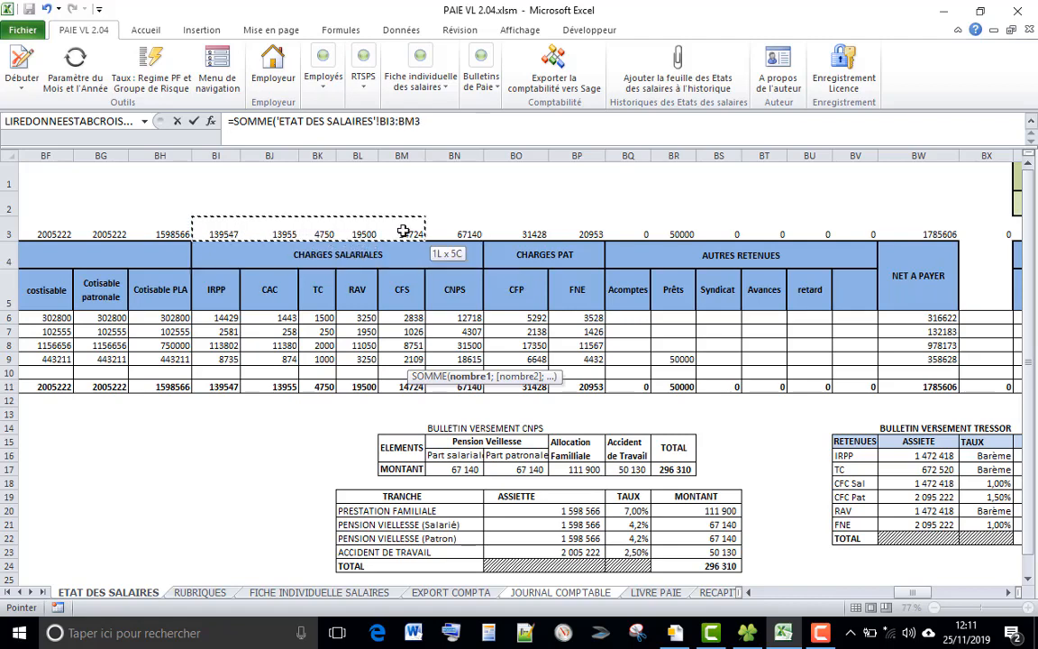
key("Return")
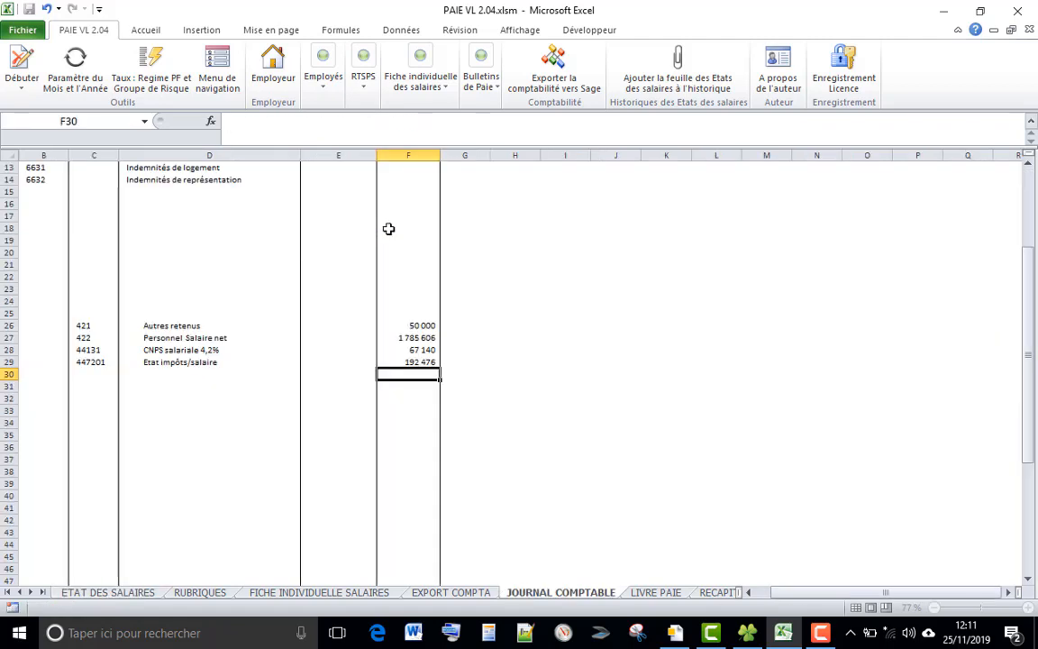
Step: Enter a SOMME formula in E52 for impôts sur salaire FNE+CFP, summing the CFP and FNE totals BO3:BP3 of ETAT DES SALAIRES
scroll(397, 288, "up", 4)
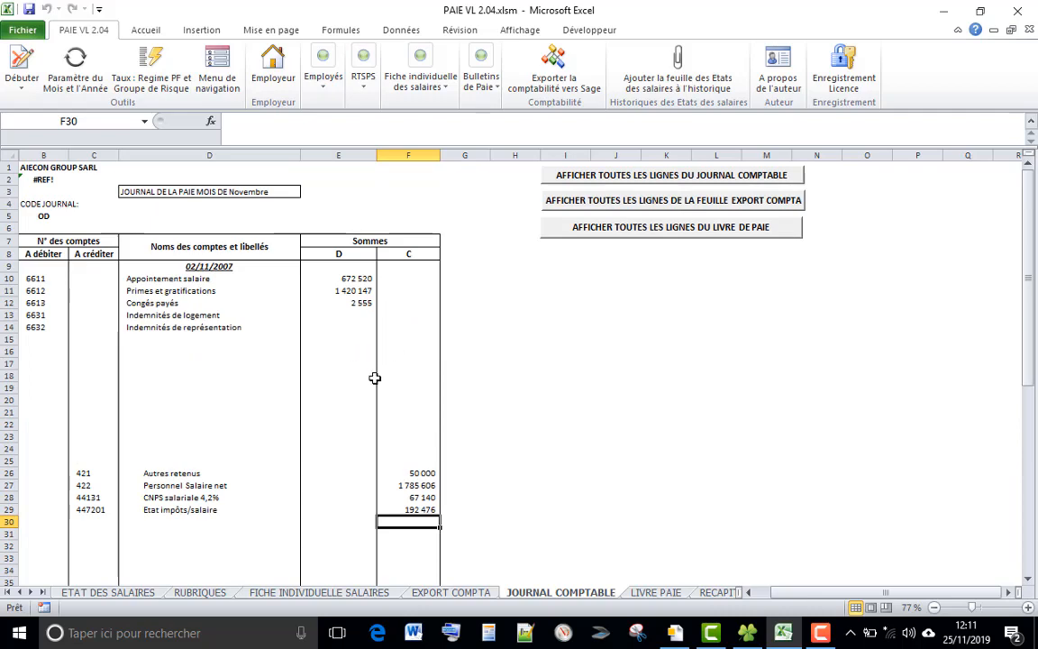
scroll(374, 377, "down", 12)
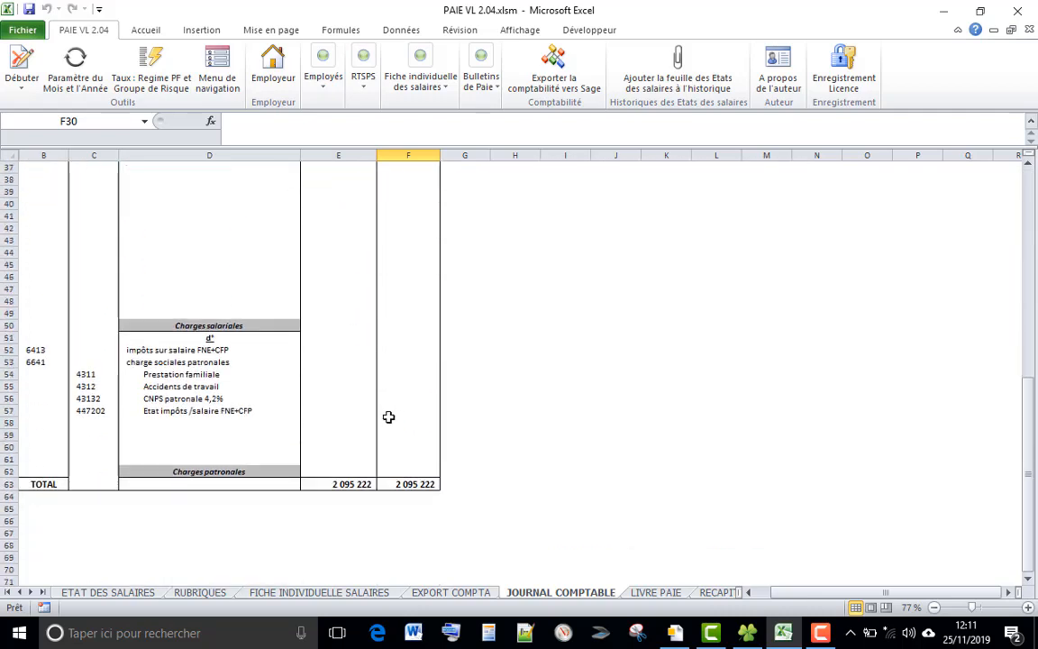
scroll(389, 417, "down", 1)
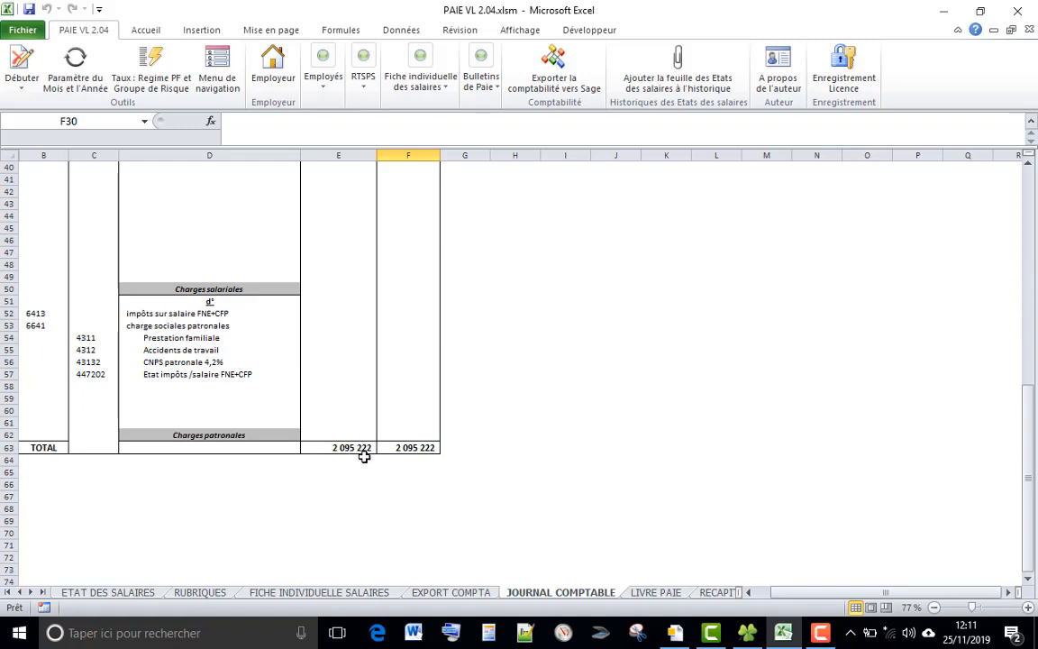
scroll(409, 478, "up", 5)
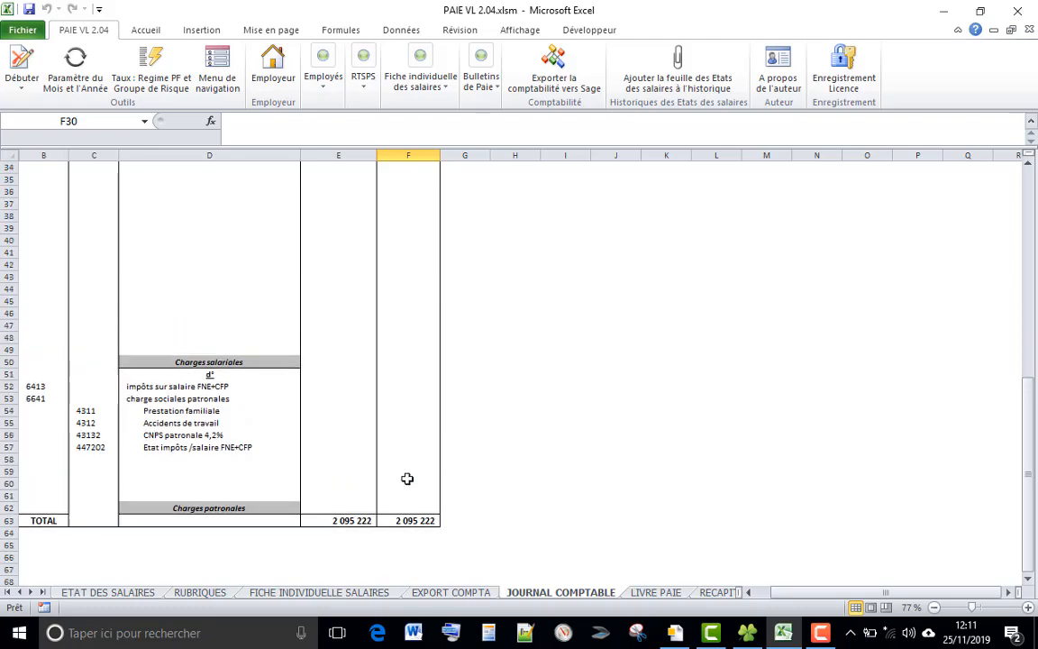
scroll(410, 482, "up", 4)
scroll(410, 482, "down", 7)
left_click(325, 386)
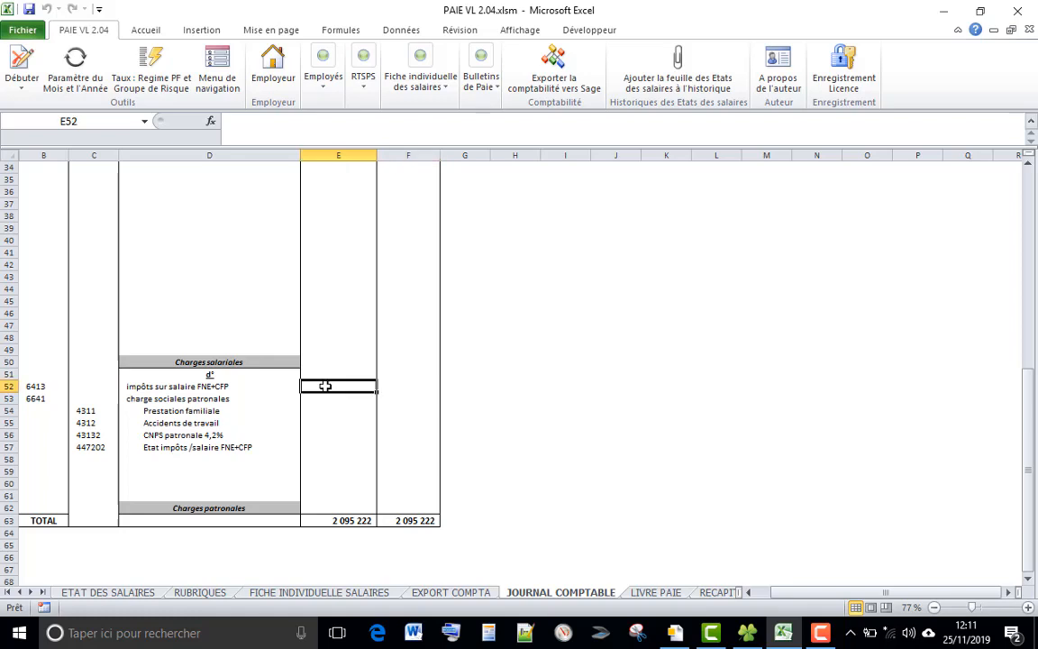
type("=")
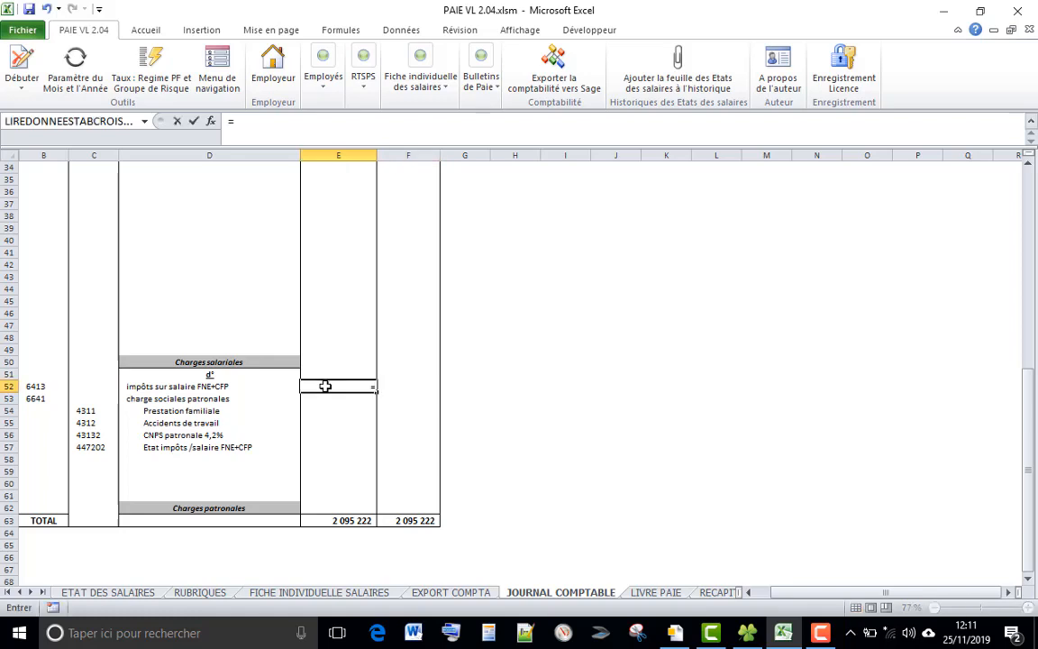
type("som")
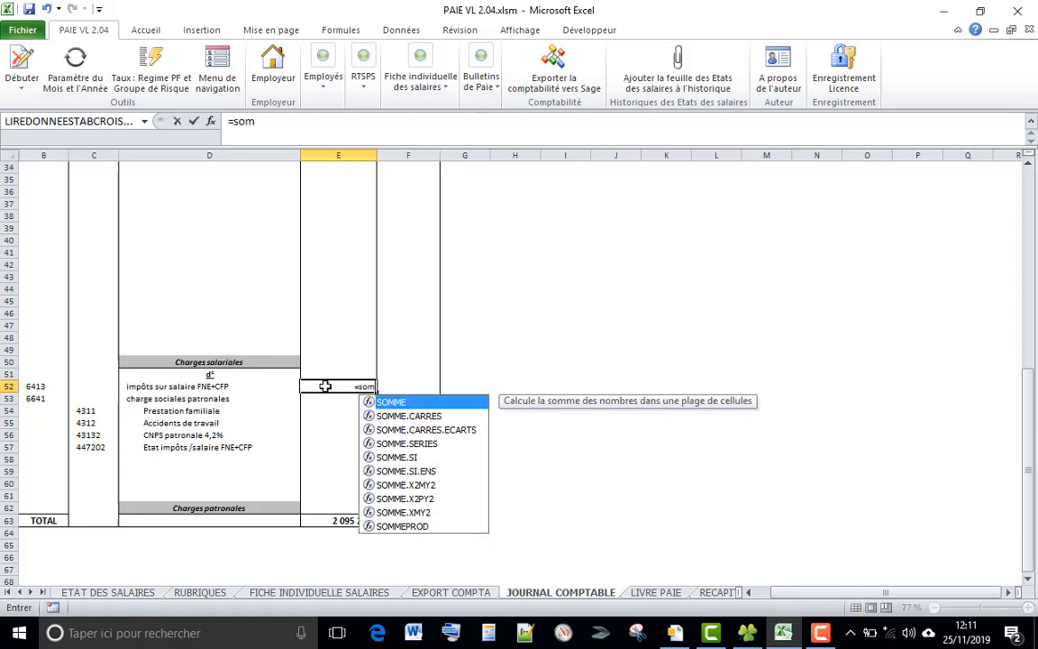
double_click(395, 402)
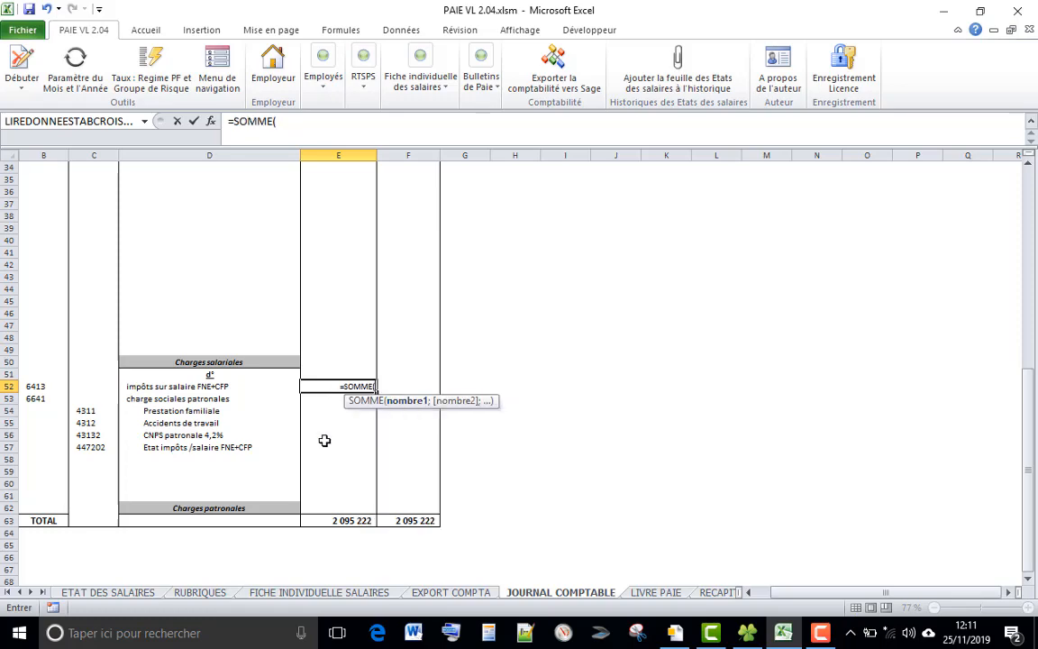
left_click(109, 592)
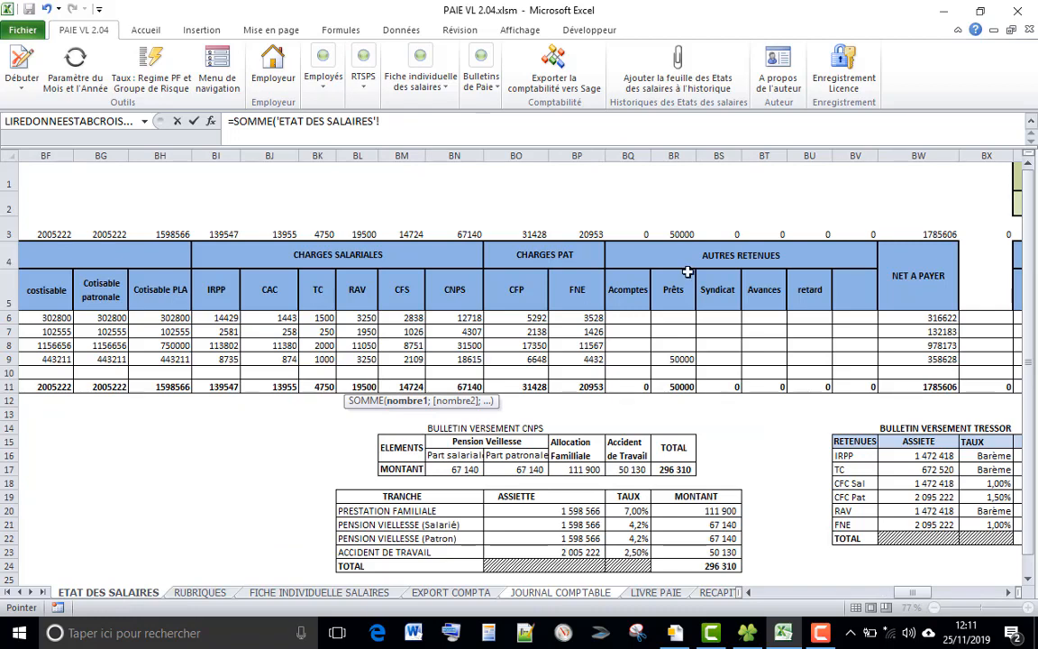
left_click_drag(497, 227, 601, 221)
key("Return")
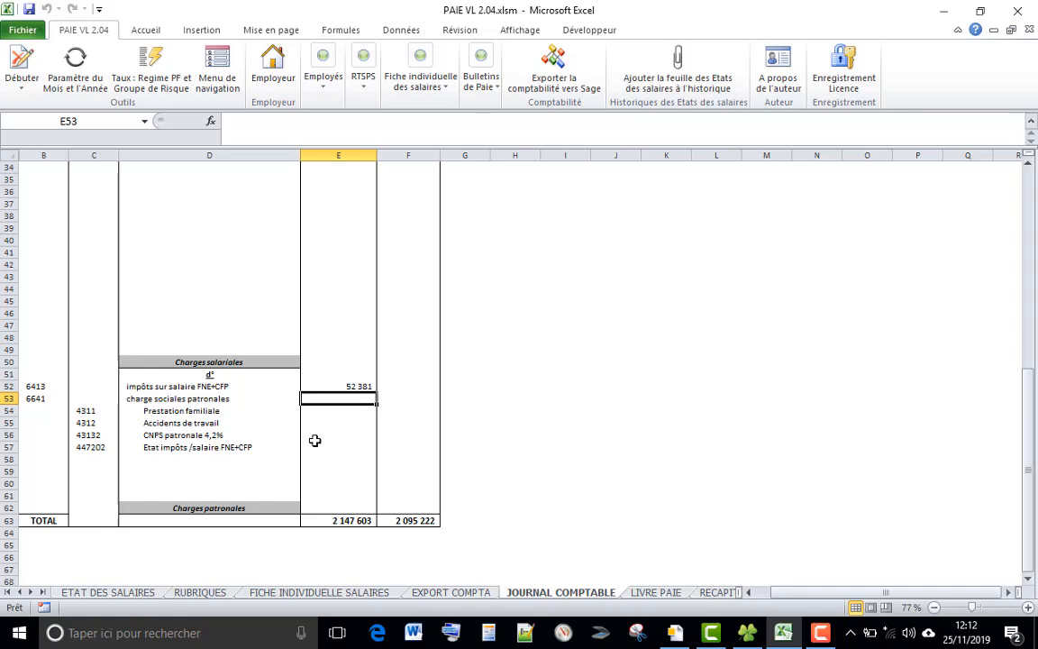
Step: Link the charge sociales patronales debit in E53 to the CHARGES SOCIALES overall total in CB3 of ETAT DES SALAIRES
type("=")
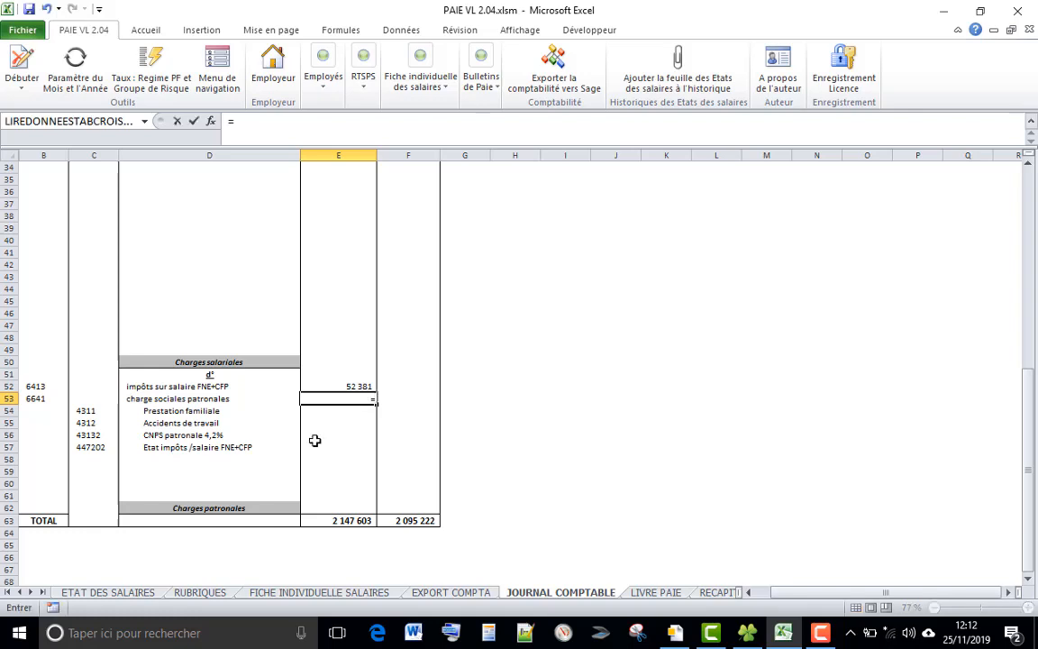
left_click(90, 593)
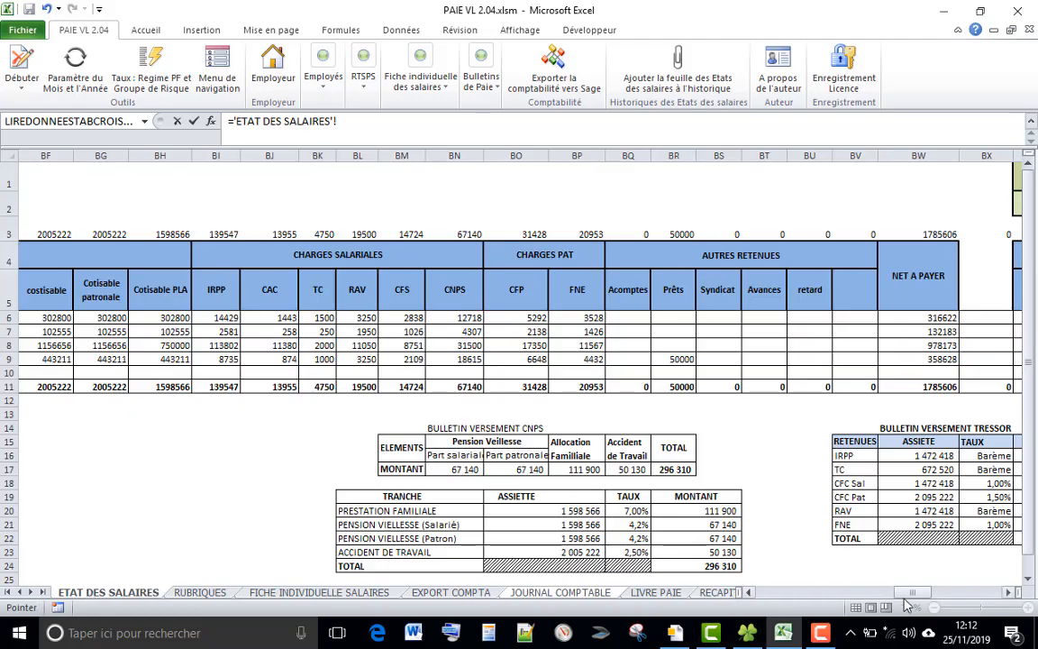
scroll(815, 545, "right", 5)
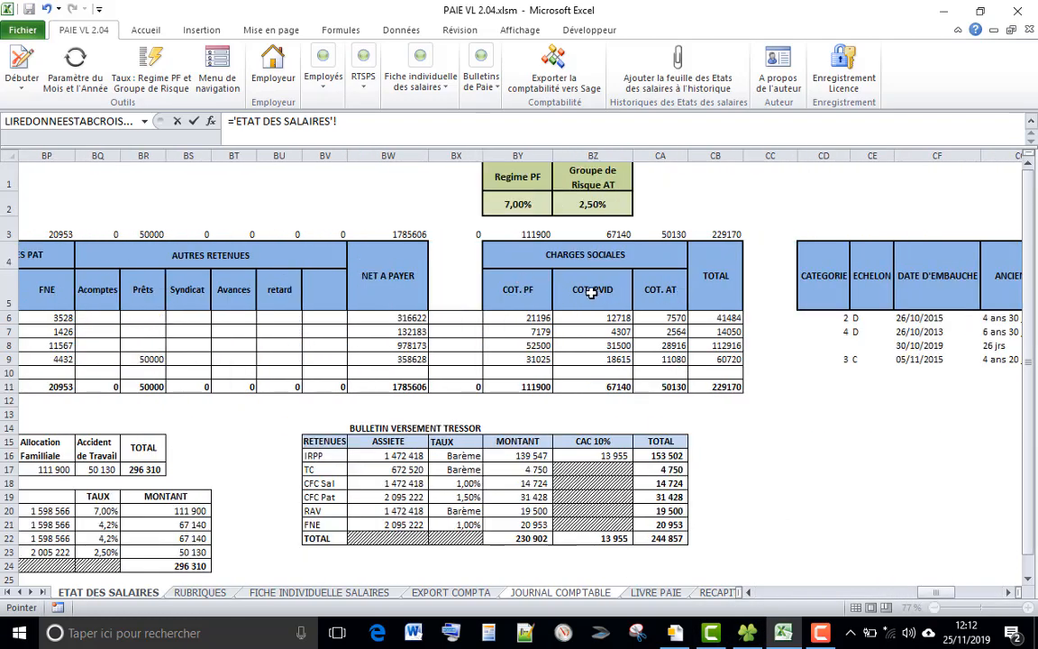
left_click(718, 234)
key("Return")
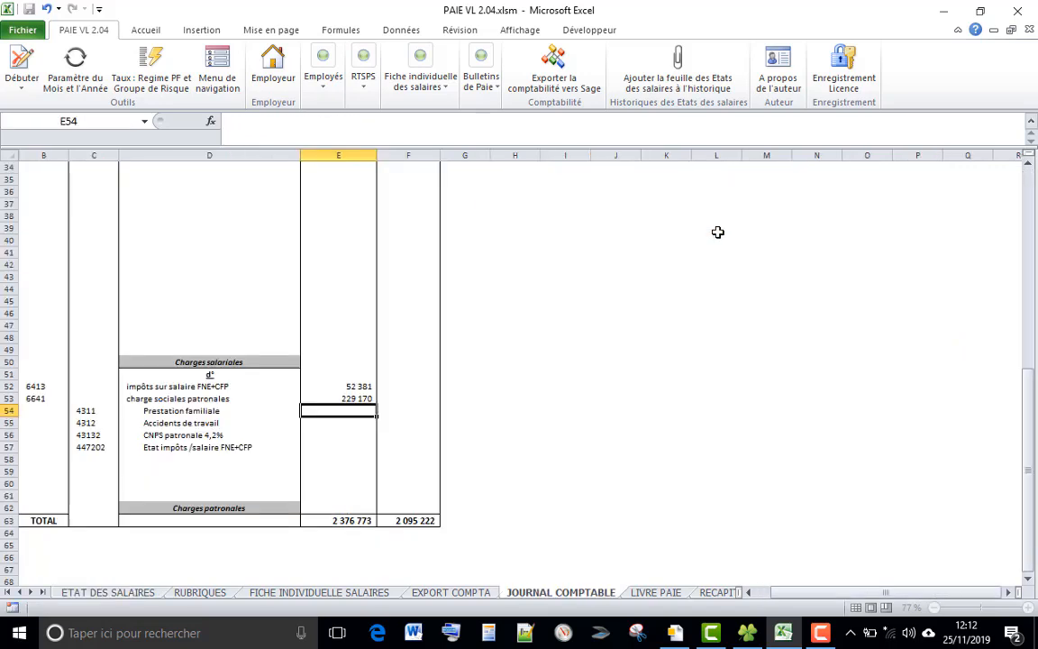
Step: Link the Prestation familiale credit in F54 to the COT. PF total in BY3 of ETAT DES SALAIRES
left_click(405, 410)
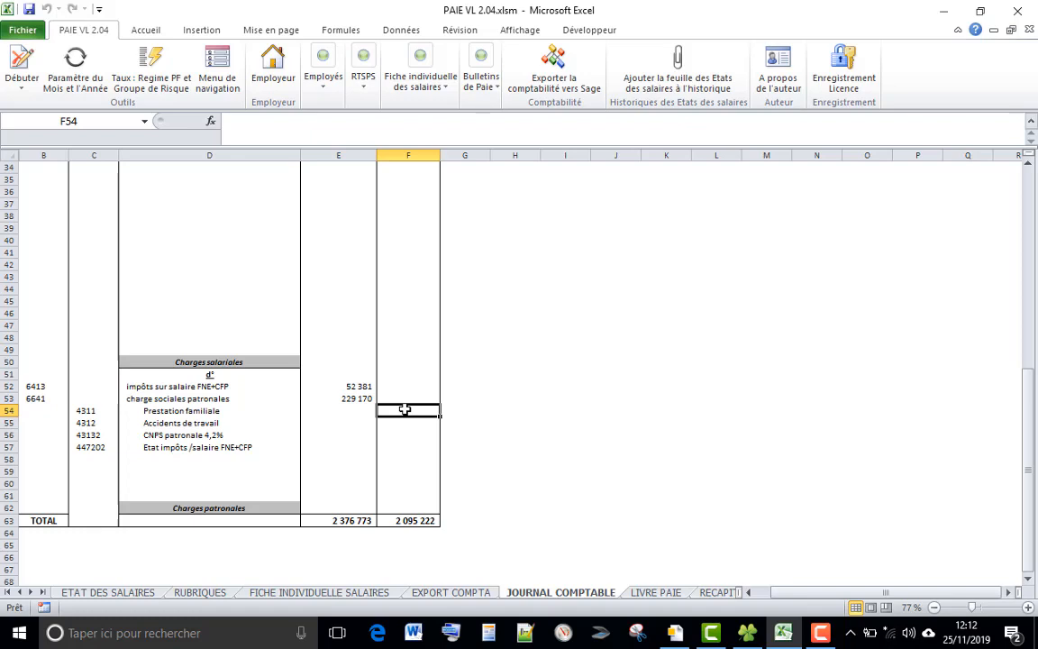
type("=")
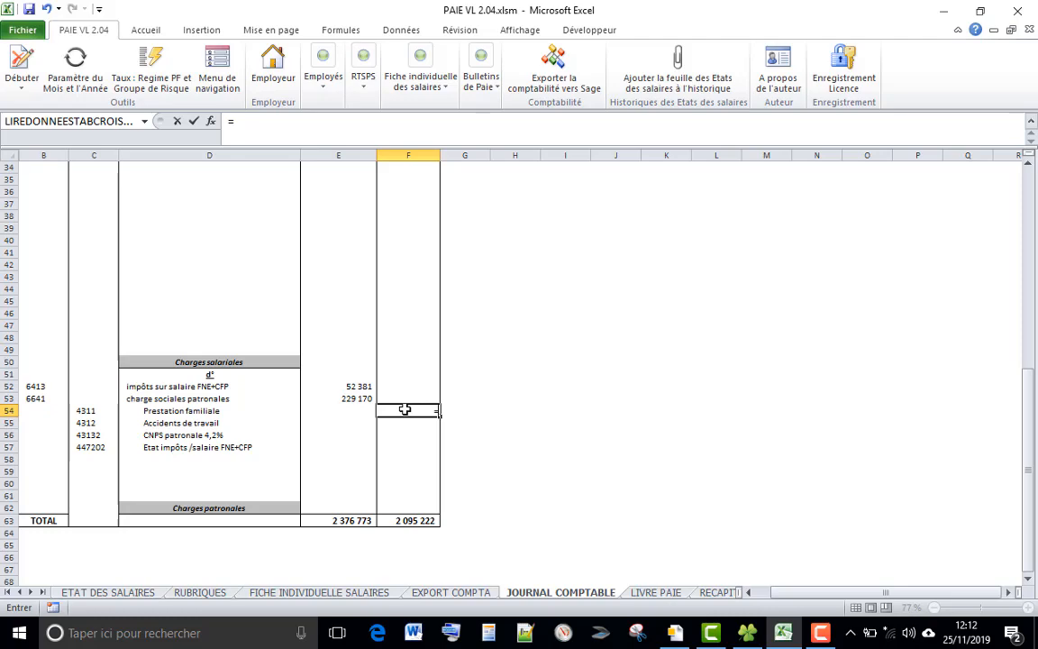
left_click(107, 592)
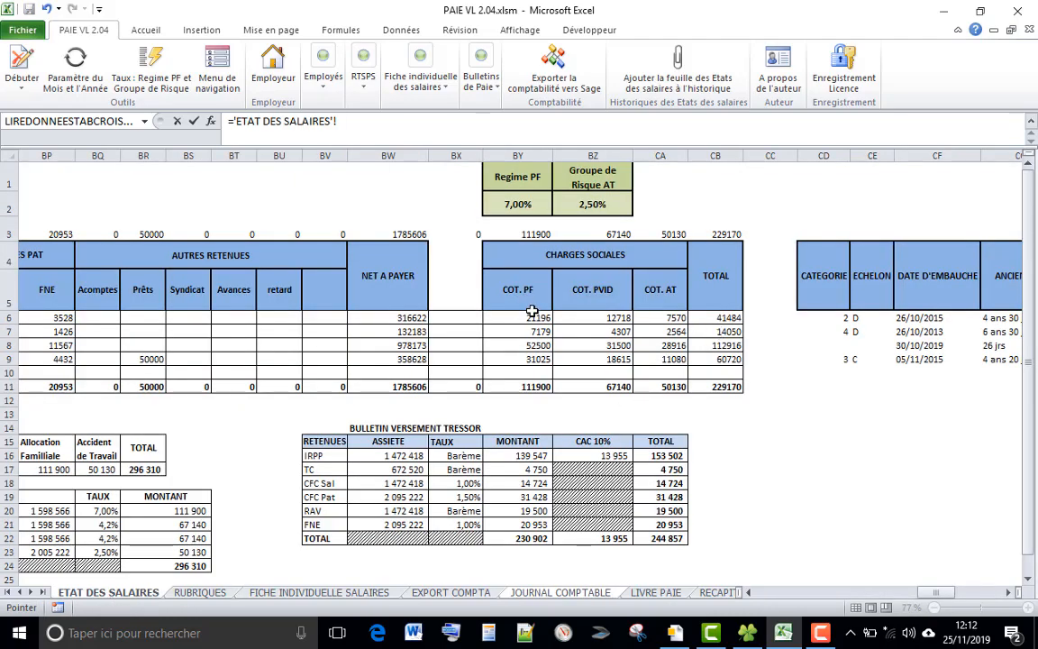
left_click(535, 234)
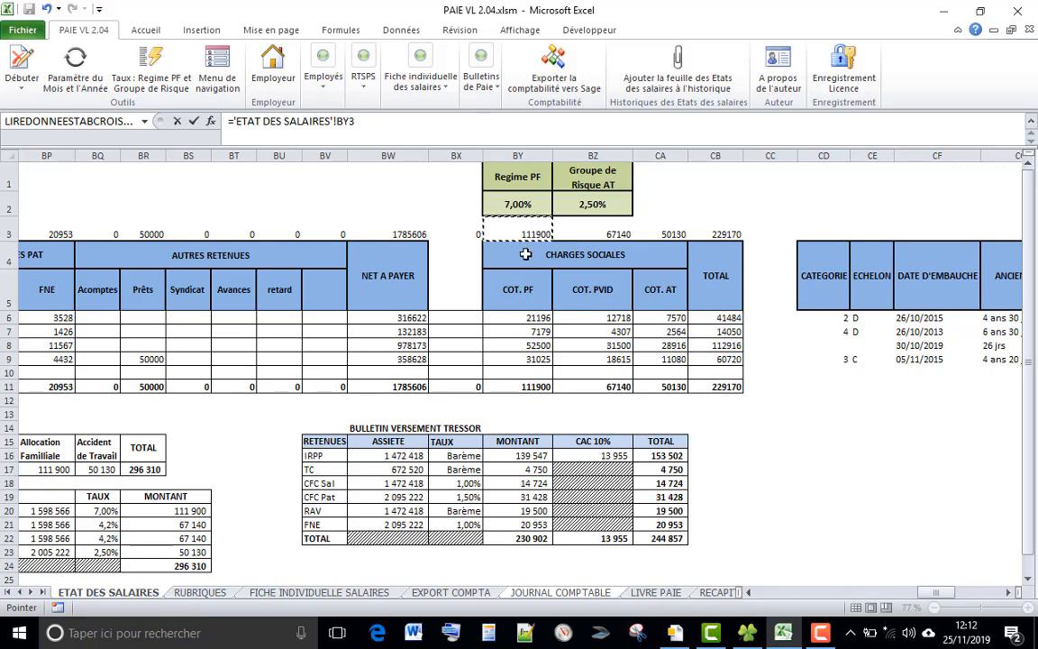
key("Return")
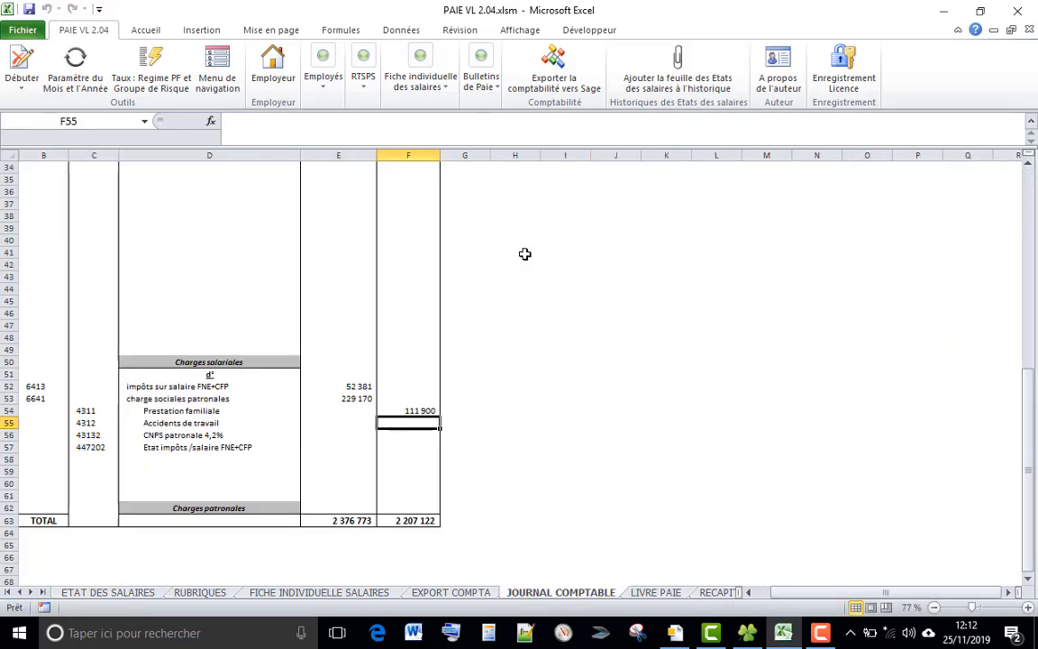
Step: Link the Accidents de travail credit in F55 to the COT. AT total in CA3 of ETAT DES SALAIRES
type("=")
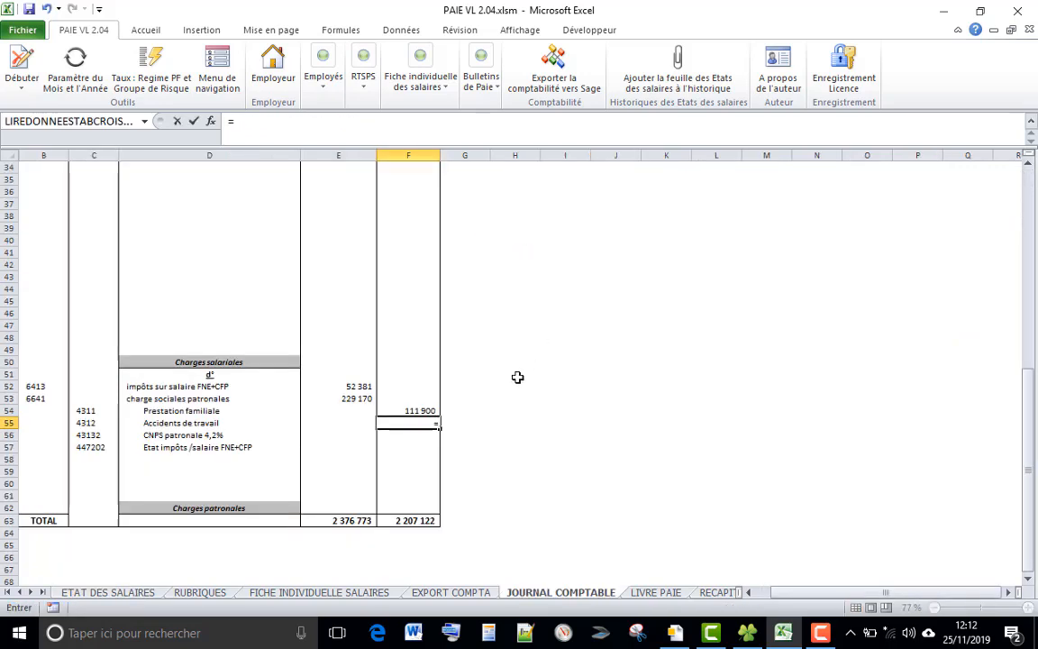
left_click(107, 592)
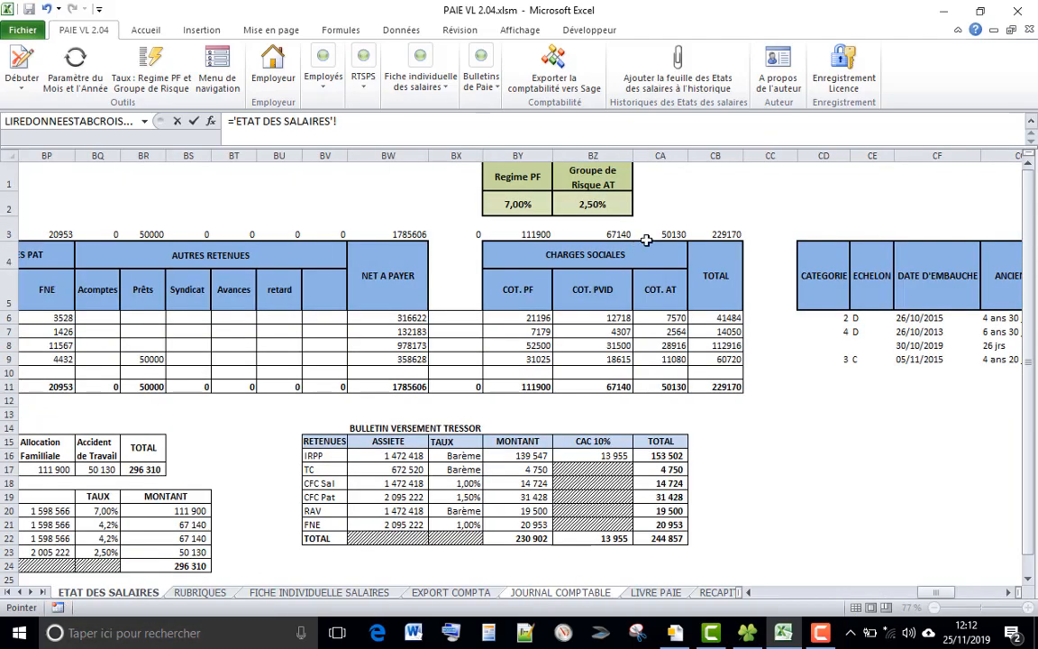
left_click(661, 234)
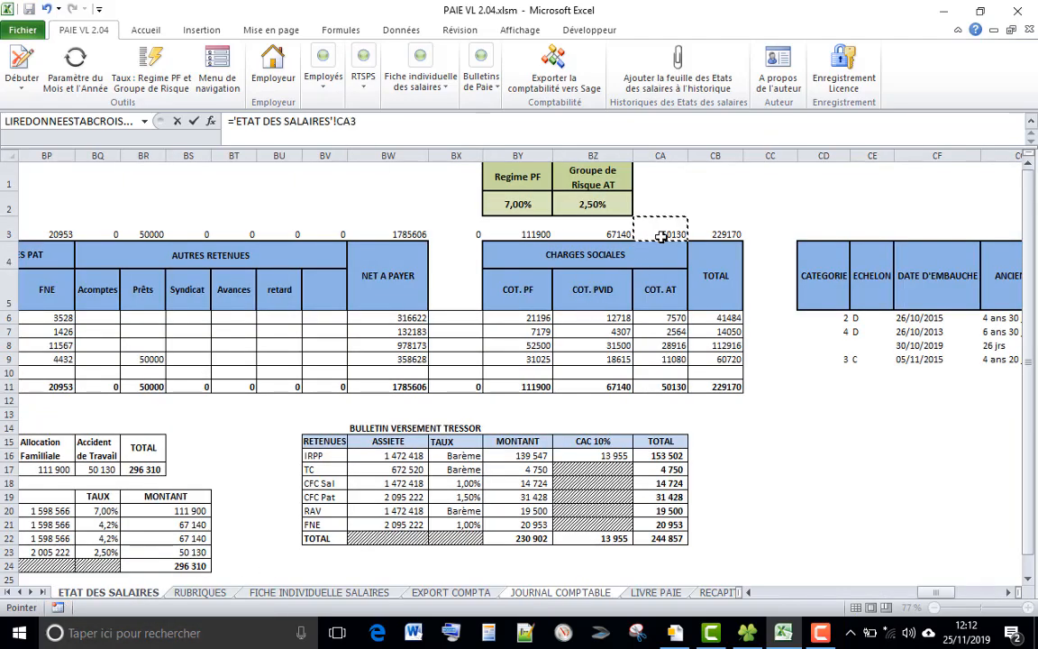
key("Return")
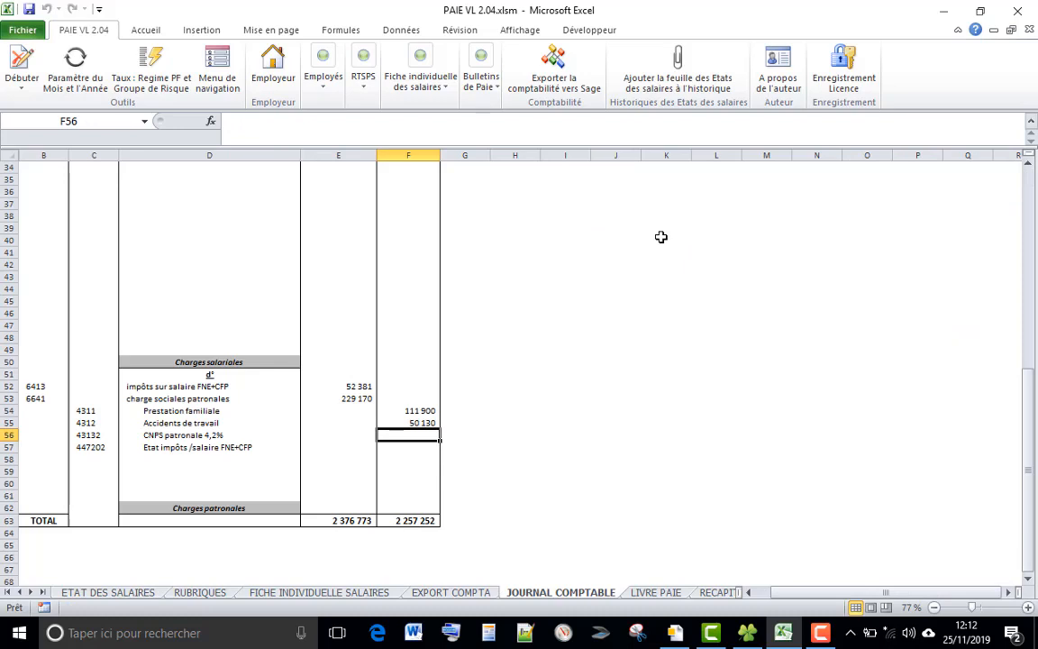
Step: Link the CNPS patronale 4,2% credit in F56 to the COT. PVID total in BZ3 of ETAT DES SALAIRES
type("=")
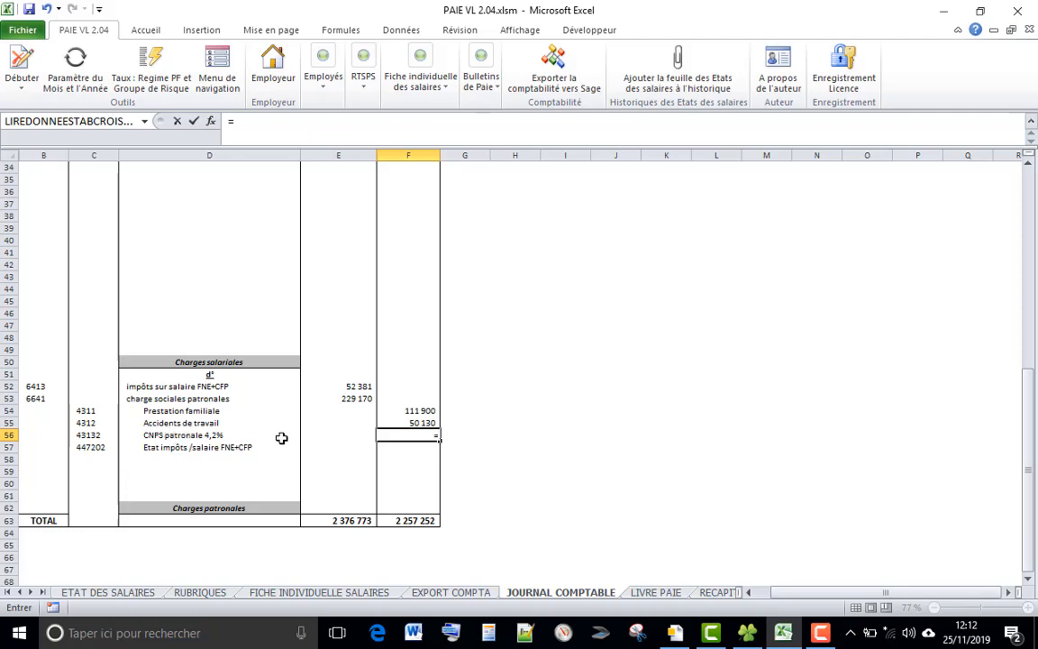
left_click(104, 592)
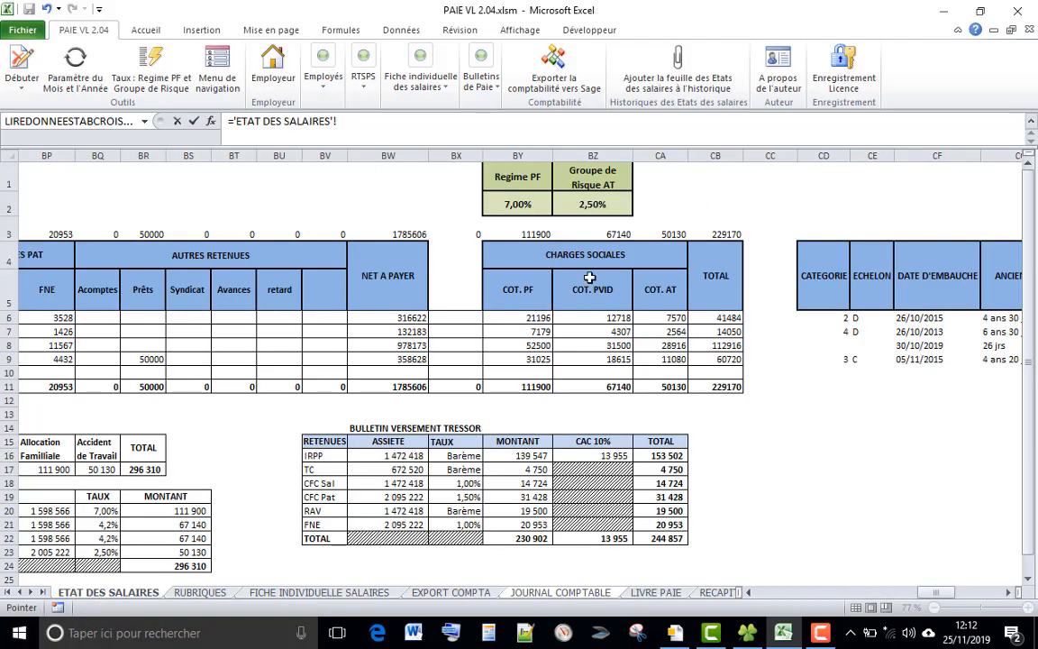
left_click(599, 232)
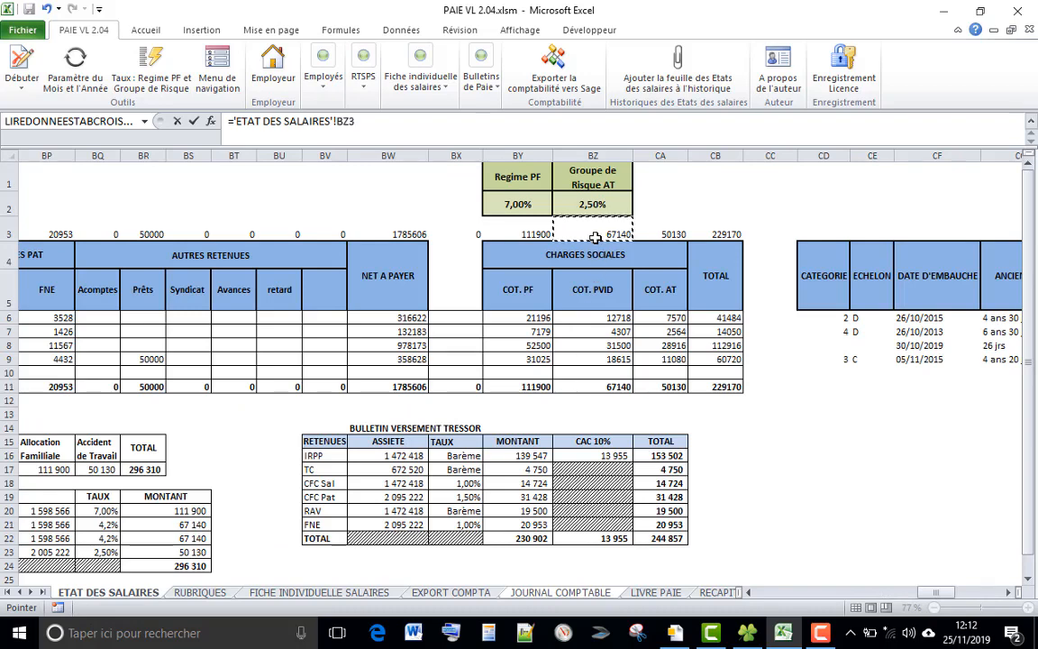
key("Return")
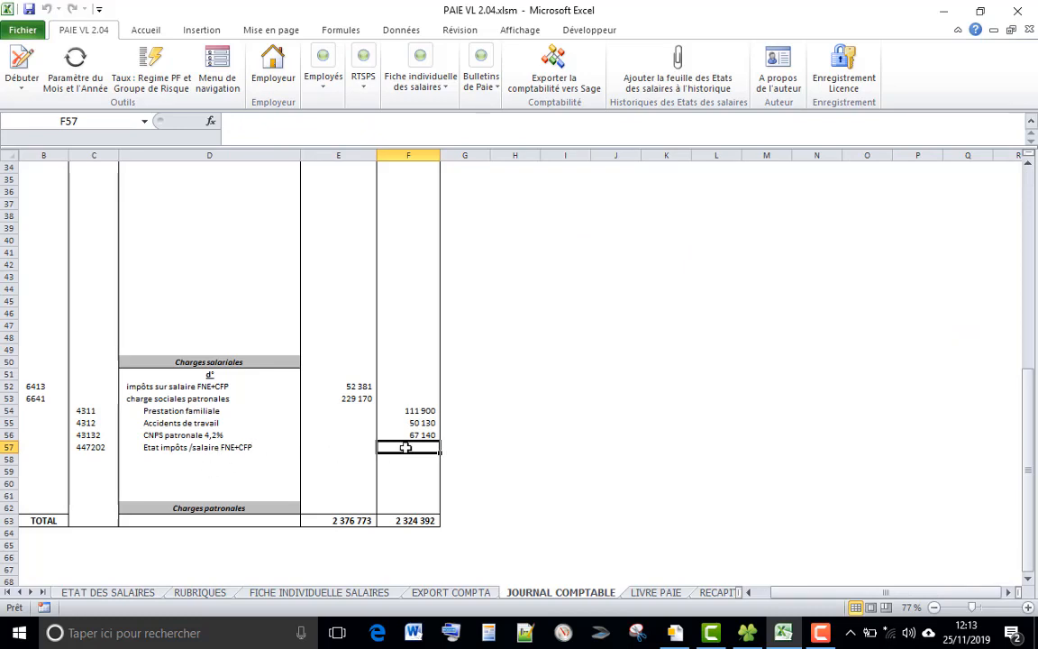
Step: Enter a SOMME formula in F57 for Etat impôts/salaire FNE+CFP, summing the CFP and FNE totals BO3:BP3 of ETAT DES SALAIRES
type("=s")
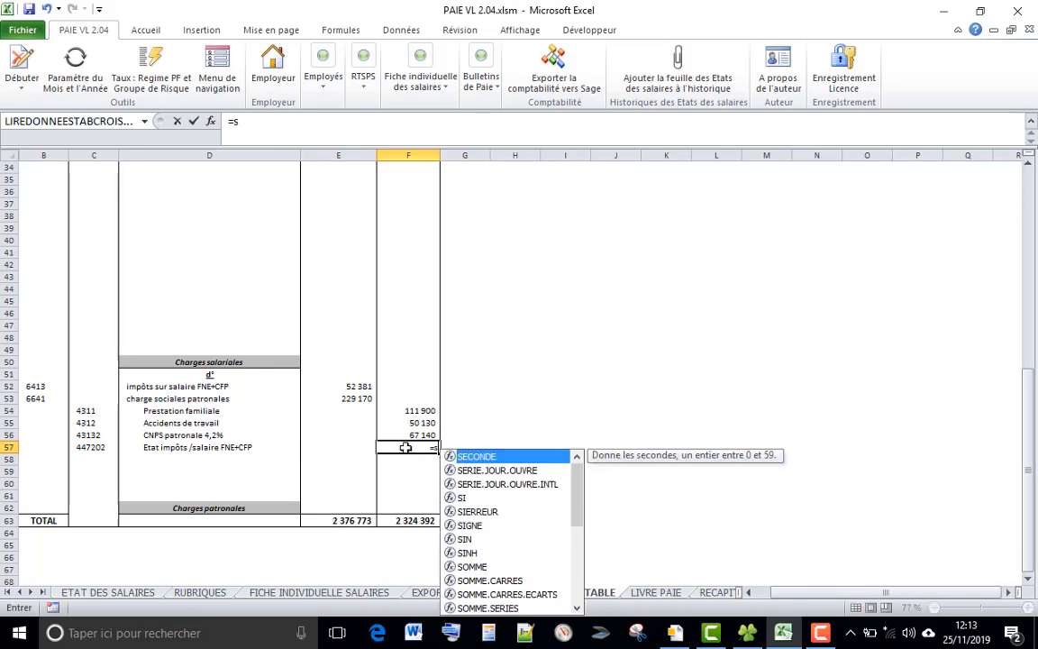
type("om")
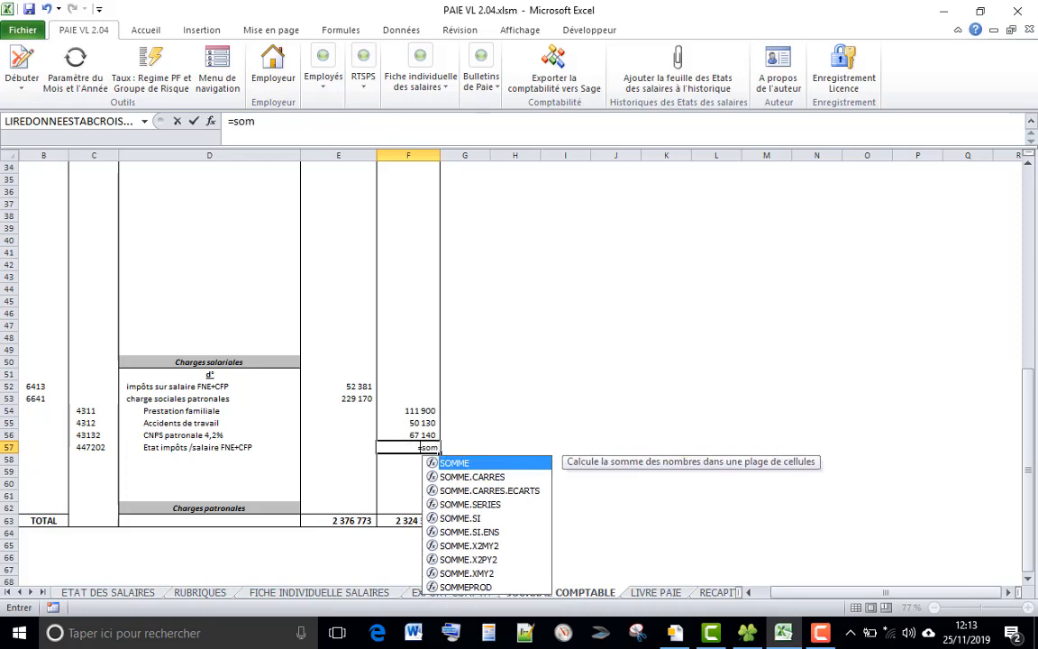
double_click(450, 463)
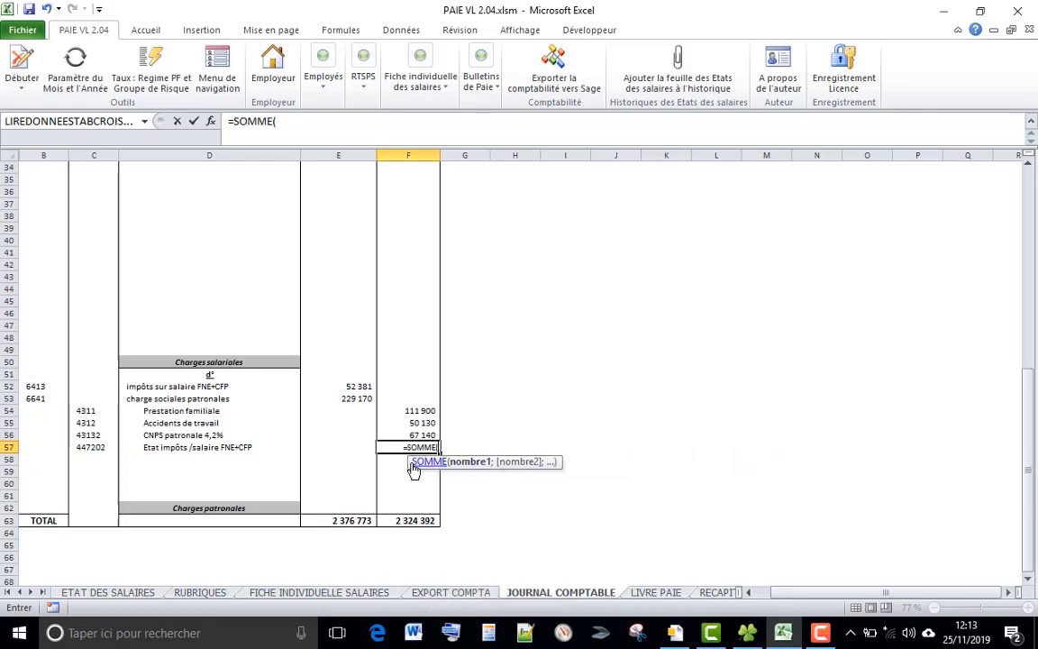
left_click(112, 594)
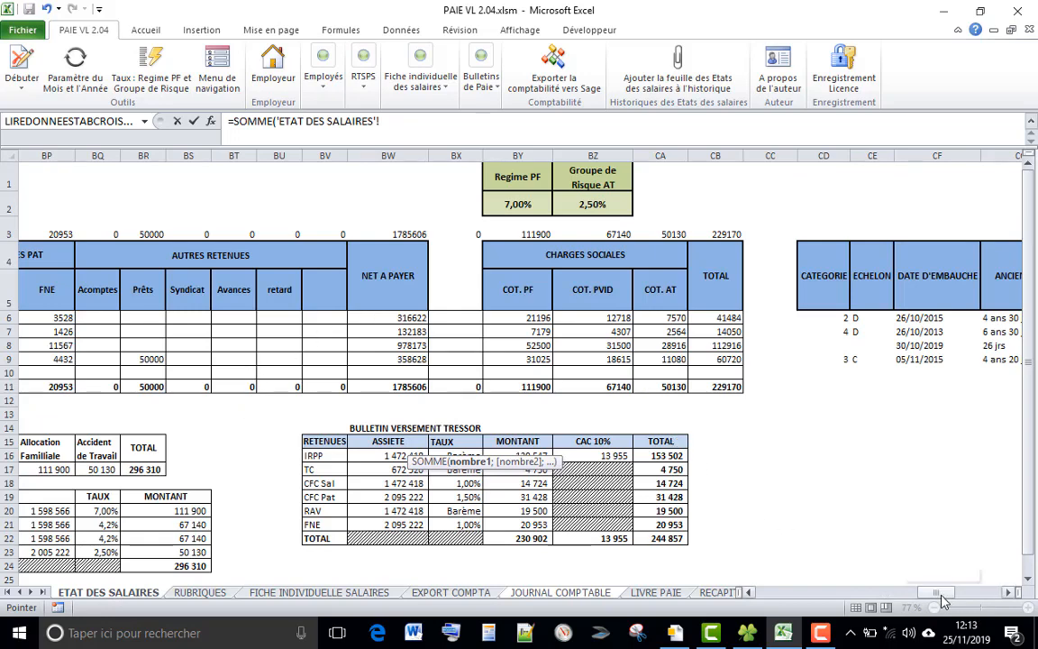
left_click_drag(936, 592, 910, 601)
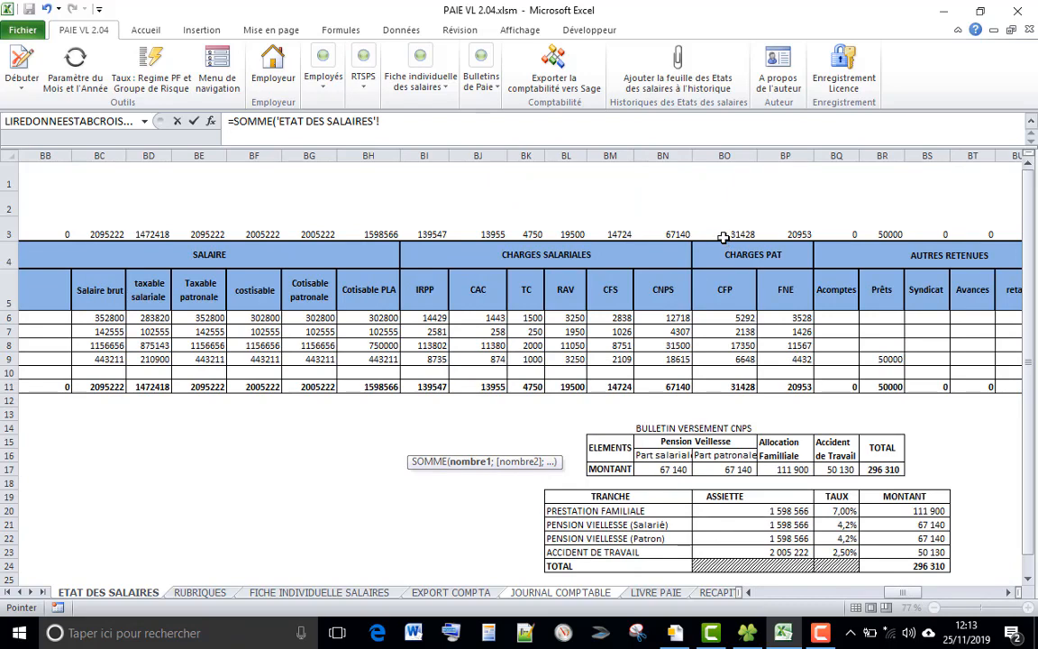
left_click_drag(726, 235, 782, 228)
key("Return")
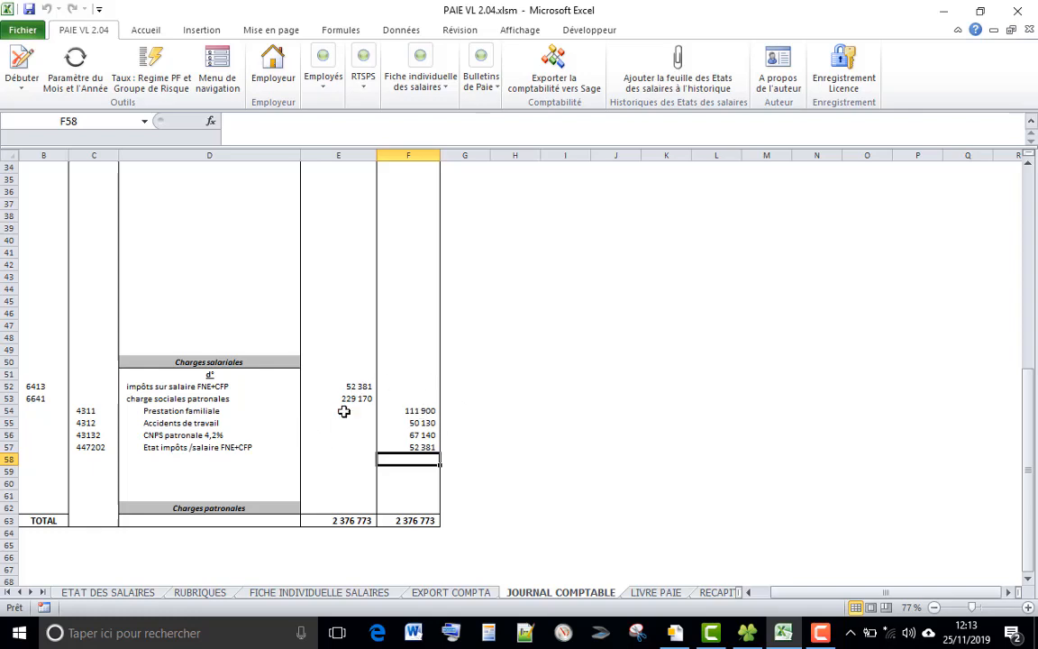
scroll(380, 380, "down", 1)
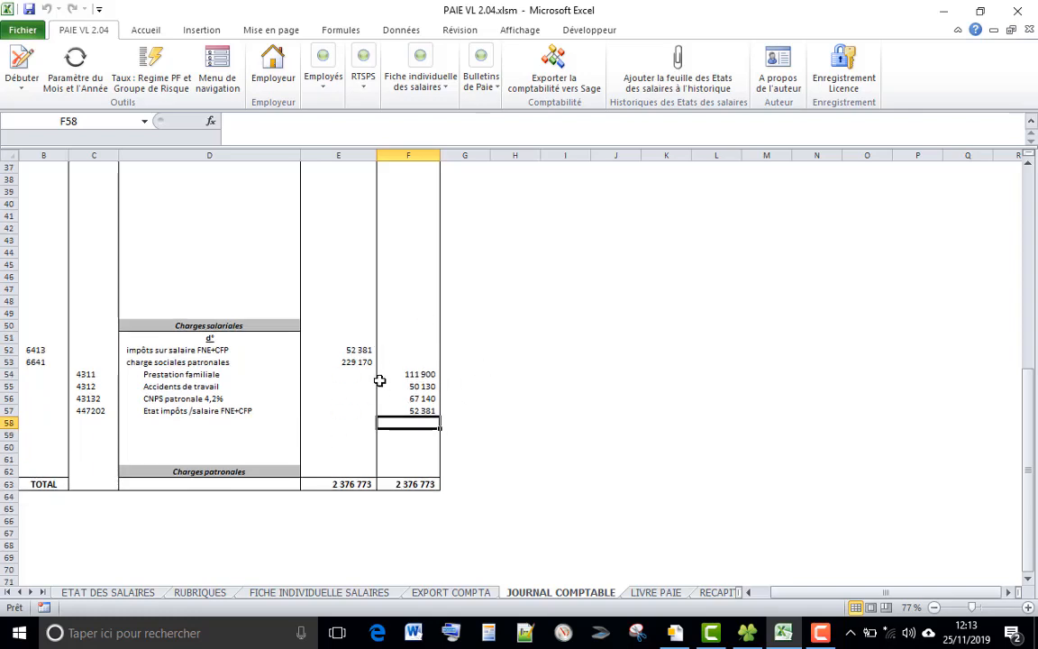
scroll(379, 381, "down", 1)
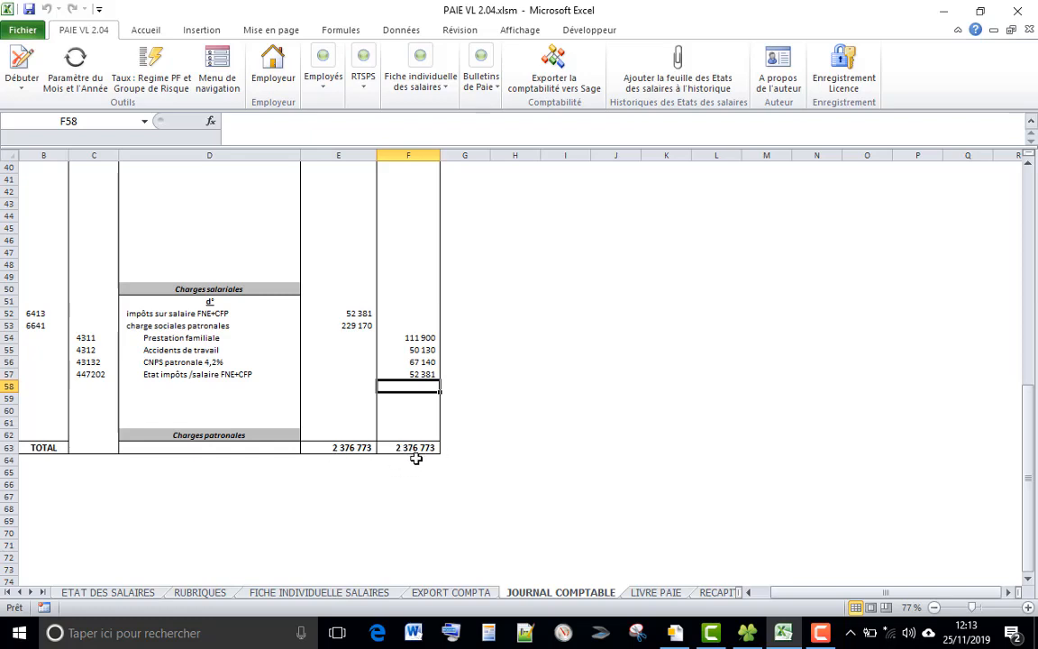
Step: Leave JOURNAL COMPTABLE for FICHE INDIVIDUELLE SALAIRES and return to it to refresh the hiding of its empty lines
scroll(393, 434, "up", 2)
scroll(392, 433, "down", 3)
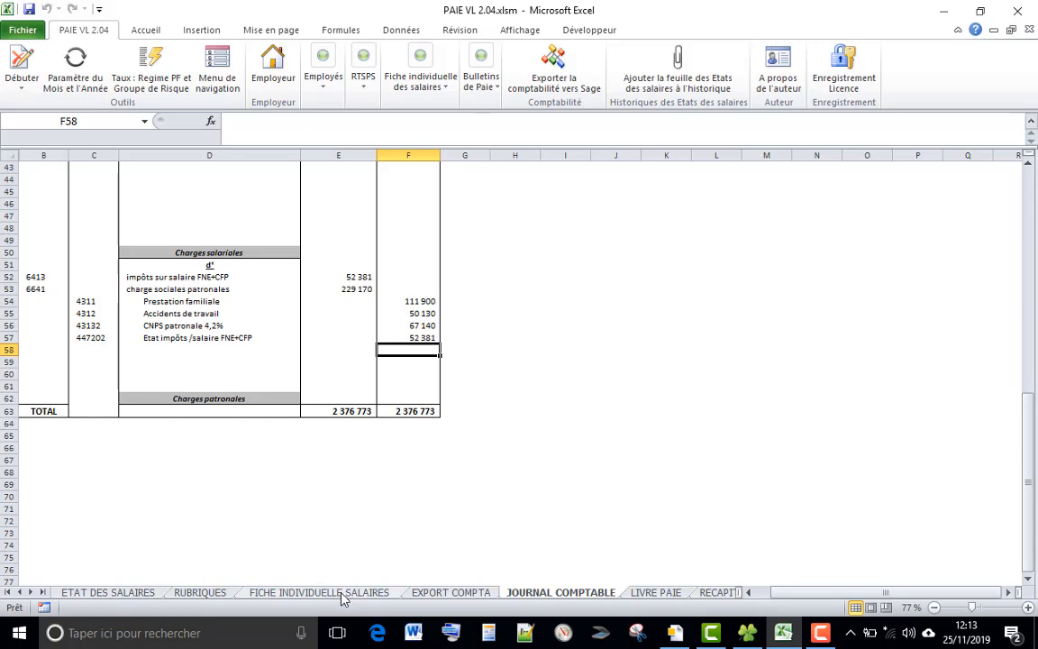
left_click(308, 593)
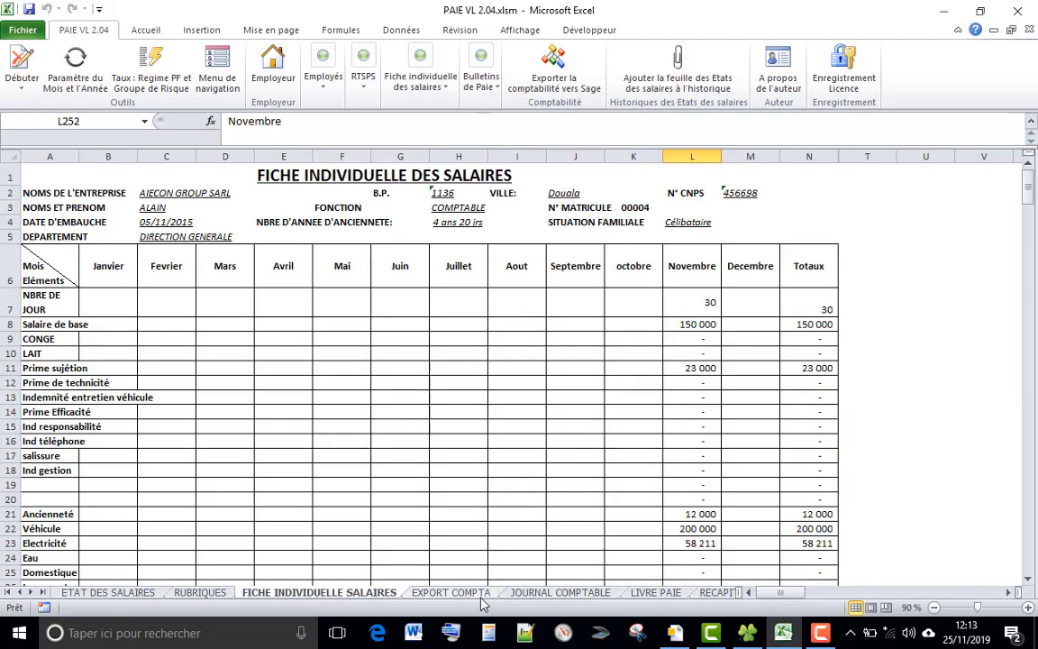
left_click(528, 598)
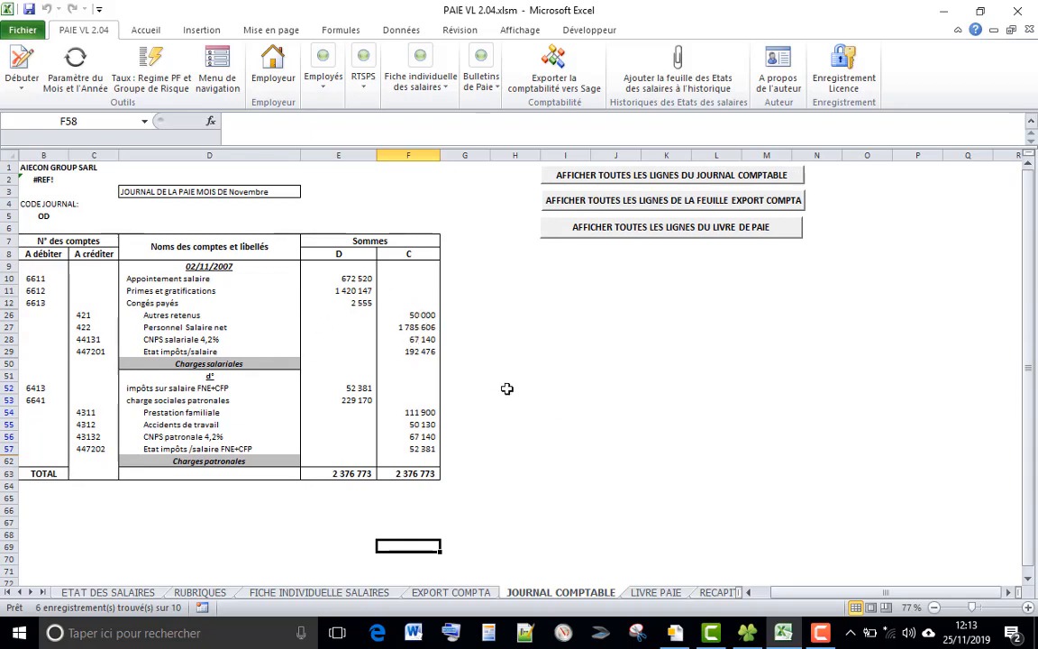
Step: Open the Sage accounting export for the journal and close it without exporting
left_click(554, 76)
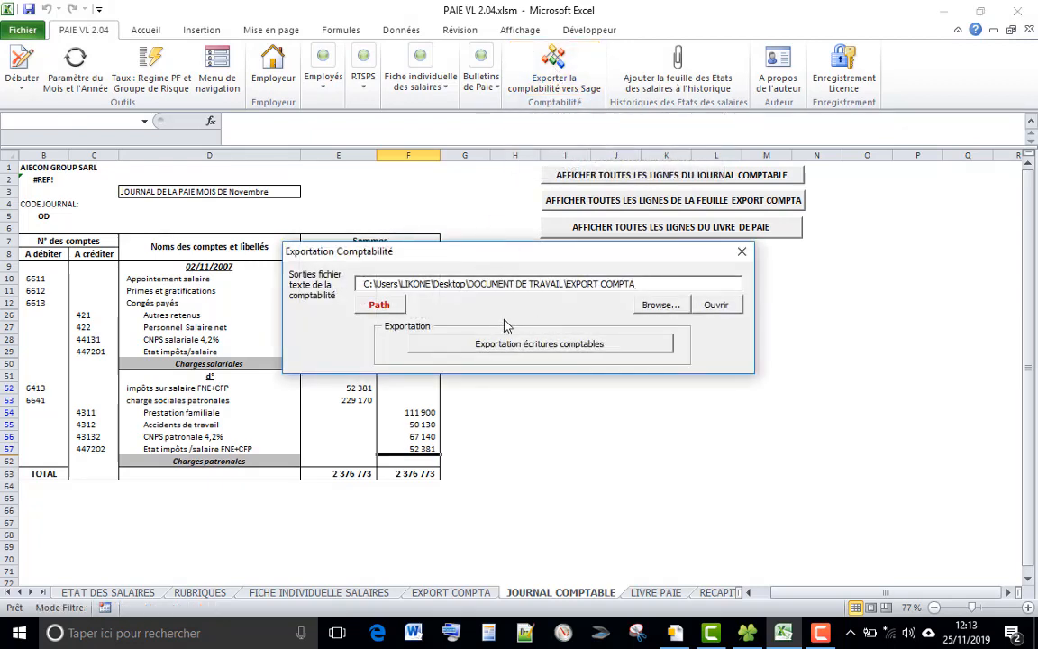
left_click(742, 253)
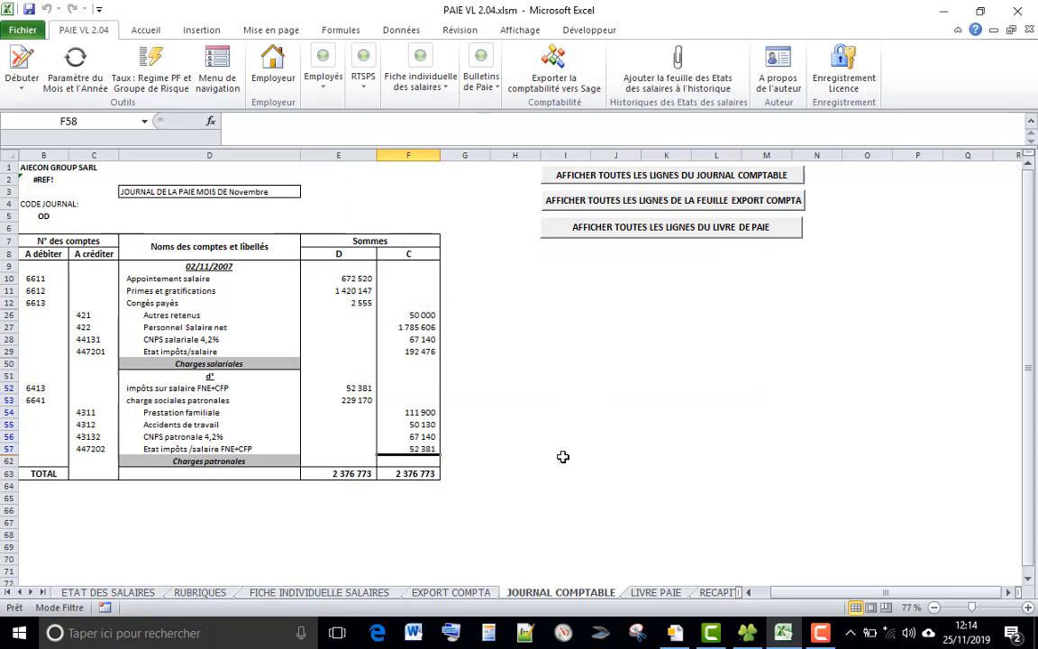
Step: Add +1 to the Congés payés debit formula in E12 and try to export the accounting to Sage
left_click(351, 304)
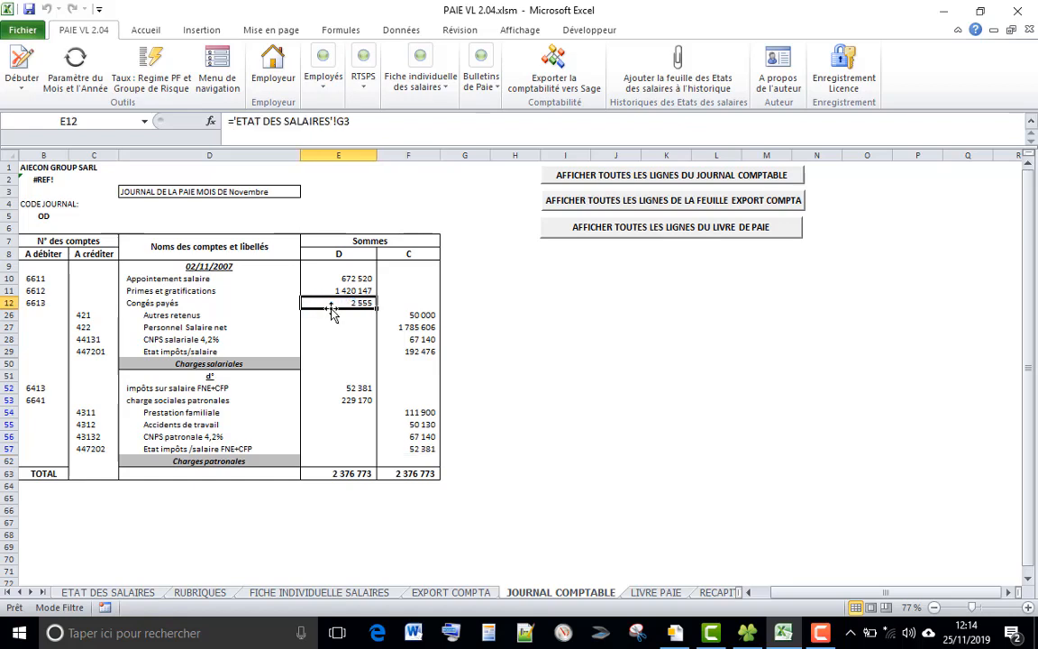
left_click(392, 125)
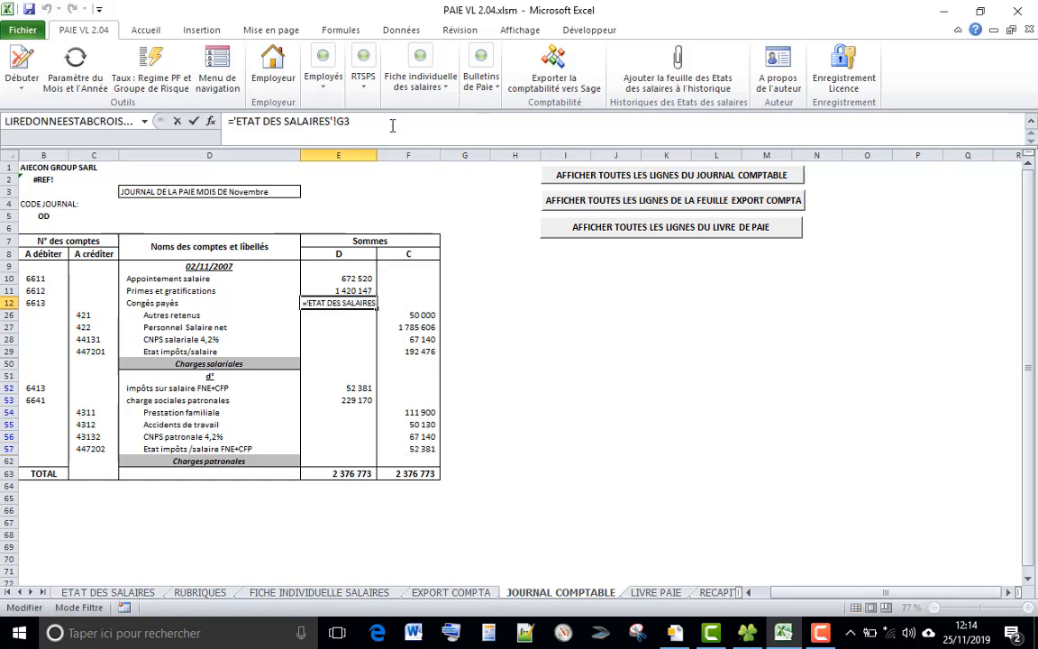
type("+1")
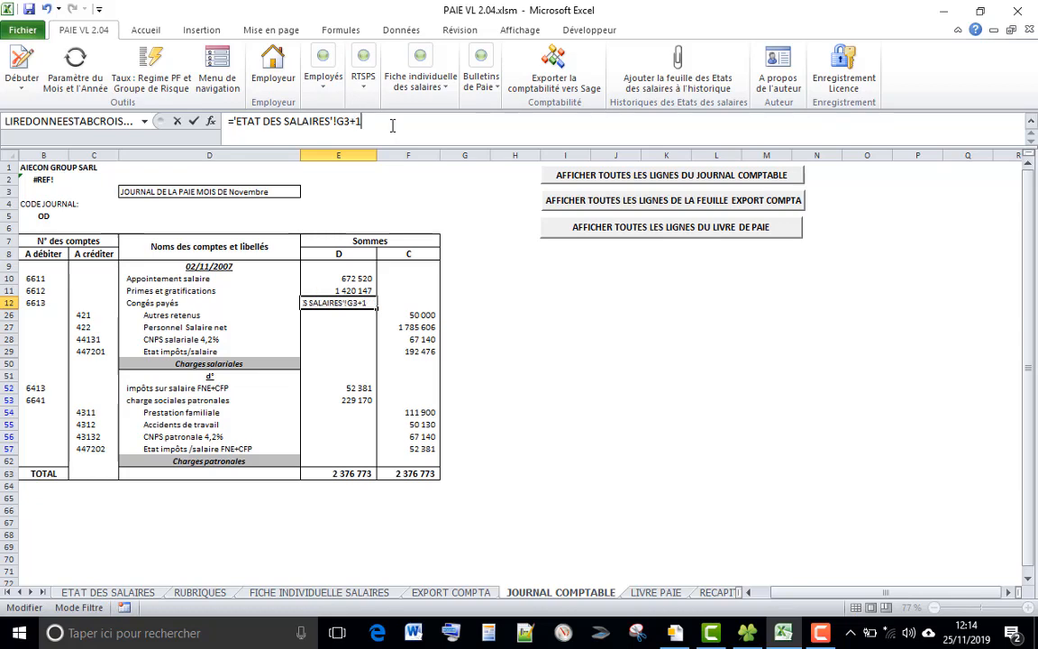
key("Return")
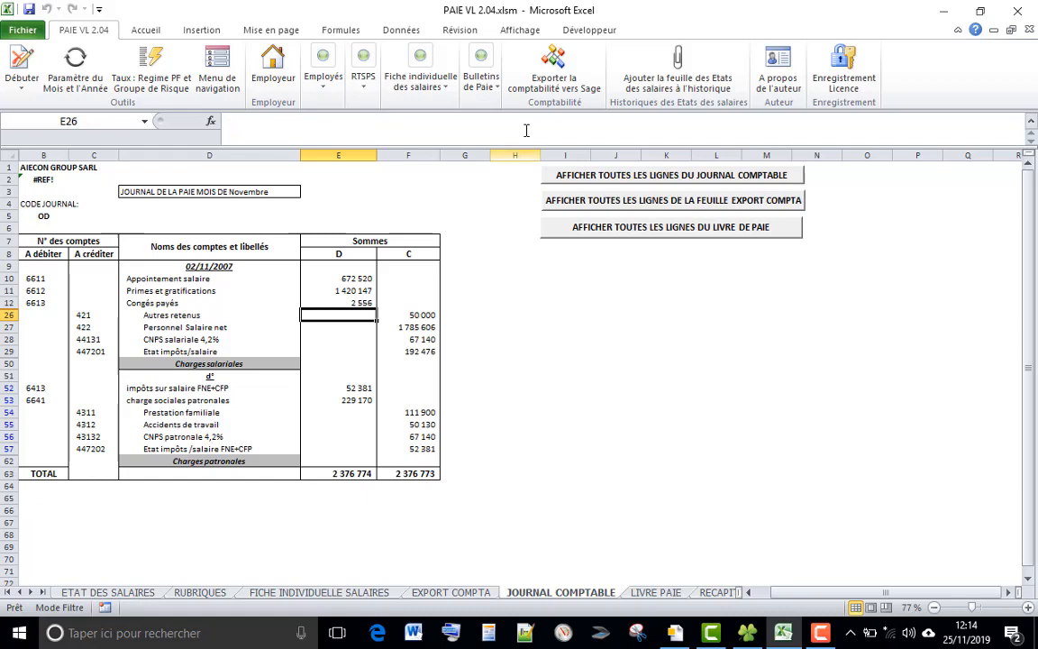
left_click(545, 88)
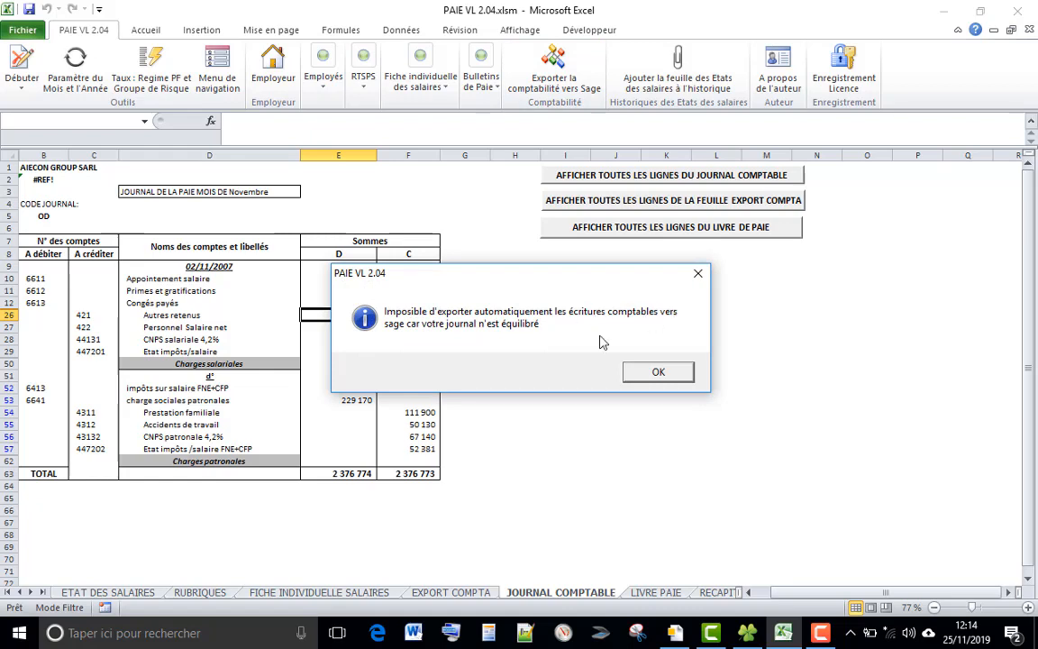
left_click(659, 373)
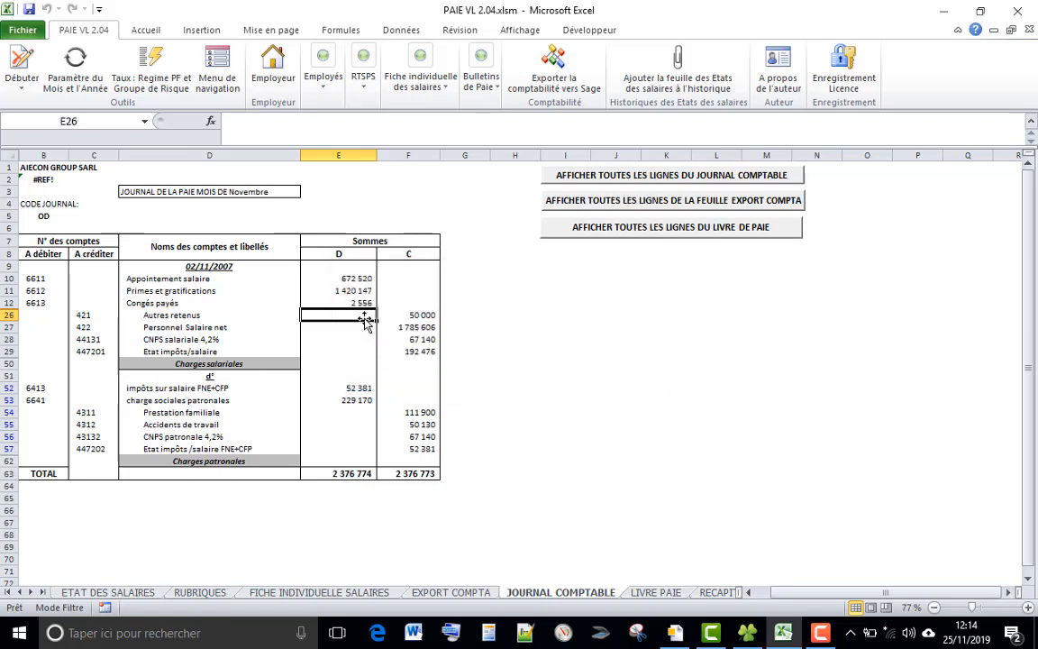
Step: Remove the +1 from the Congés payés formula in E12, restoring the link to G3 of ETAT DES SALAIRES
left_click(358, 303)
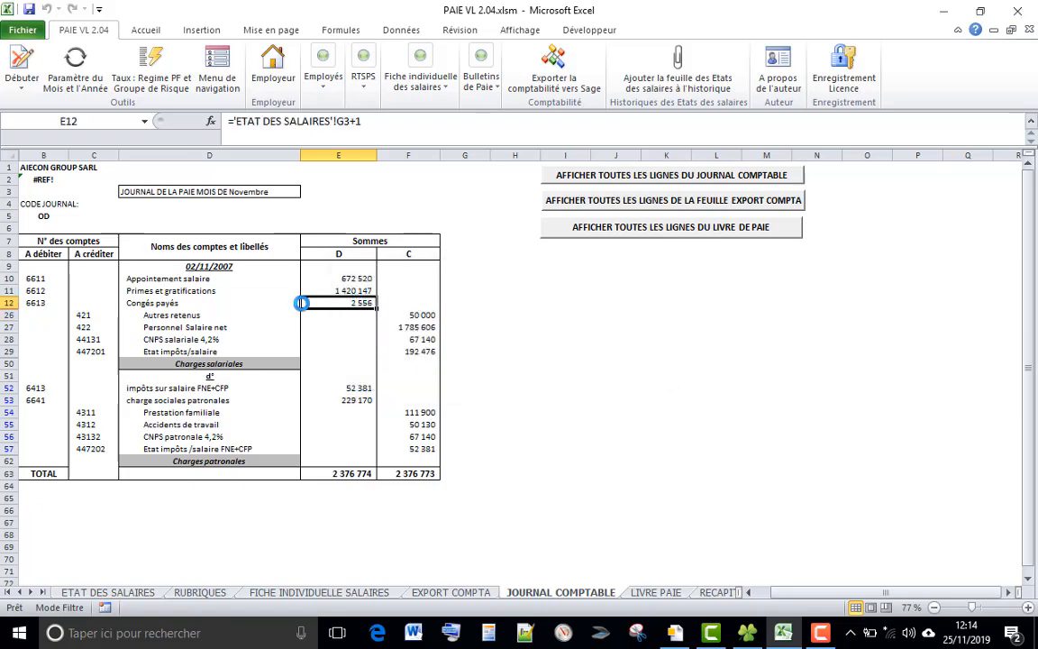
left_click(362, 121)
left_click_drag(362, 121, 351, 121)
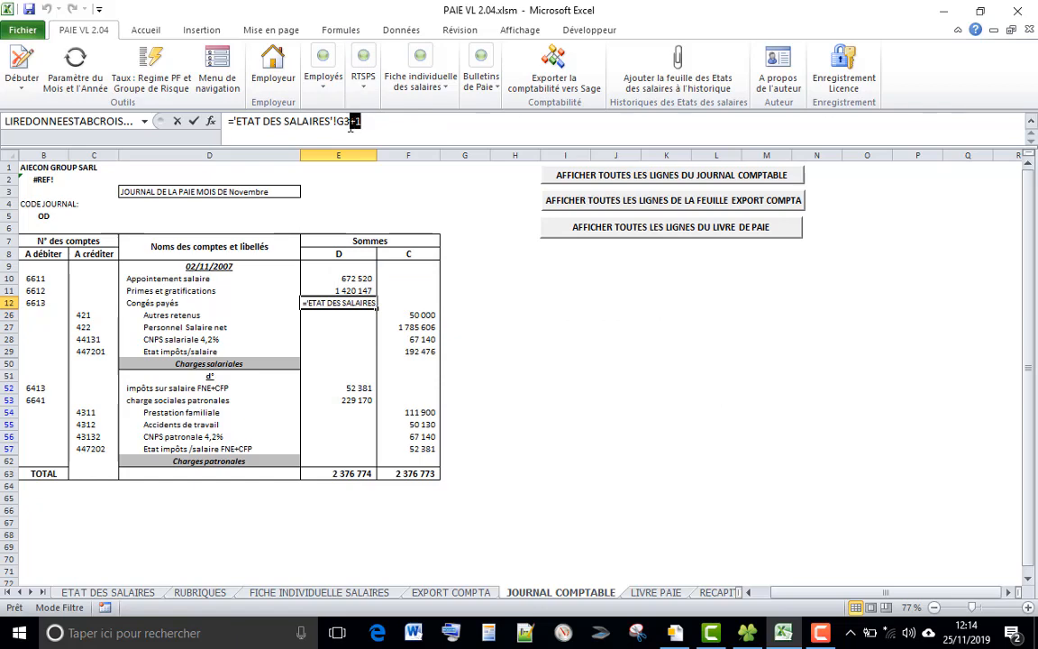
key("BackSpace")
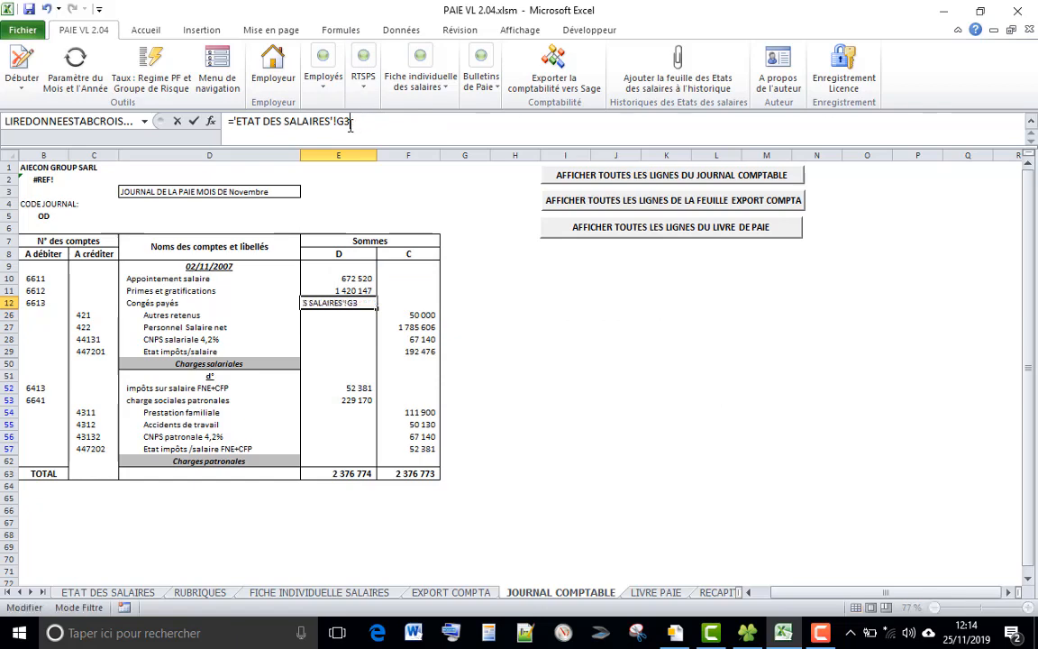
key("Return")
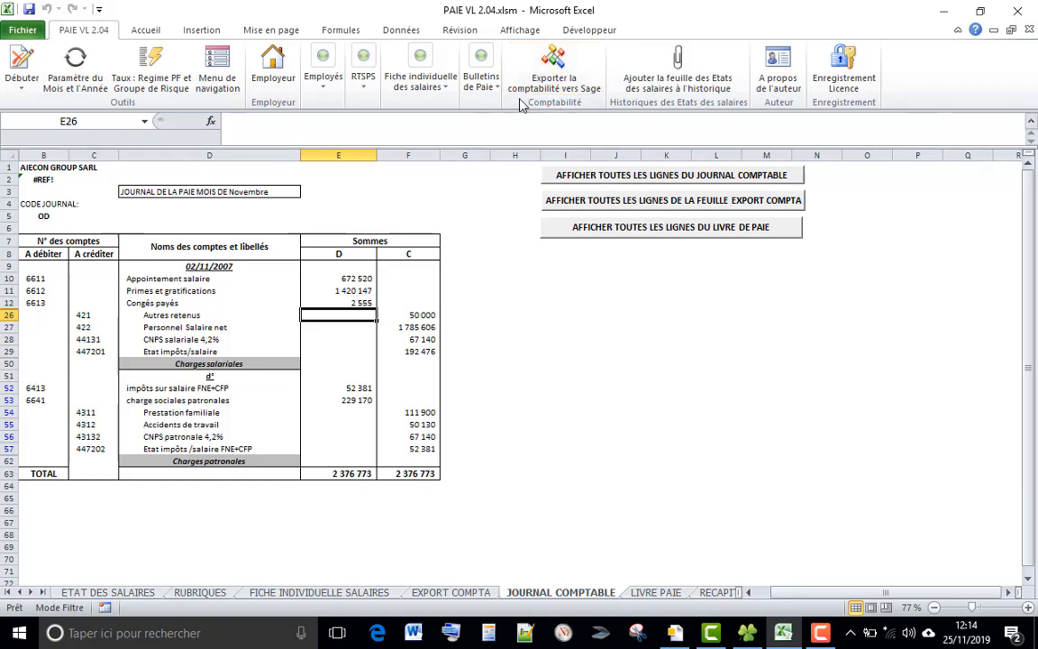
Step: Open the Sage accounting export, clear its output path and set it to the application's own folder, DOCUMENT DE TRAVAIL
left_click(546, 83)
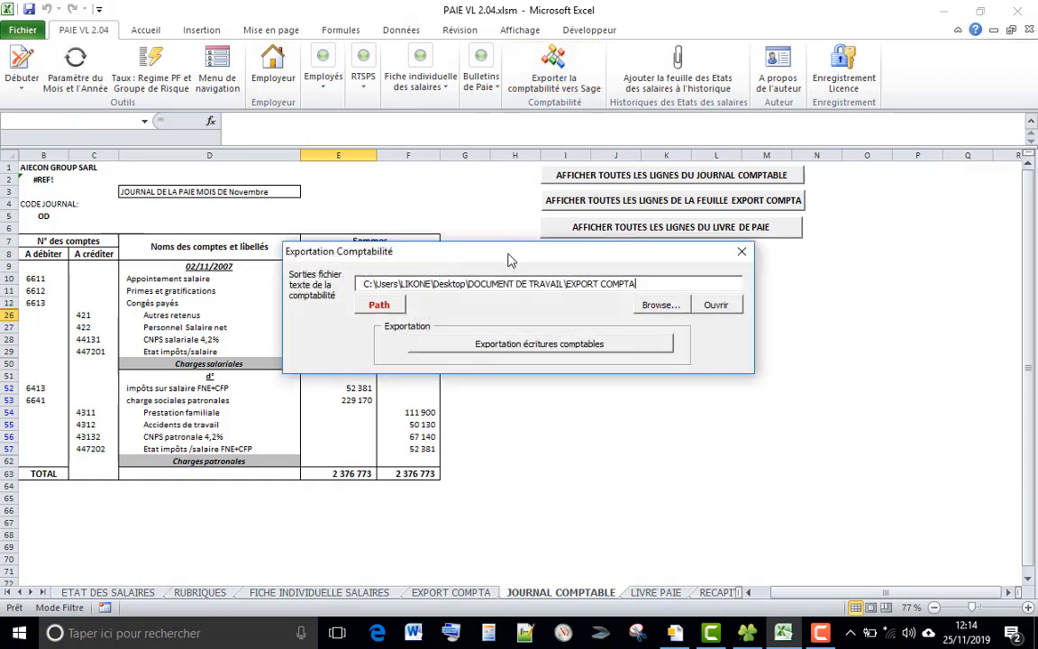
left_click_drag(509, 260, 611, 254)
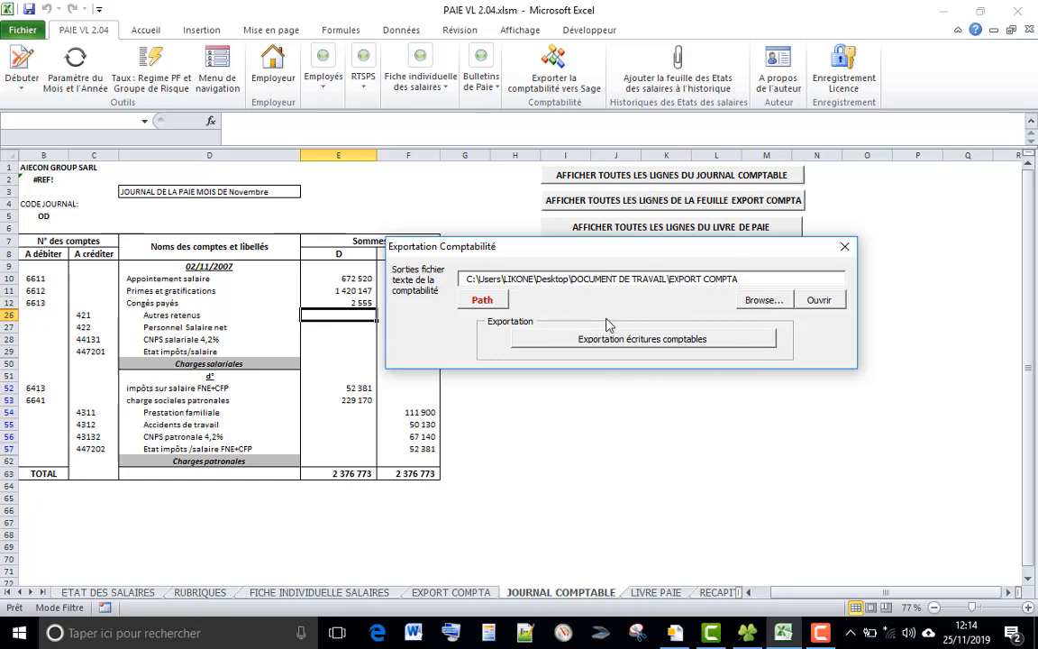
left_click(479, 304)
left_click(487, 303)
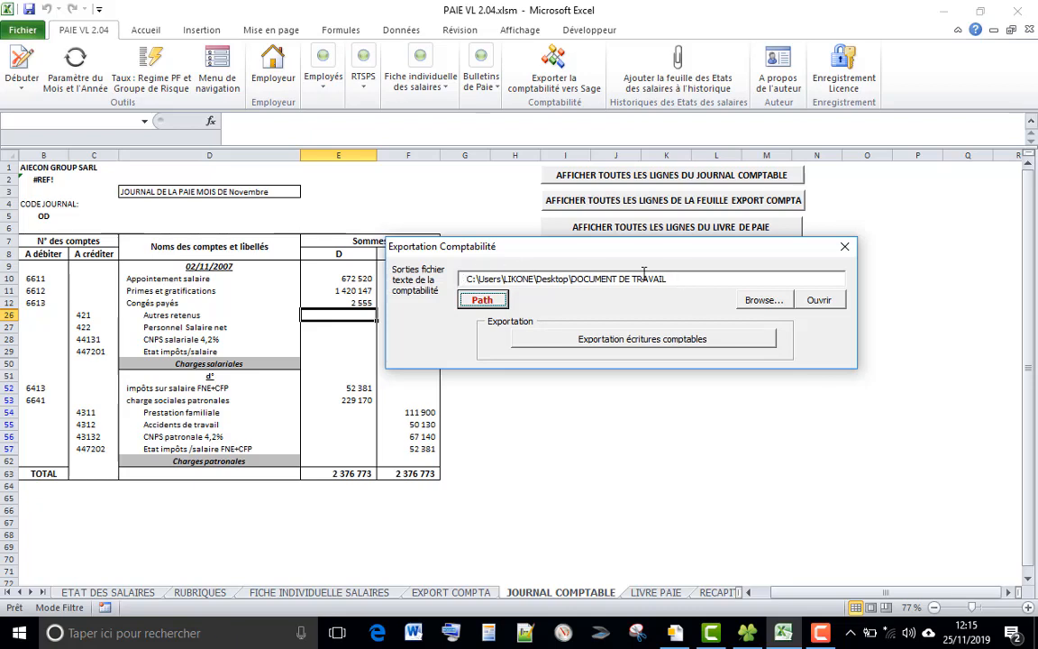
left_click_drag(678, 279, 386, 270)
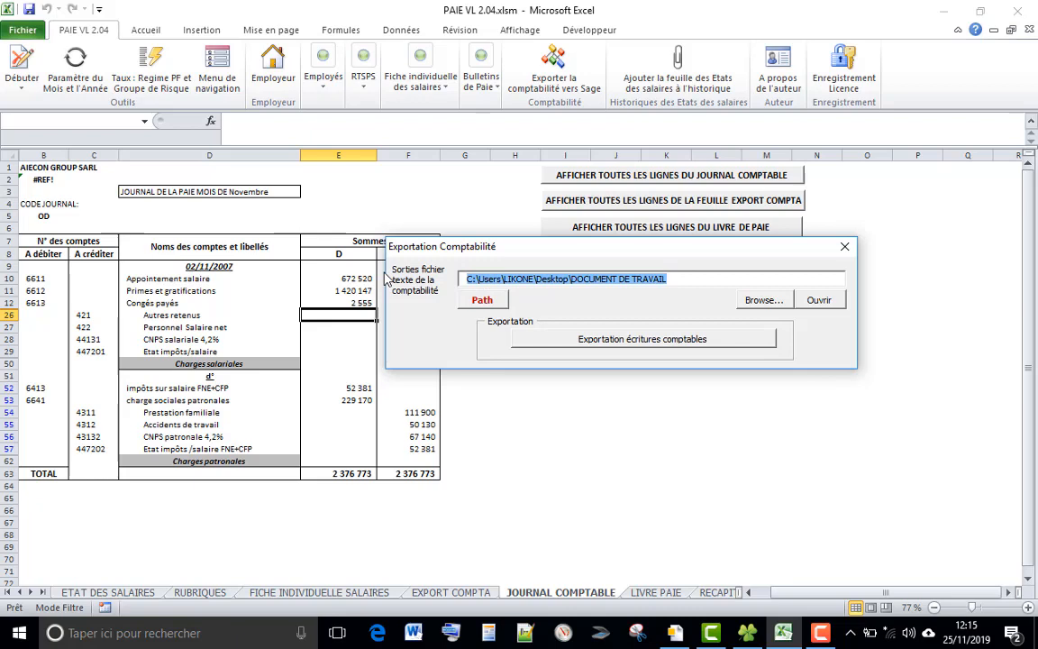
key("Delete")
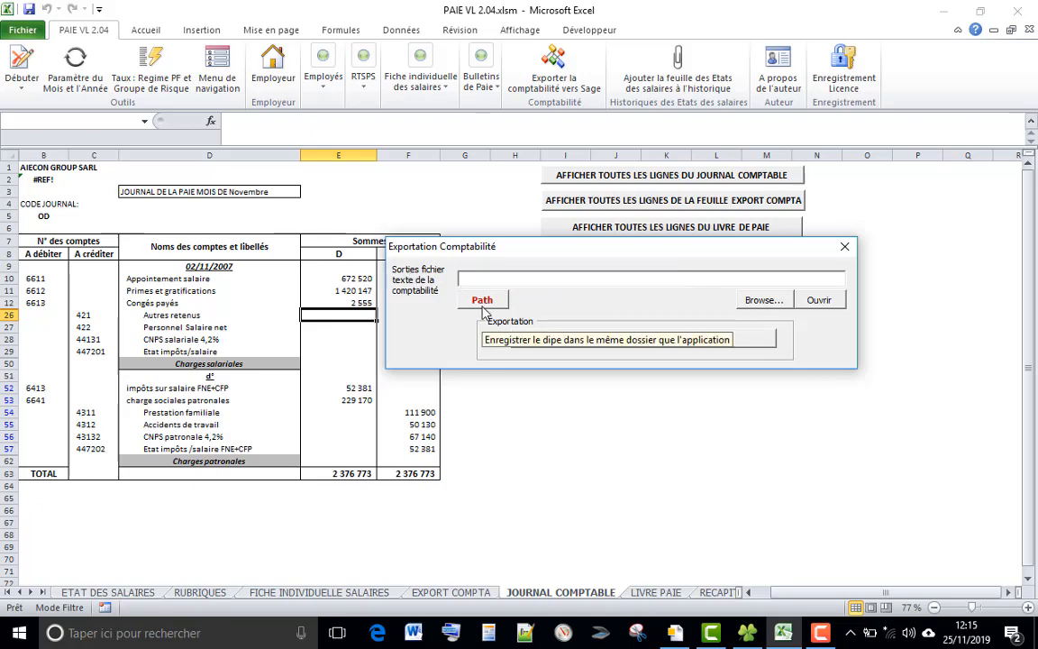
left_click(482, 301)
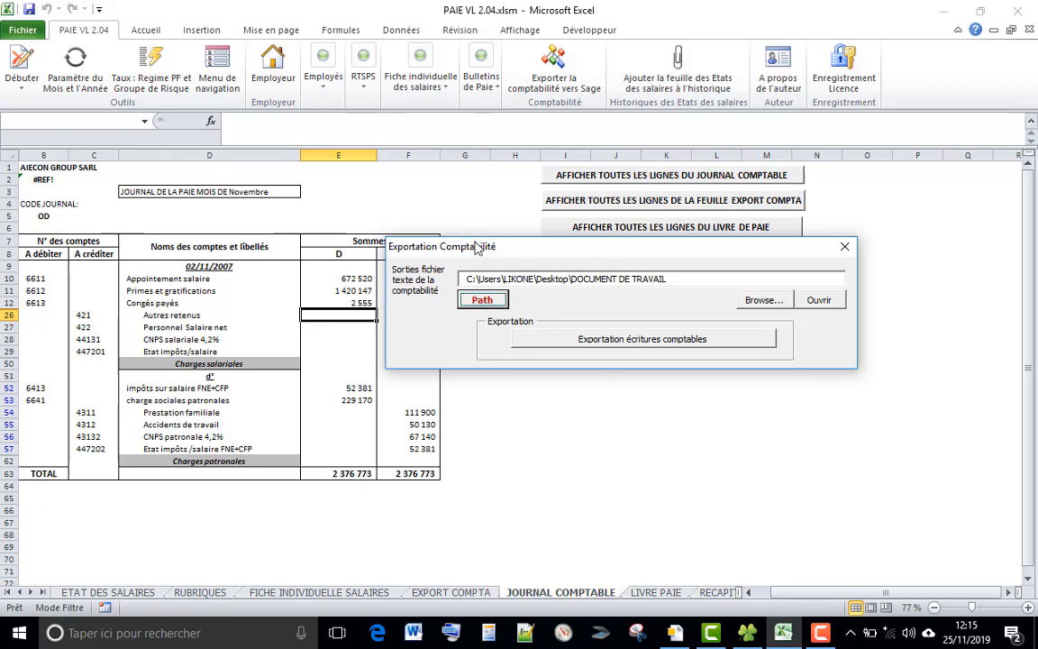
Step: Browse for the export's output folder and choose EXPORT COMPTA inside DOCUMENT DE TRAVAIL
left_click(759, 303)
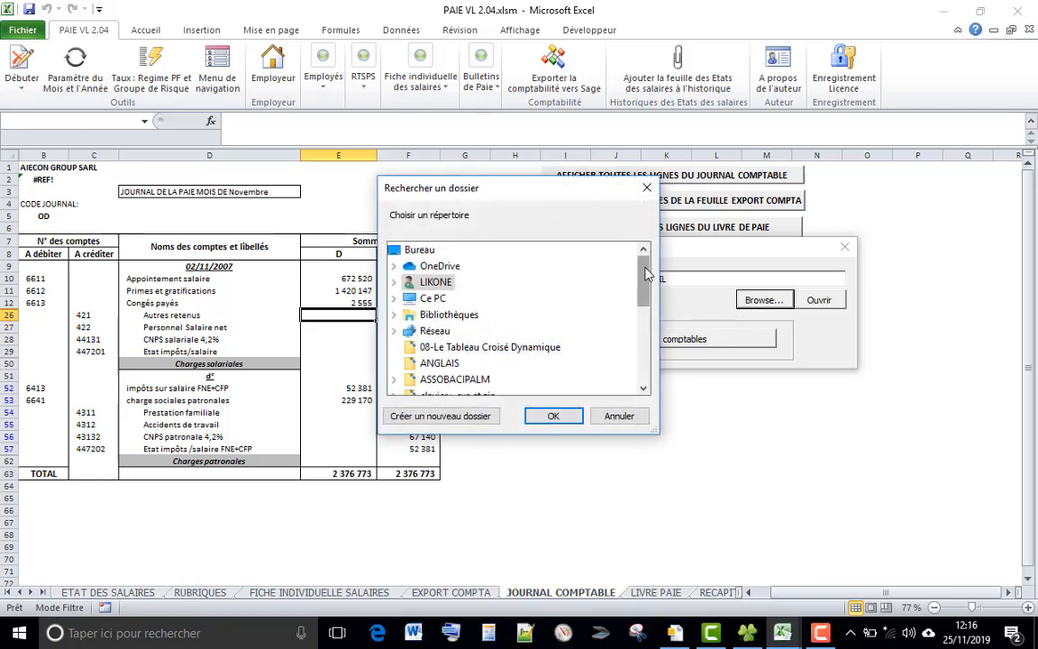
left_click_drag(645, 274, 645, 333)
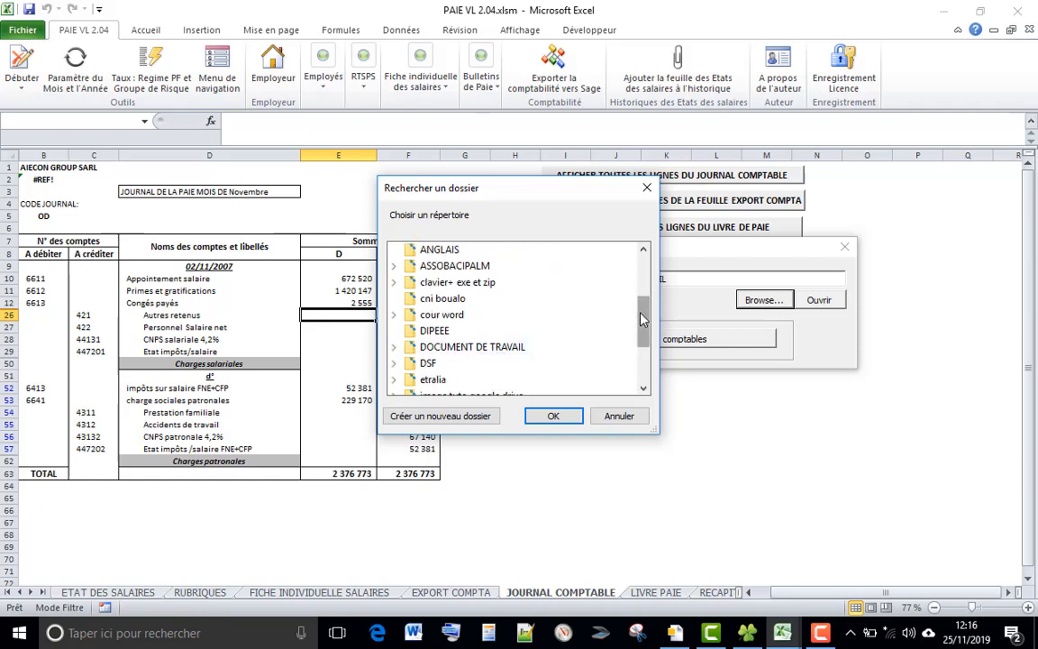
mouse_move(643, 319)
left_mouse_down()
mouse_move(646, 345)
mouse_move(646, 331)
left_mouse_up()
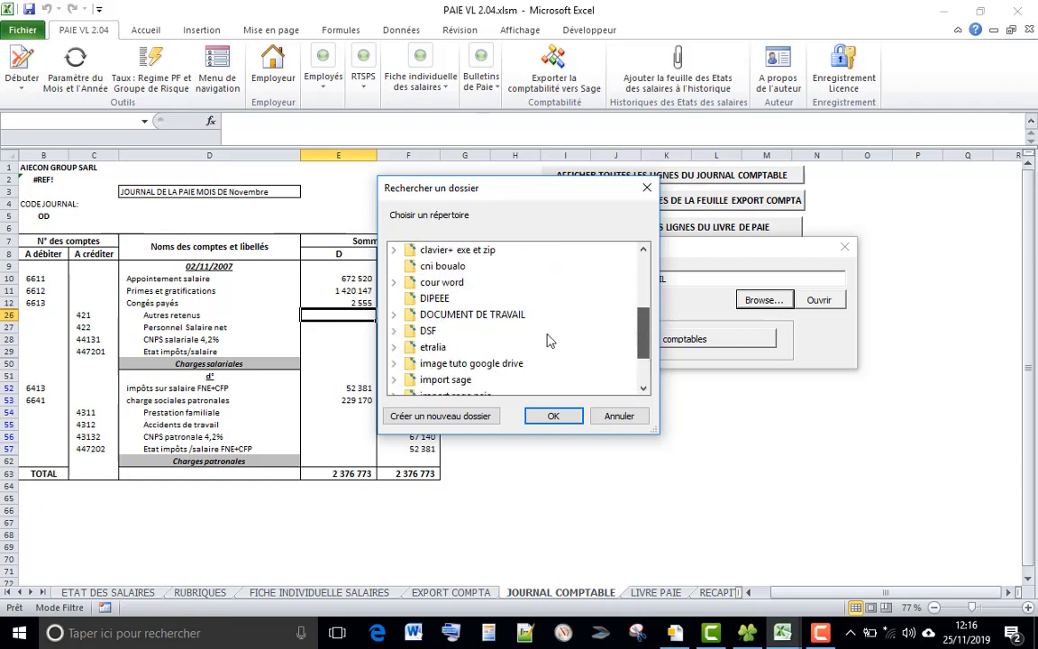
left_click(395, 315)
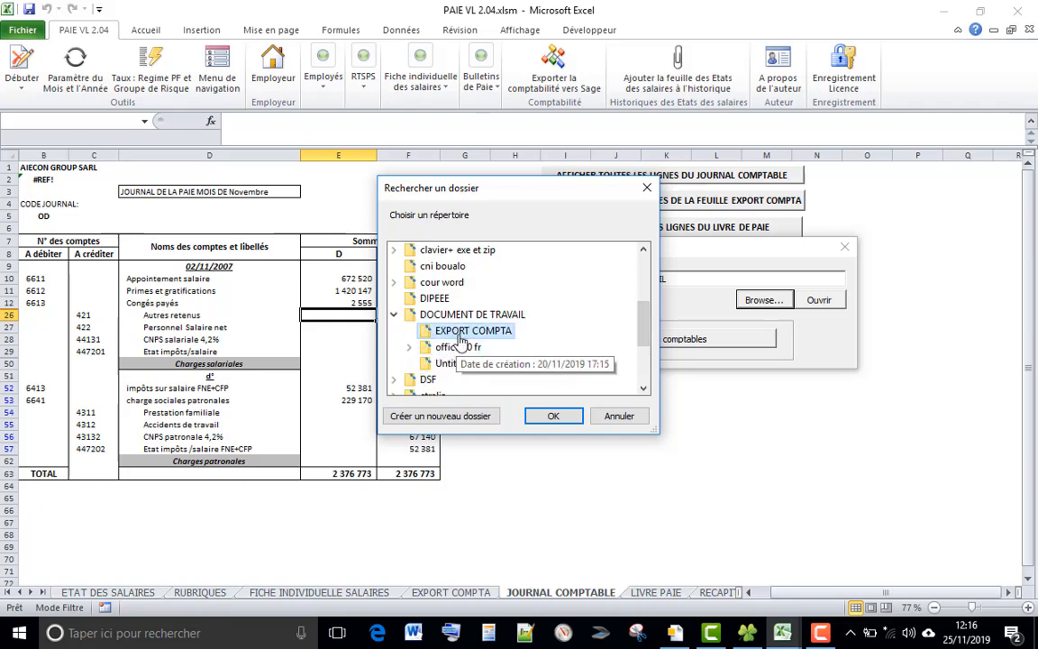
left_click(459, 335)
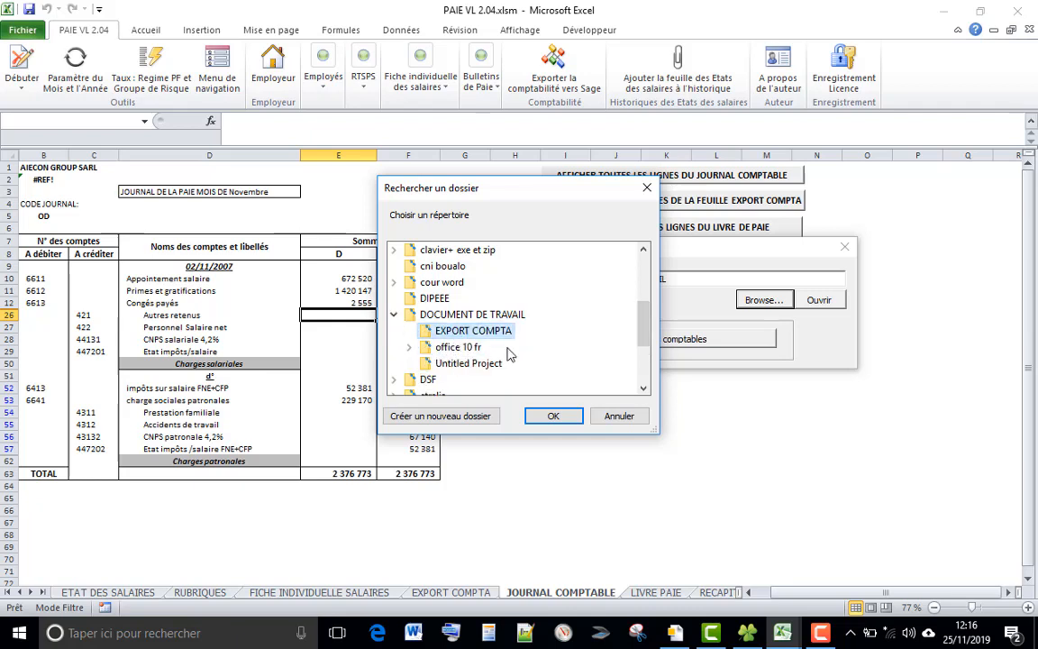
left_click(553, 416)
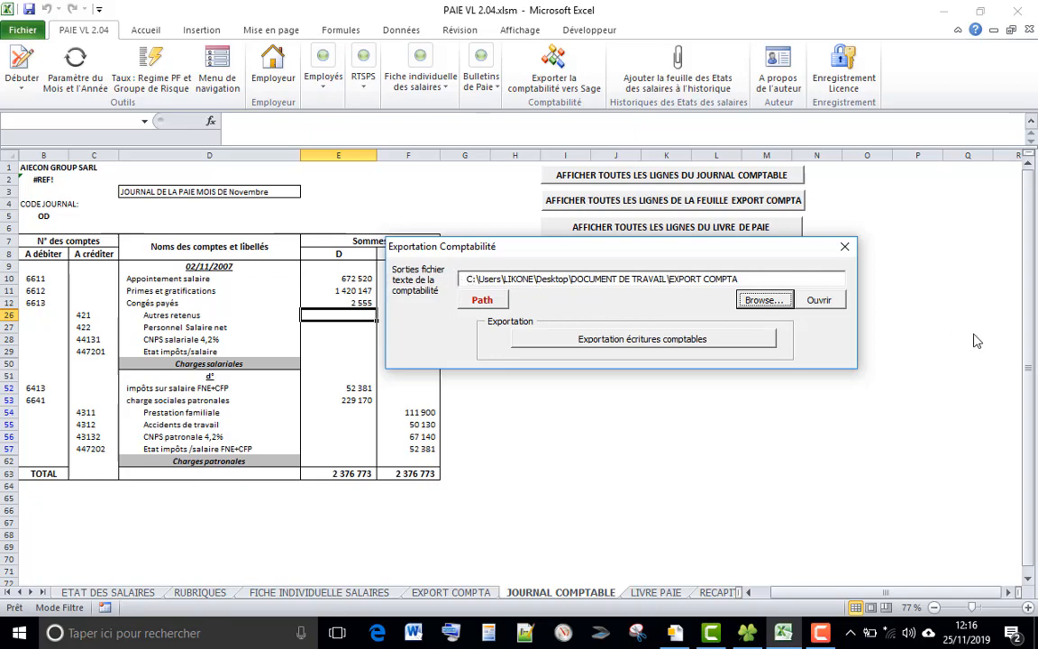
Step: Open the chosen EXPORT COMPTA folder to view its contents, and return to the accounting export
left_click(819, 301)
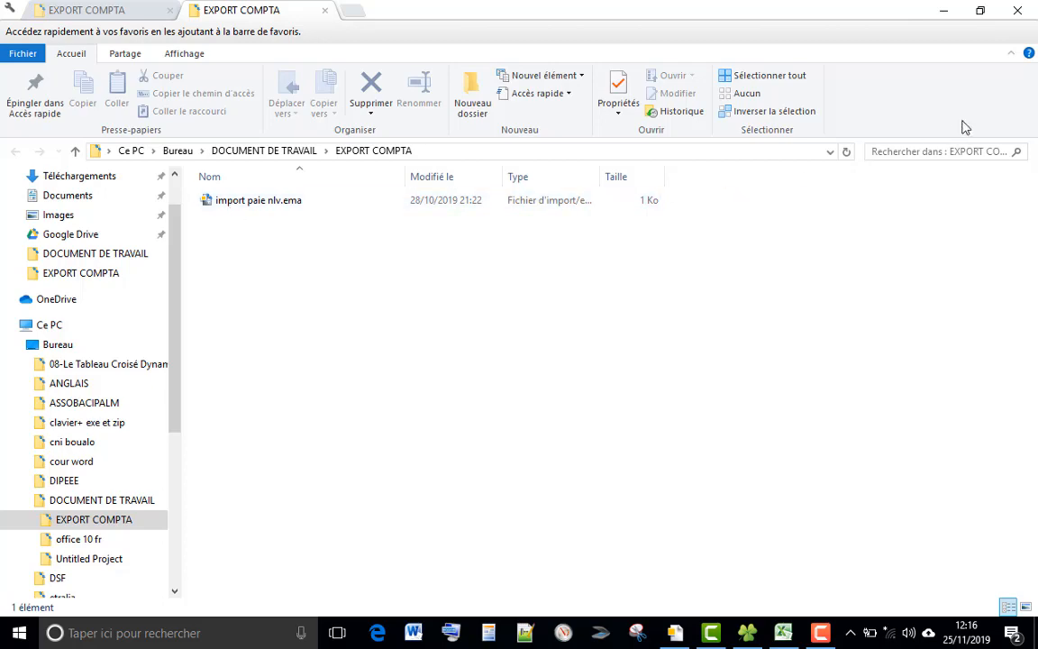
left_click(944, 13)
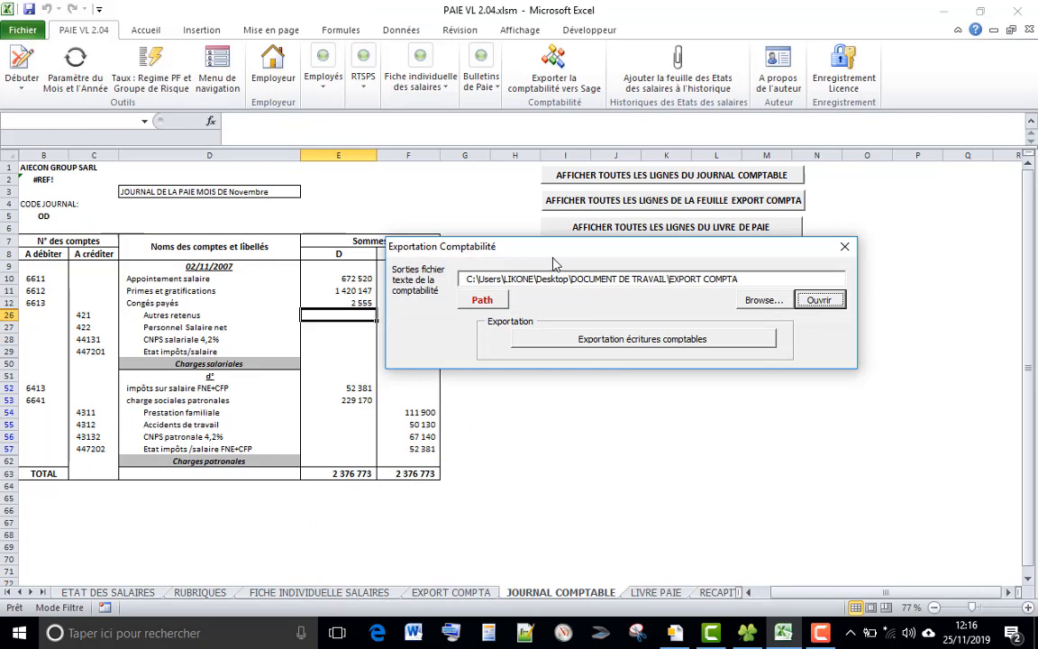
Step: Export the accounting entries, confirming creation of the Sage export file for Novembre
left_click(613, 346)
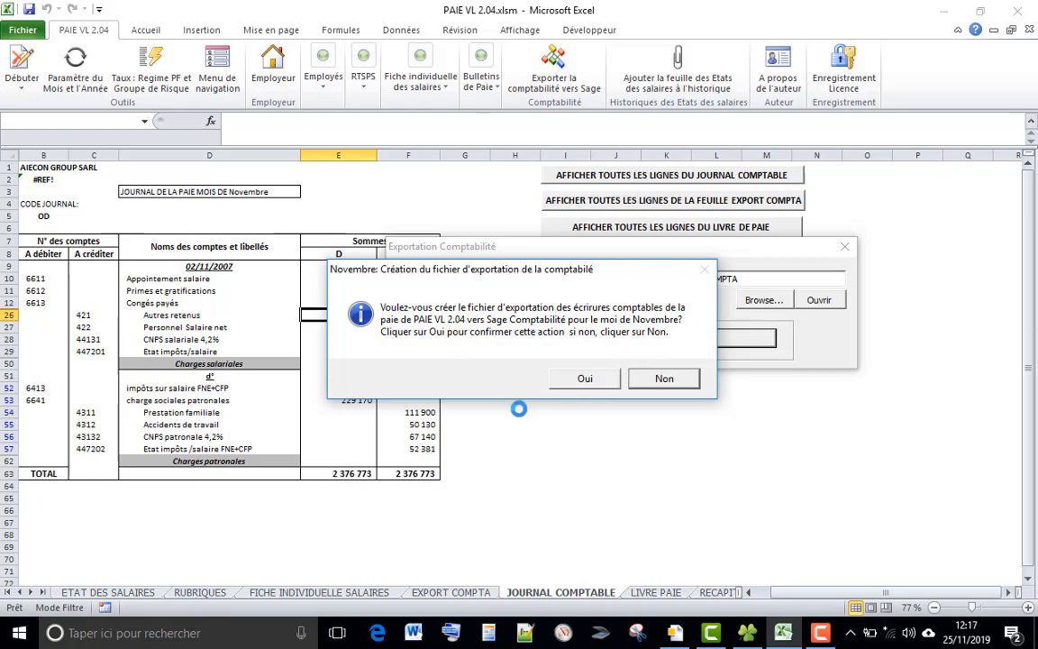
left_click(582, 380)
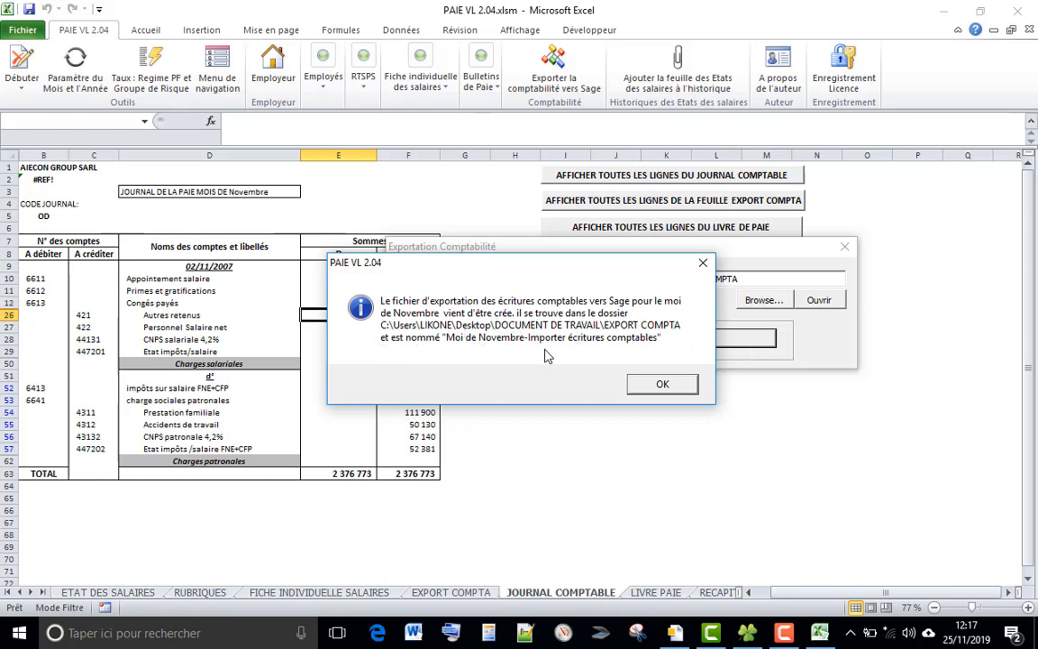
left_click(667, 387)
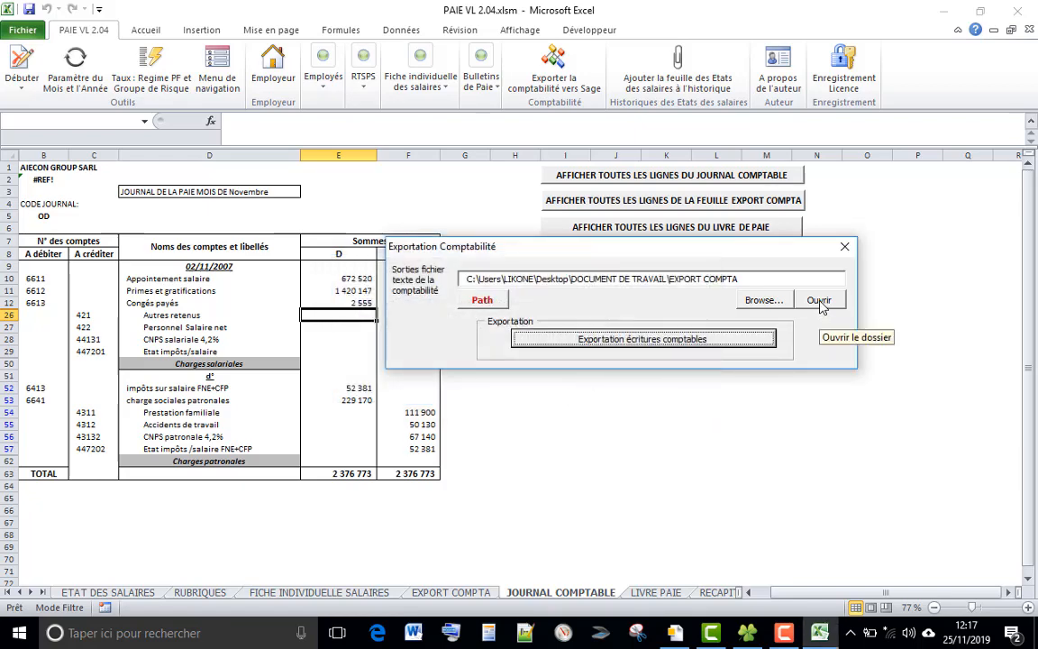
Step: Open the EXPORT COMPTA folder and view the text file "Moi de Novembre-Importer écritures comptables" in Notepad++
left_click(820, 306)
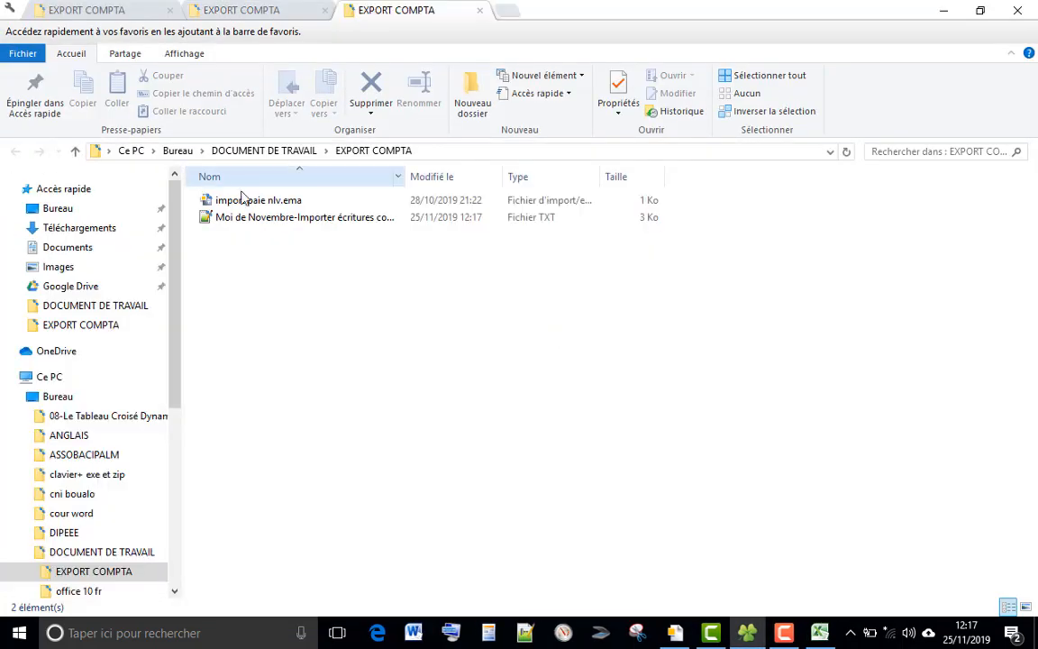
left_click(298, 228)
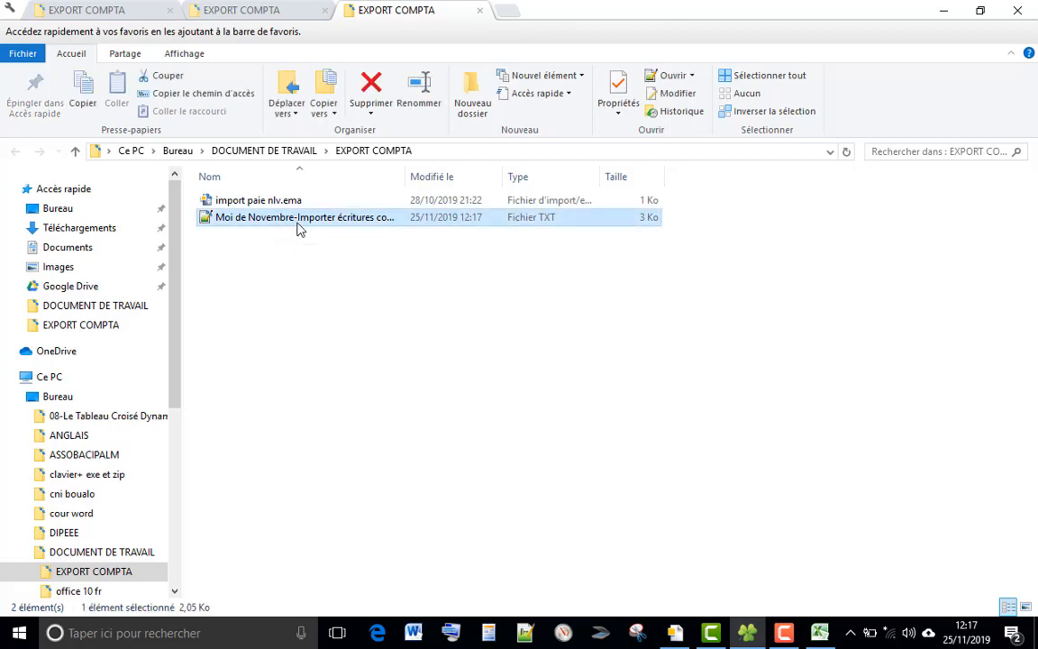
double_click(302, 221)
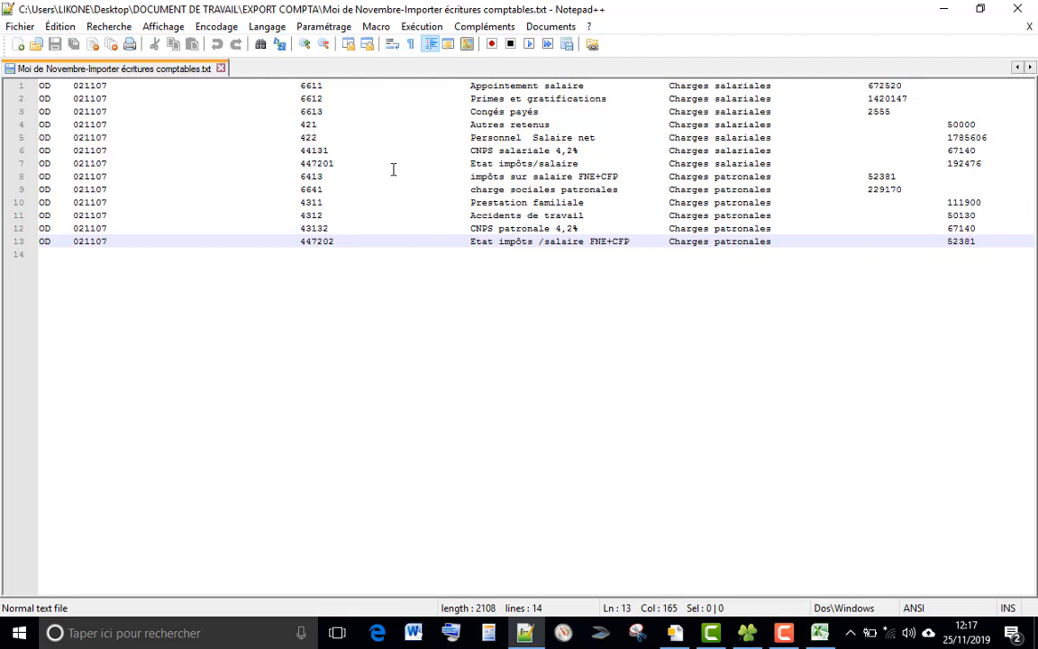
Step: Switch to Sage 100 Comptabilité and start a custom-format import using "import paie nlv.ema" from the EXPORT COMPTA folder
left_click(946, 9)
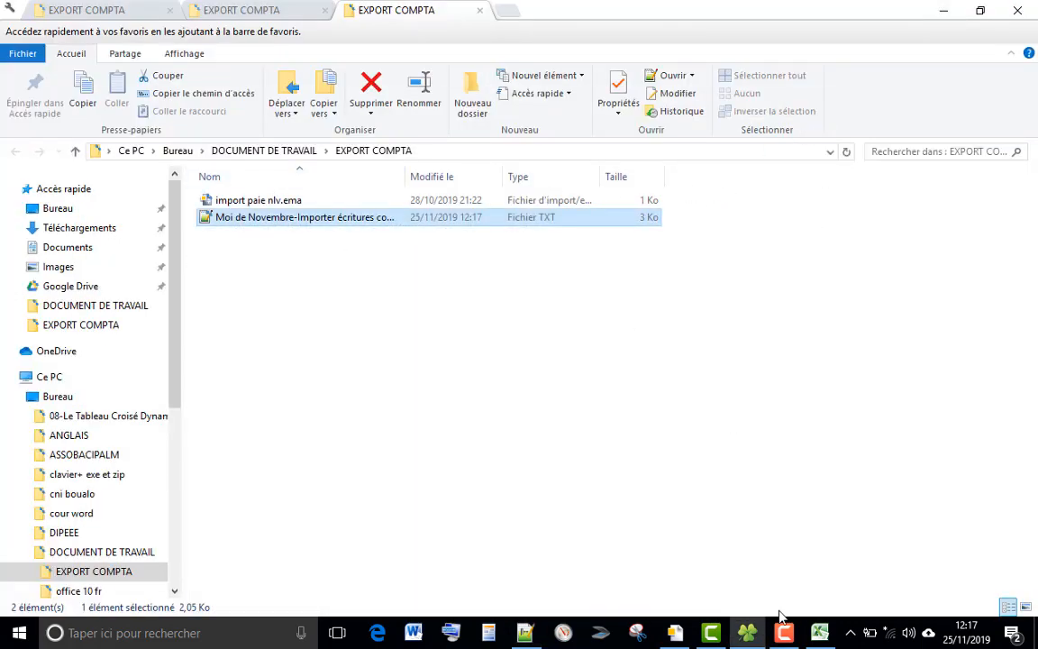
left_click(676, 634)
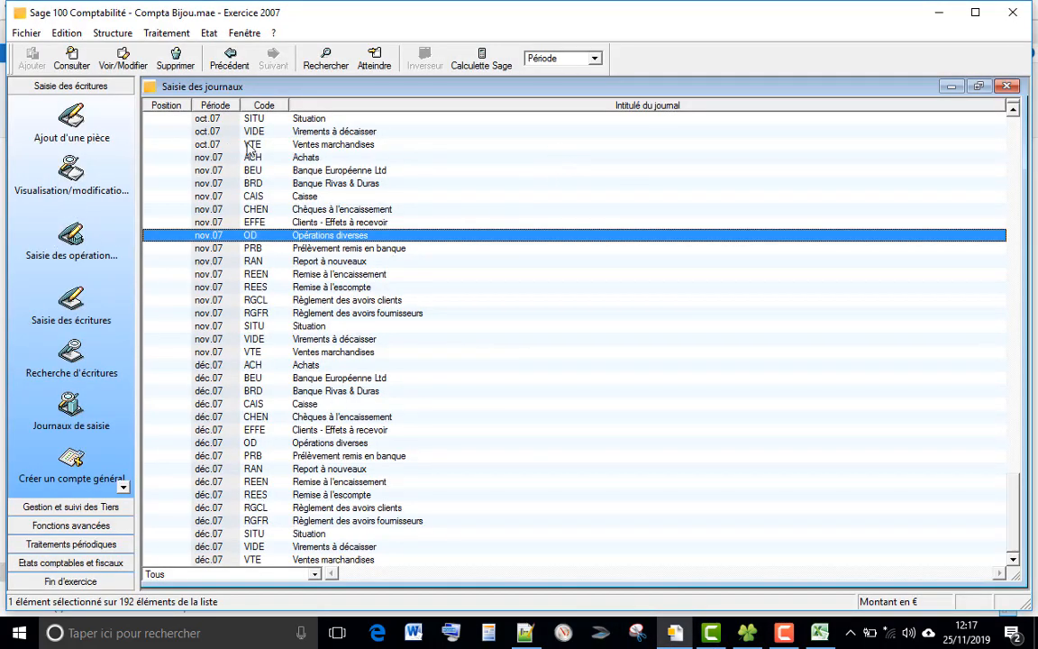
left_click(23, 36)
mouse_move(61, 193)
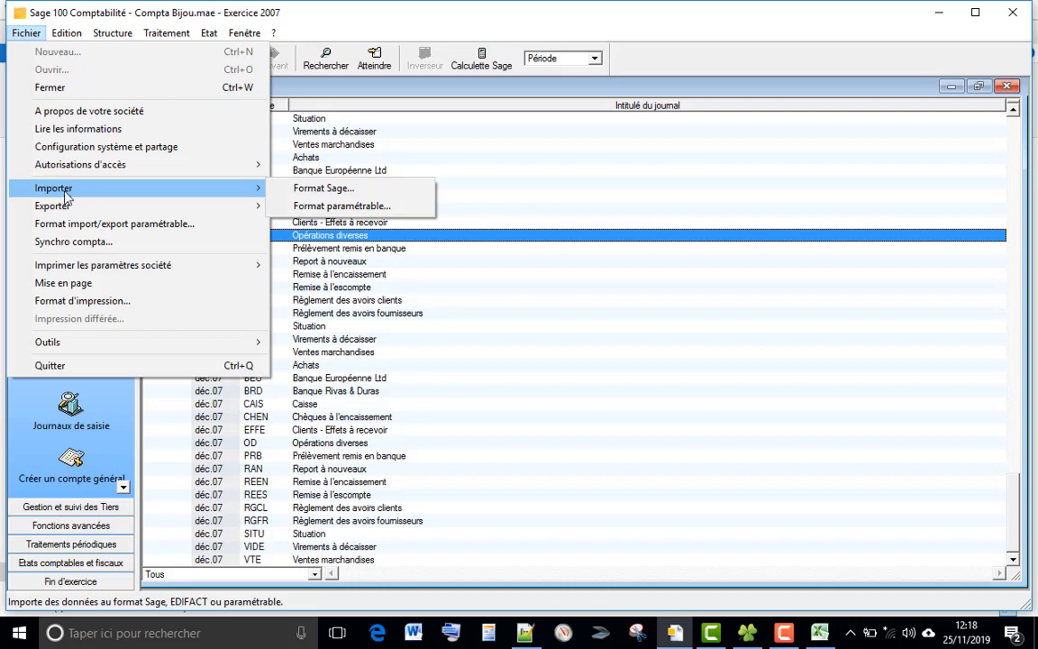
left_click(347, 206)
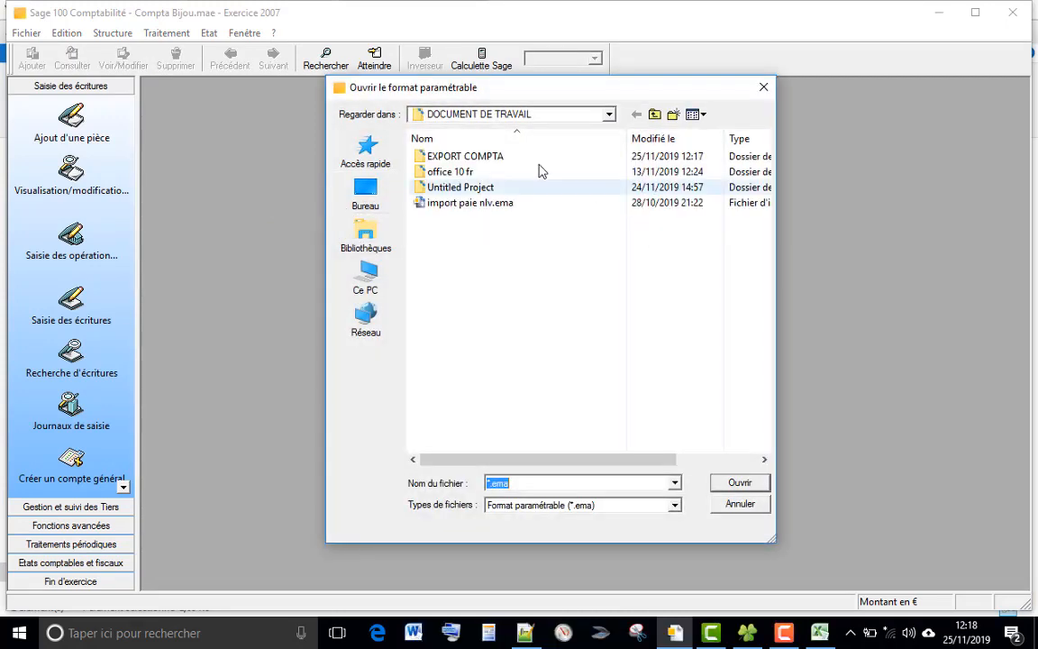
double_click(442, 156)
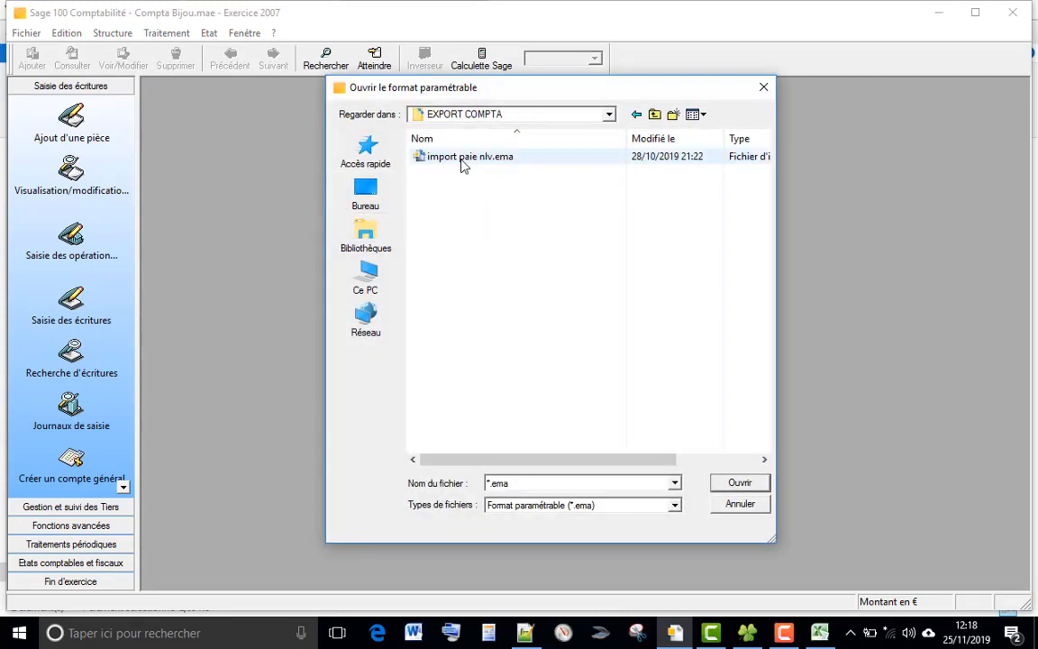
left_click(463, 159)
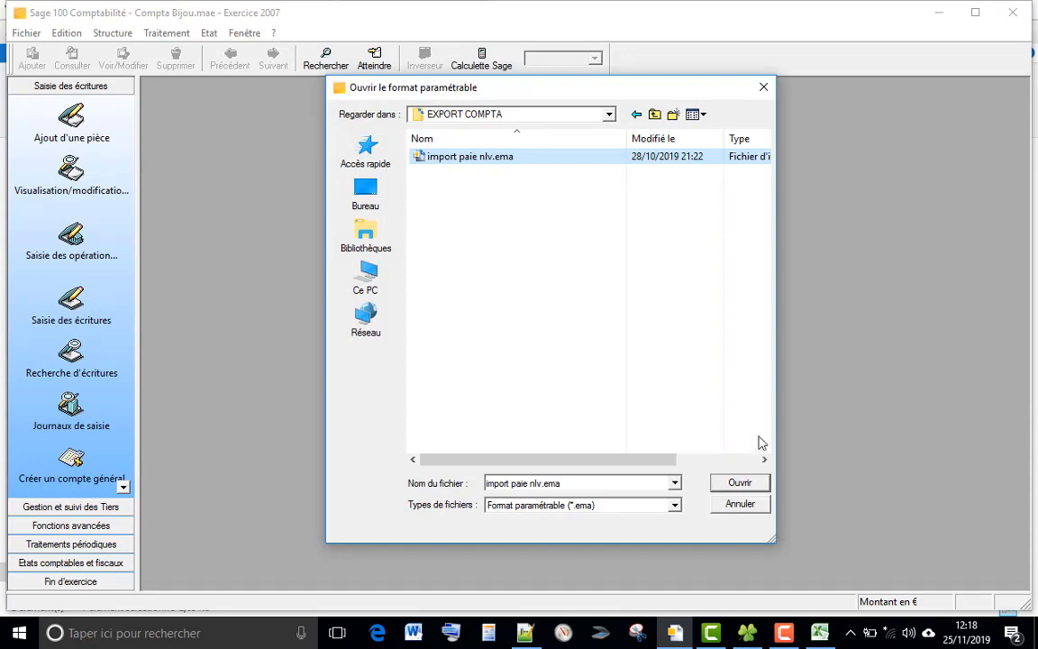
left_click(738, 484)
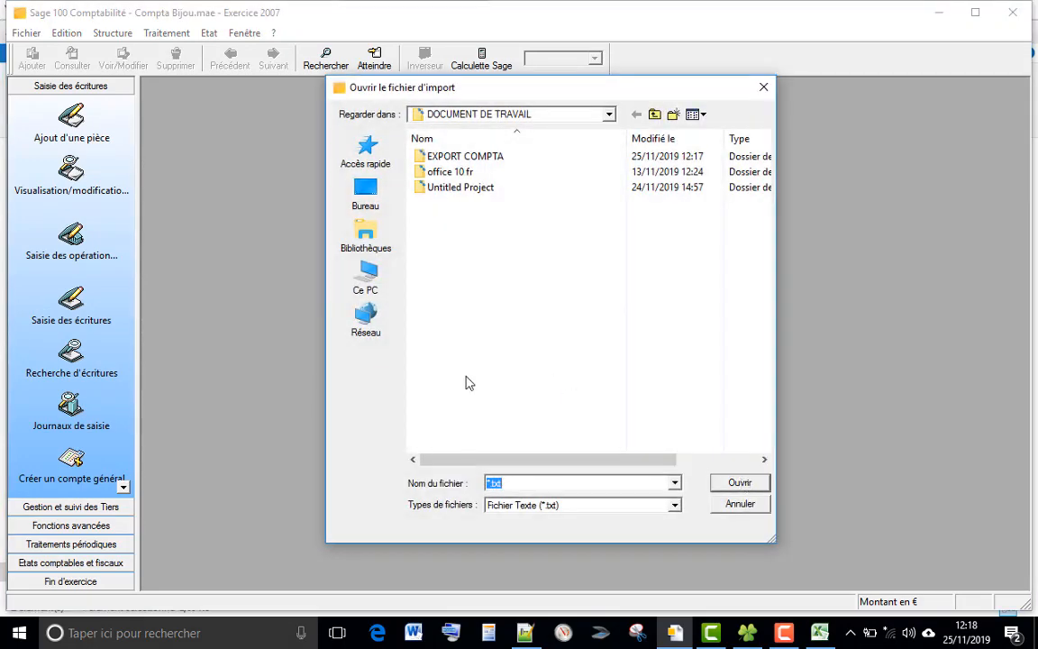
Step: Import the text file "Moi de Novembre-Importer écritures comptables" from EXPORT COMPTA and acknowledge the end of the procedure
double_click(441, 160)
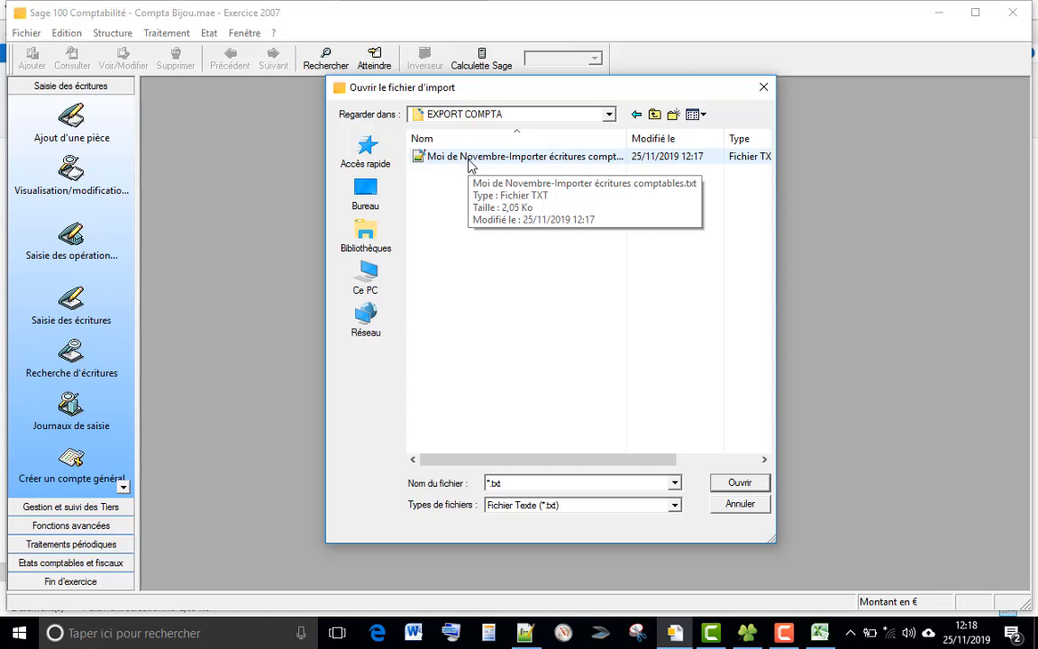
left_click(469, 162)
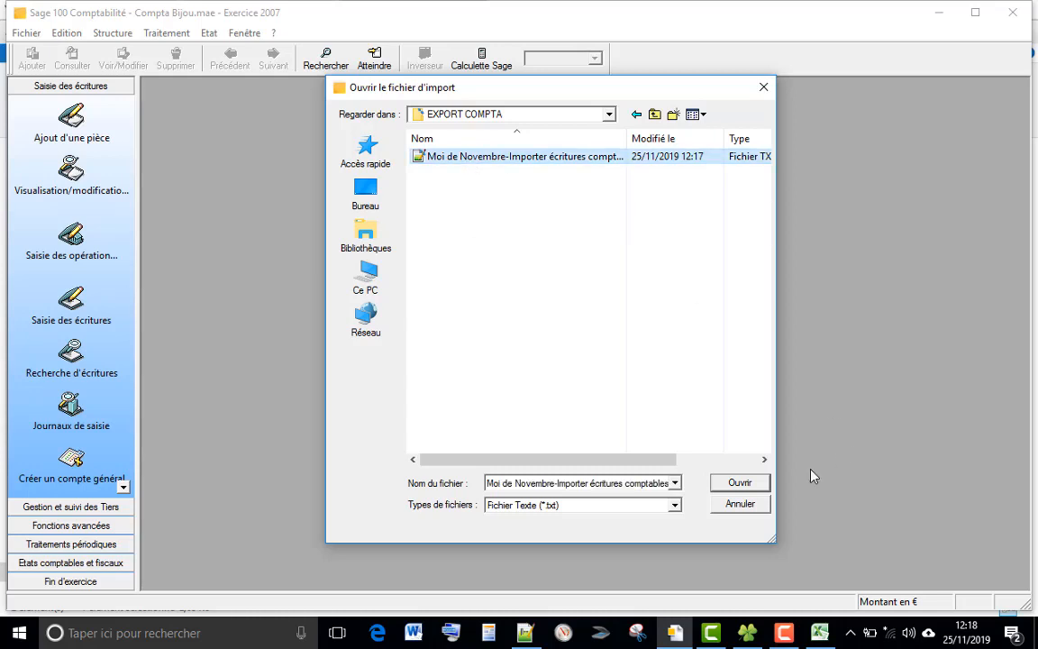
left_click(740, 485)
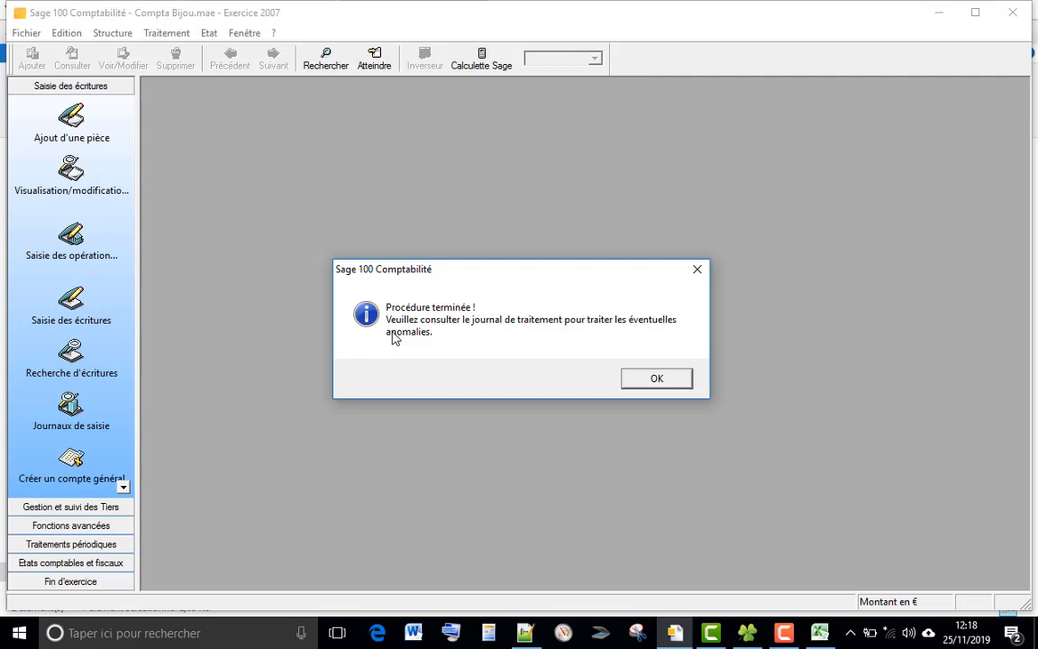
left_click(656, 380)
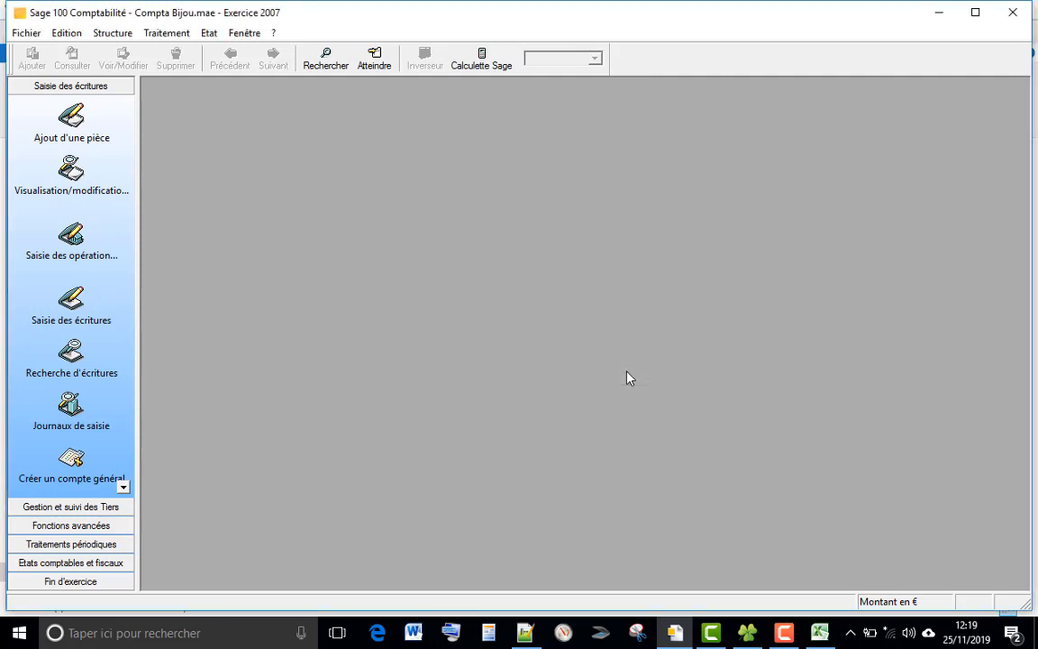
Step: Open the list of entry journals (Journaux de saisie) and maximize its window
left_click(166, 33)
mouse_move(172, 51)
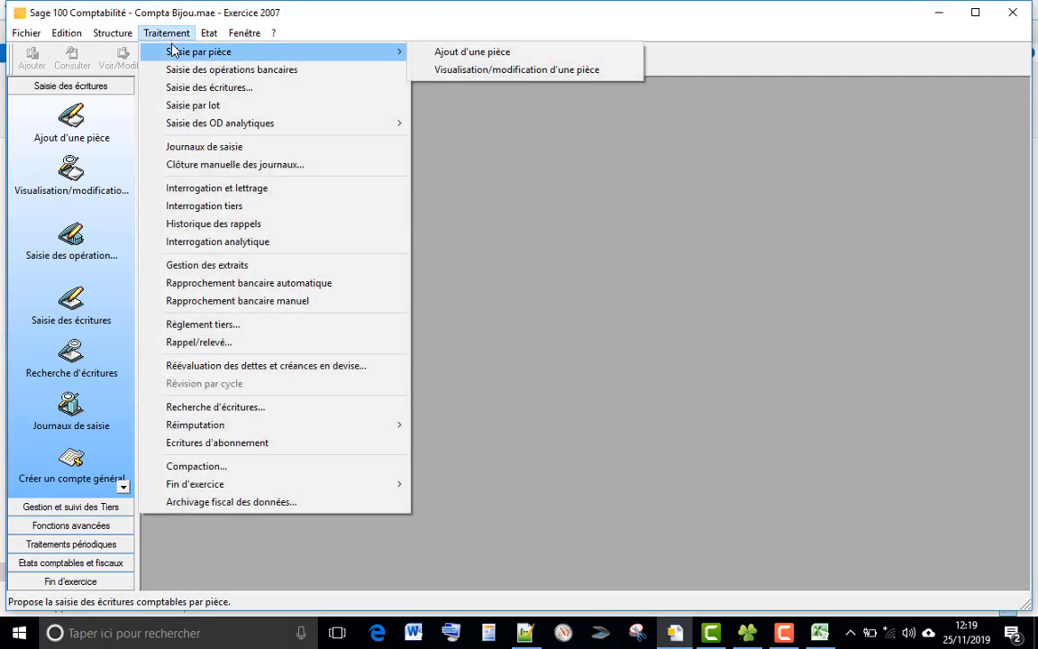
left_click(197, 152)
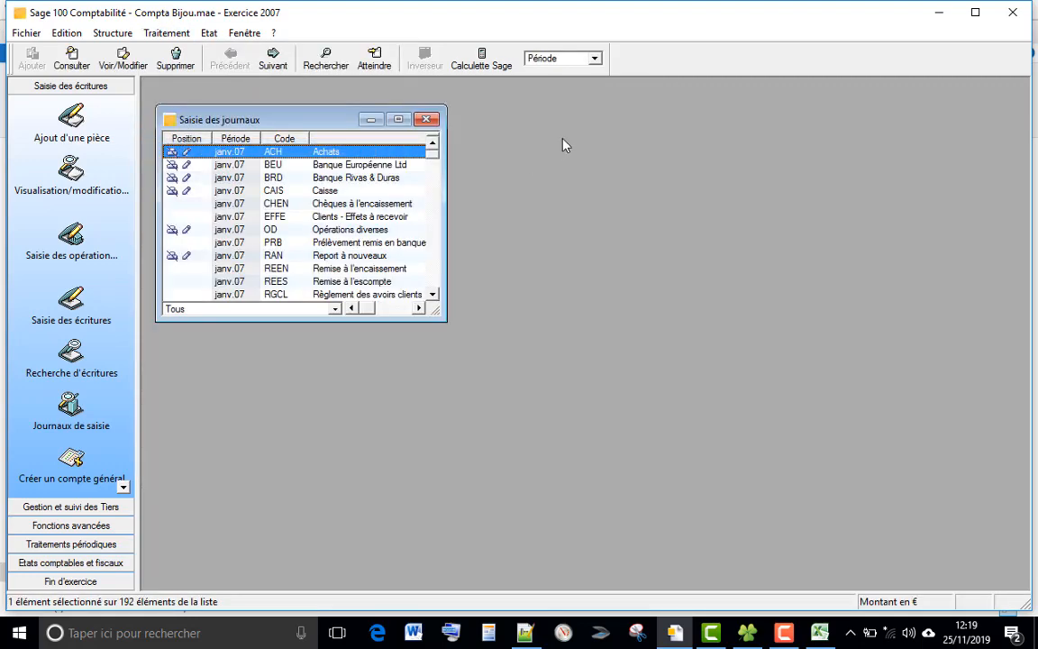
left_click(398, 119)
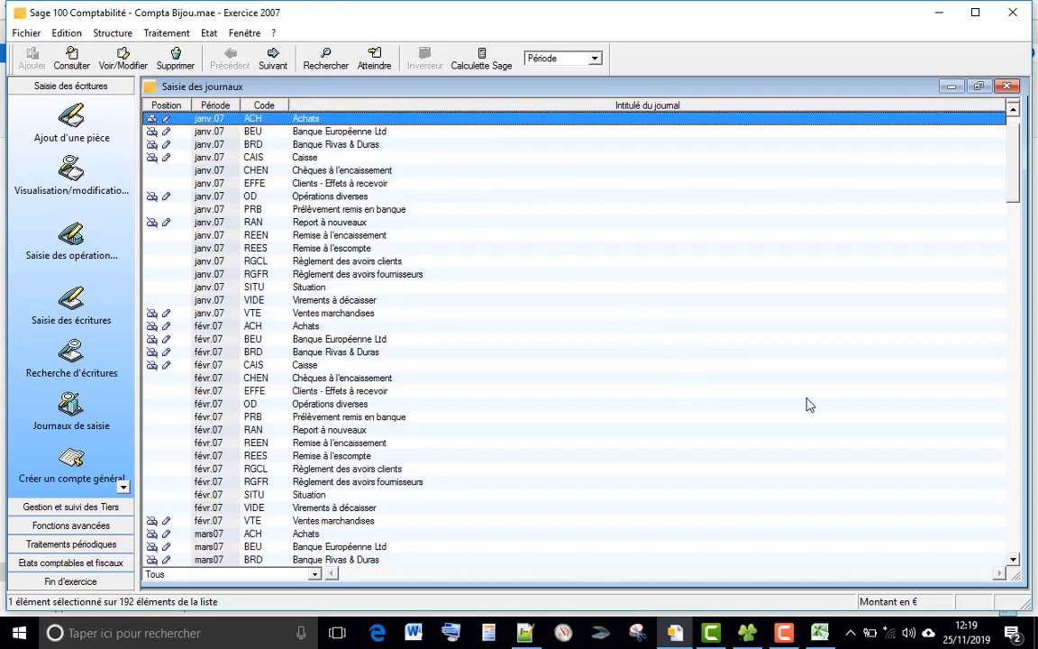
Step: Open the nov.07 OD journal (Opérations diverses) and maximize it to view the imported payroll entries
scroll(808, 405, "down", 5)
scroll(807, 405, "down", 15)
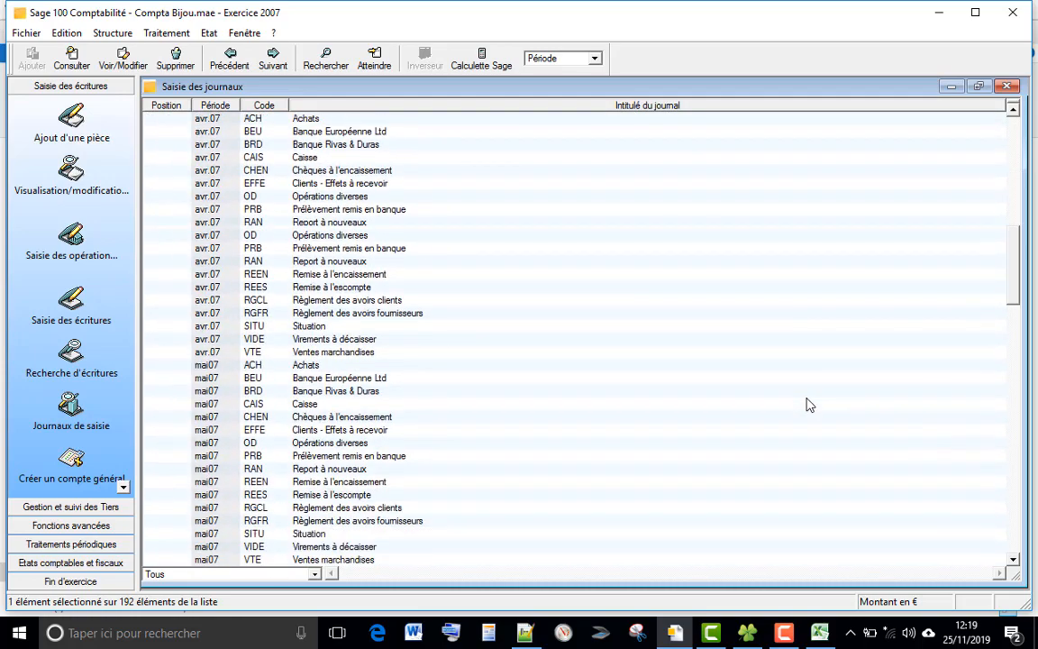
scroll(808, 405, "down", 18)
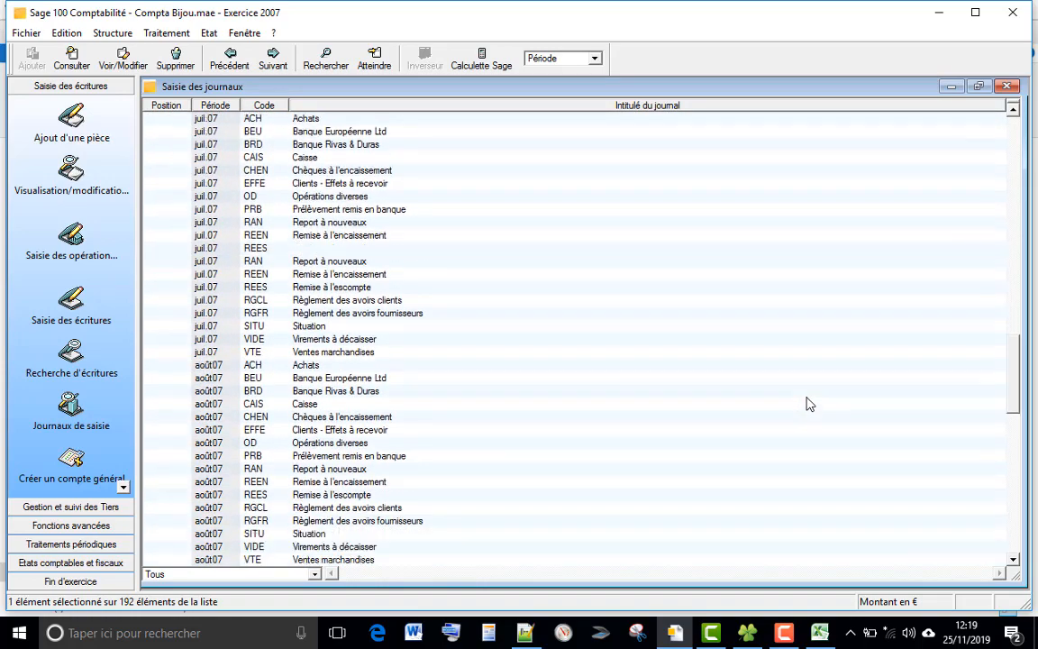
scroll(808, 406, "down", 17)
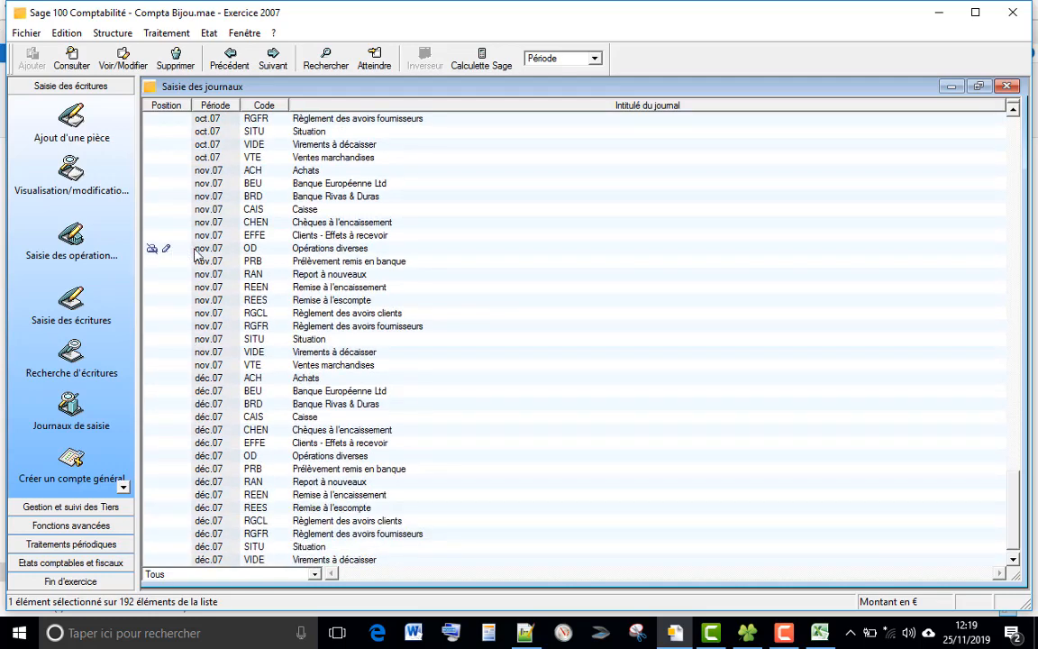
left_click(201, 249)
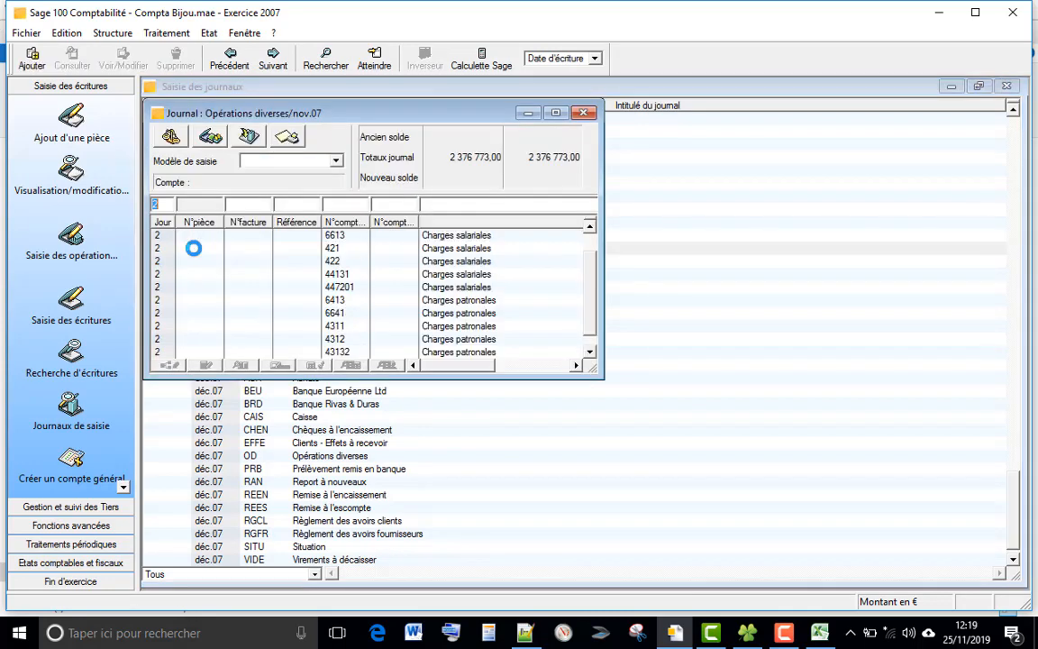
left_click(556, 113)
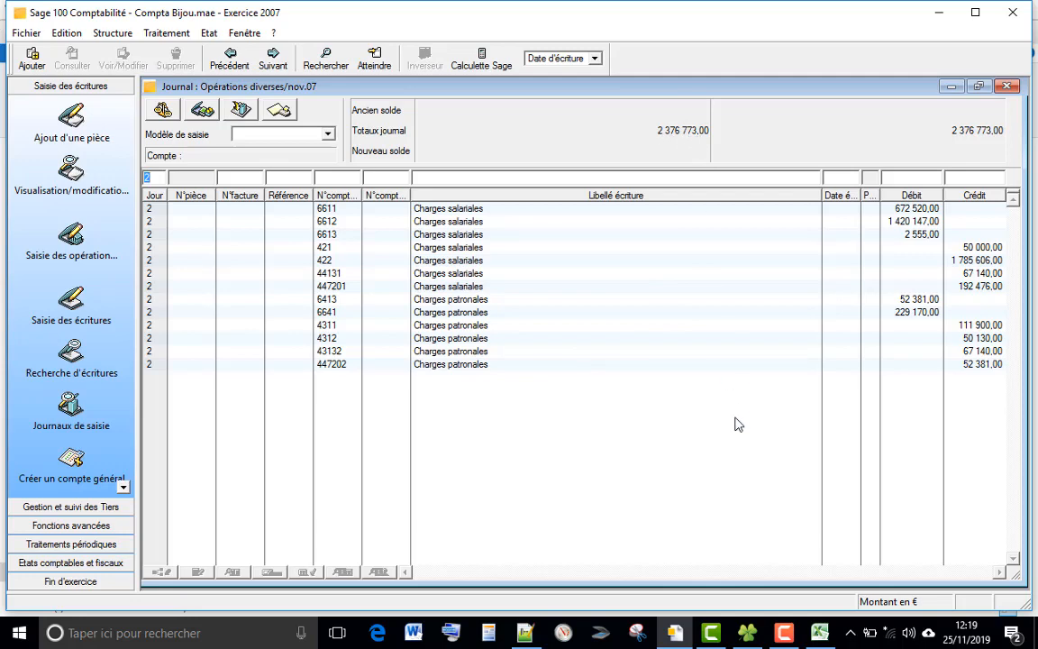
Step: Switch to Excel, close the accounting export dialog to compare JOURNAL COMPTABLE with the imported entries, and return to Sage
left_click(819, 634)
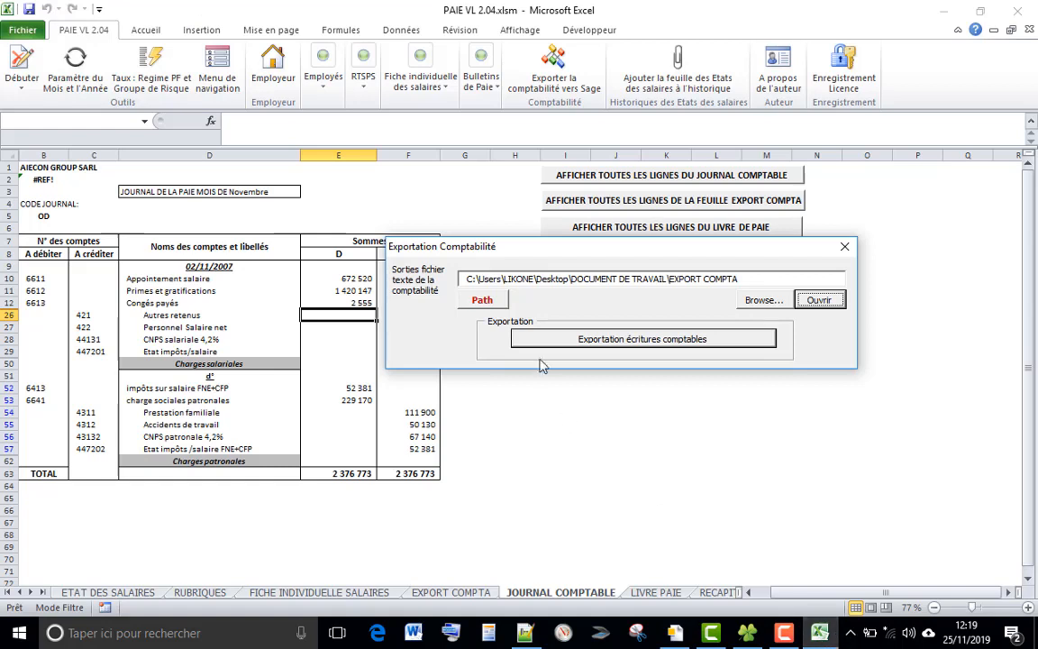
left_click(845, 248)
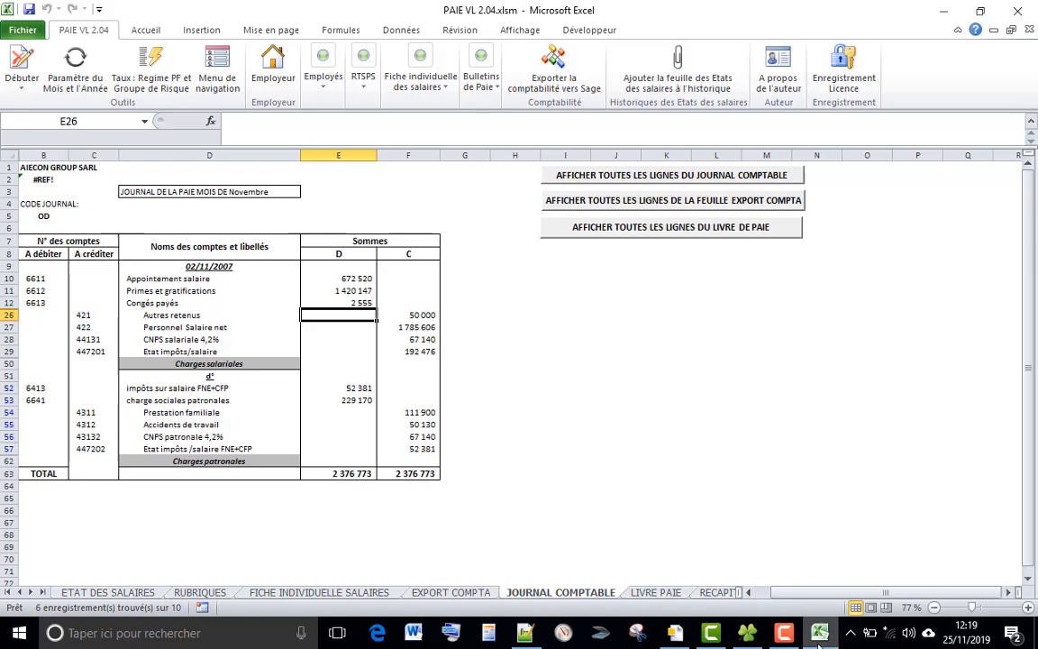
mouse_move(720, 638)
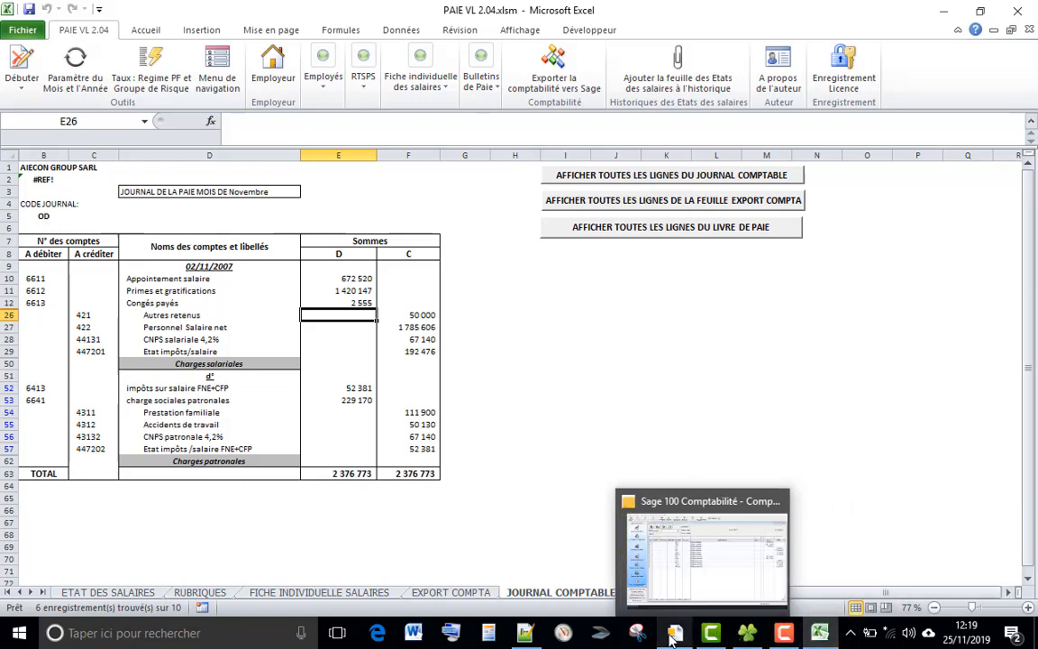
left_click(676, 633)
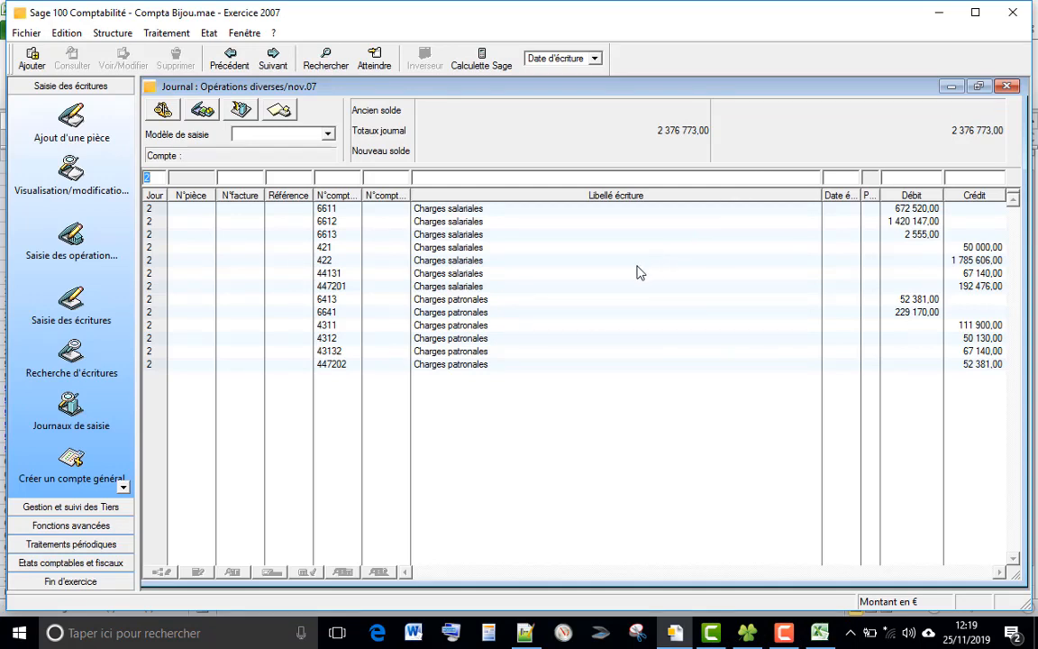